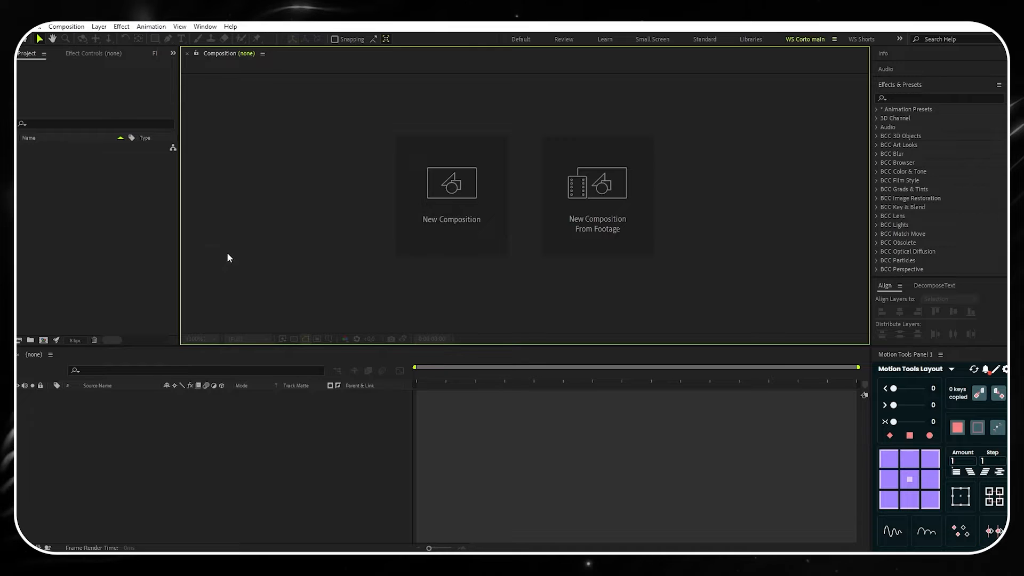
Create a composition named "Texte 1" using the Social Media Square preset, 1080x1080 at 30 fps, 10 seconds long
{"action": "left_click", "coordinate": [425, 208]}
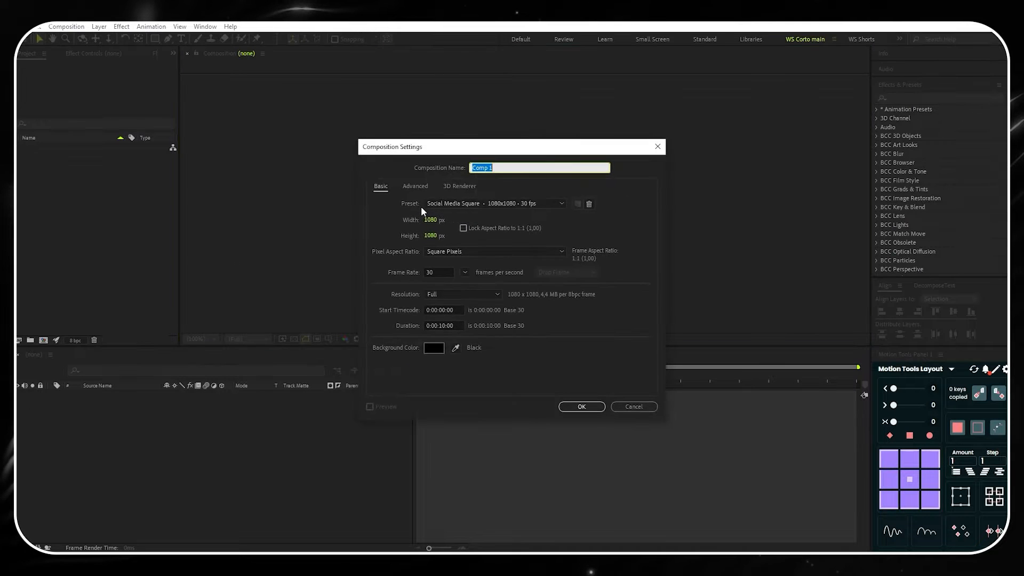
{"action": "type", "text": "Texte 1"}
{"action": "left_click", "coordinate": [575, 407]}
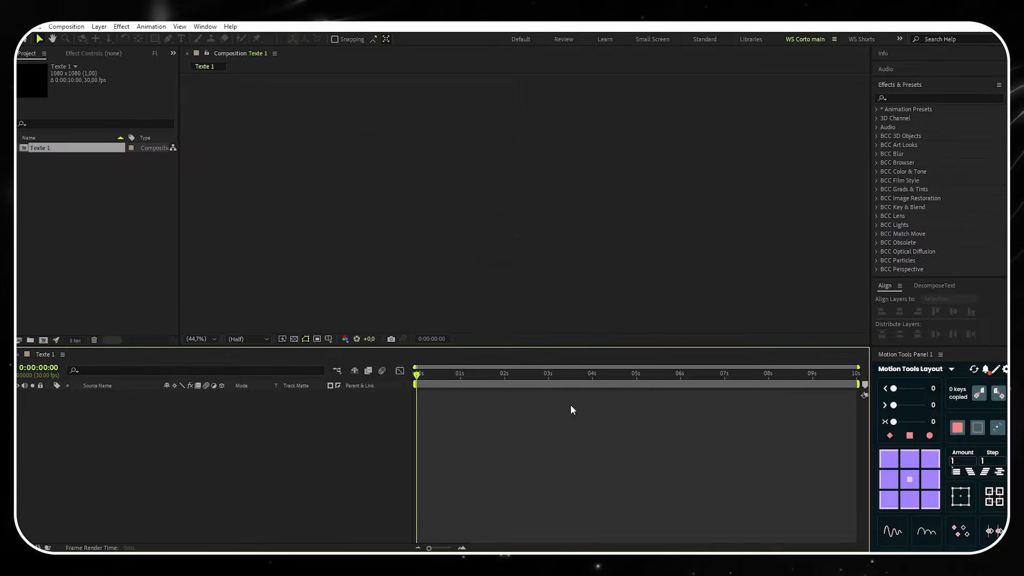
Add a horizontal text layer reading "STUDIO" and center it horizontally and vertically in the composition
{"action": "left_click", "coordinate": [181, 39]}
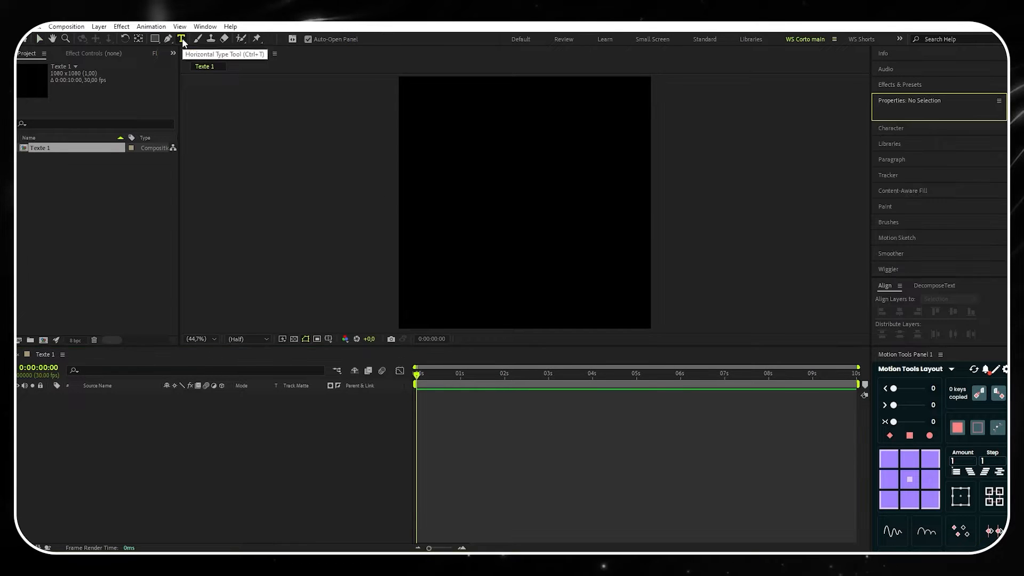
{"action": "left_click", "coordinate": [437, 177]}
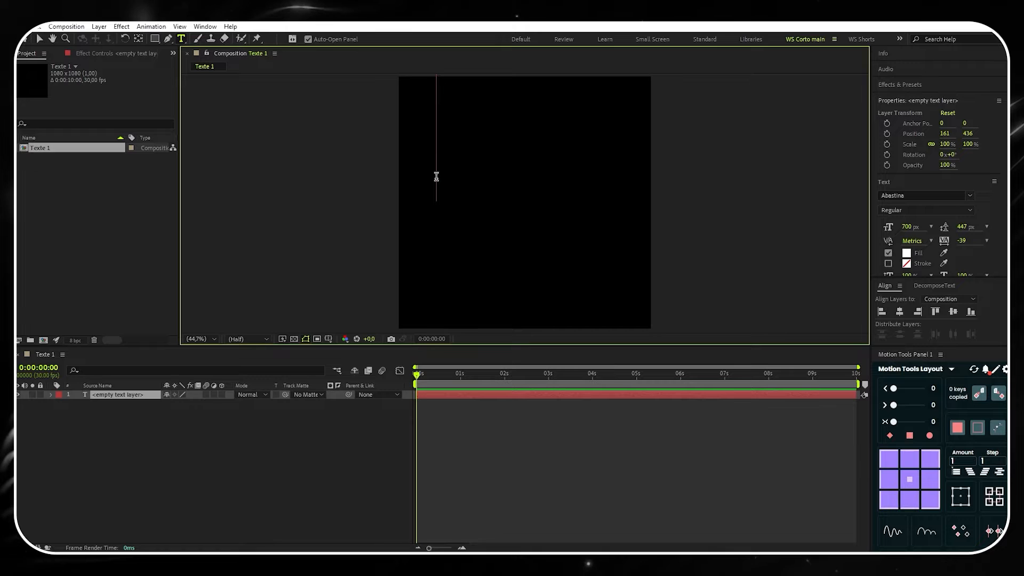
{"action": "type", "text": "STUDIO"}
{"action": "key", "text": "ctrl+a"}
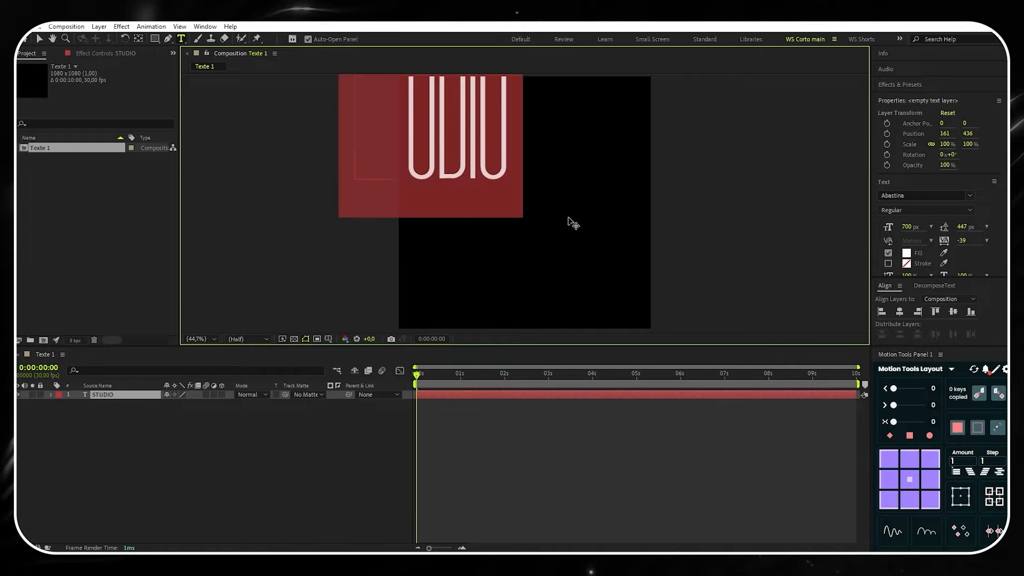
{"action": "left_click", "coordinate": [899, 311]}
{"action": "left_click", "coordinate": [953, 312]}
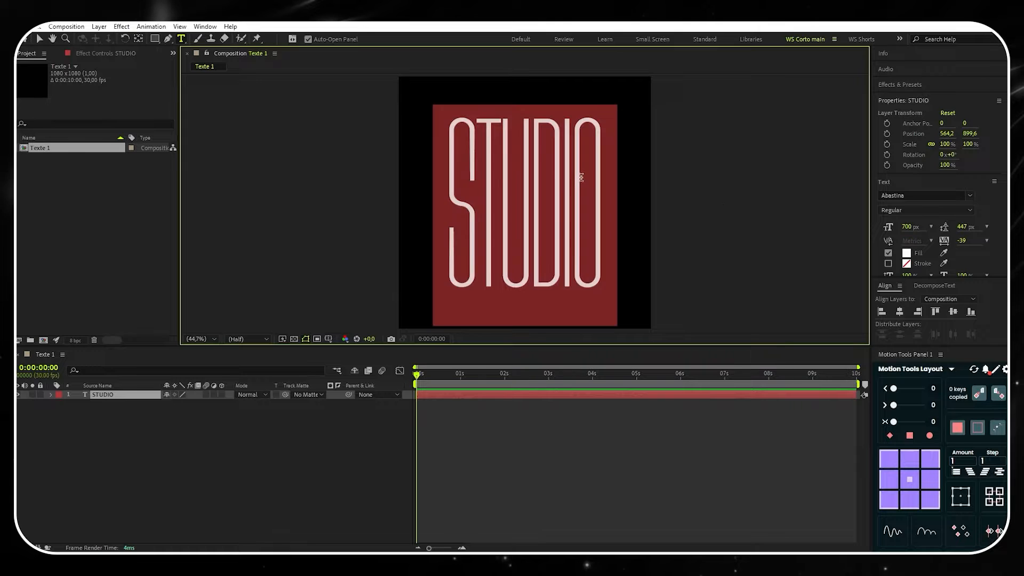
Set the STUDIO text to Roc Grotesk Compressed with tracking 0 and re-center it in the composition
{"action": "left_click", "coordinate": [969, 196]}
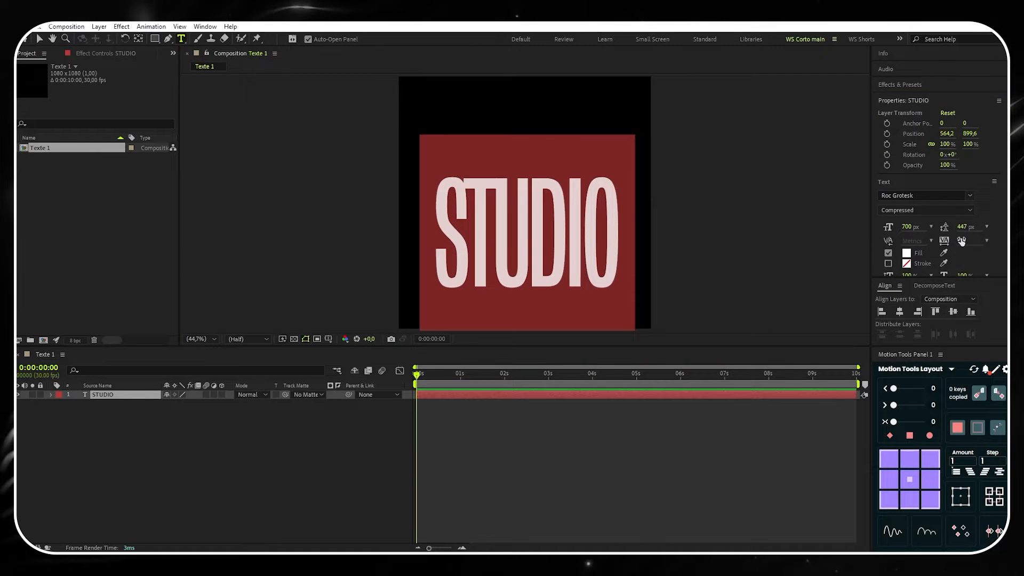
{"action": "left_click", "coordinate": [968, 240]}
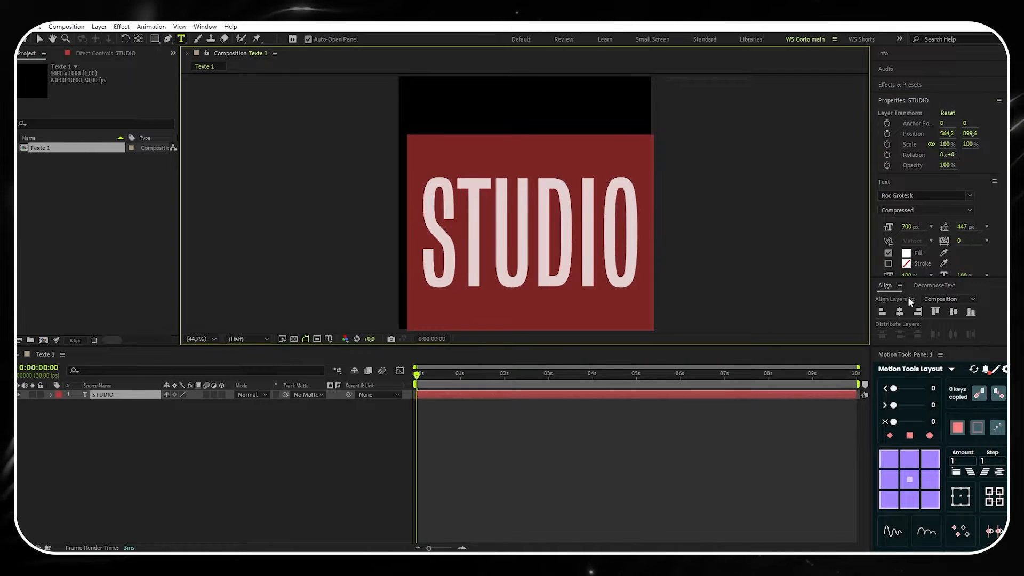
{"action": "left_click", "coordinate": [901, 314]}
{"action": "left_click", "coordinate": [953, 313]}
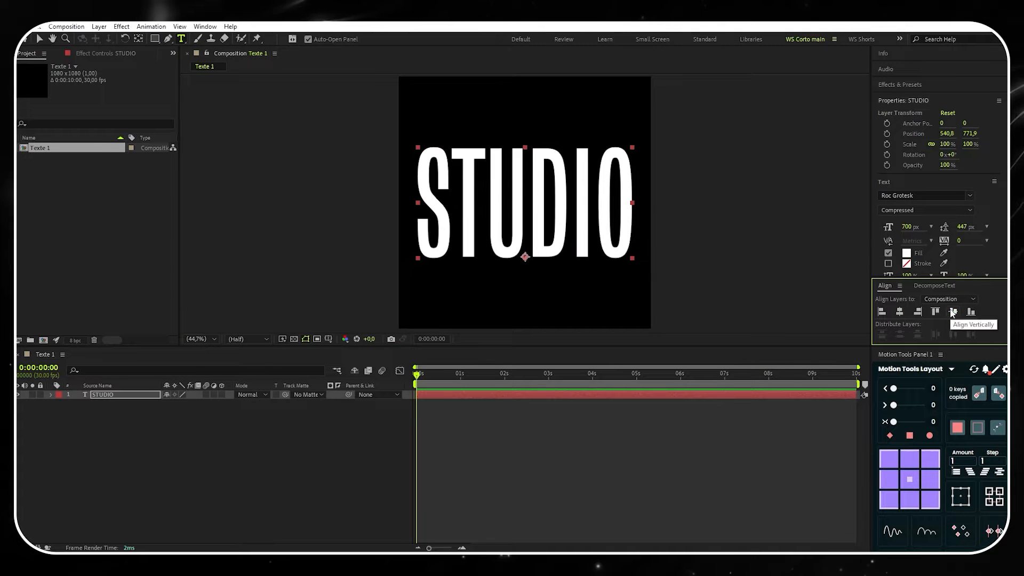
Apply the Simple Choker effect to the STUDIO layer and set its Choke Matte to 30
{"action": "left_click", "coordinate": [904, 84]}
{"action": "left_click", "coordinate": [900, 98]}
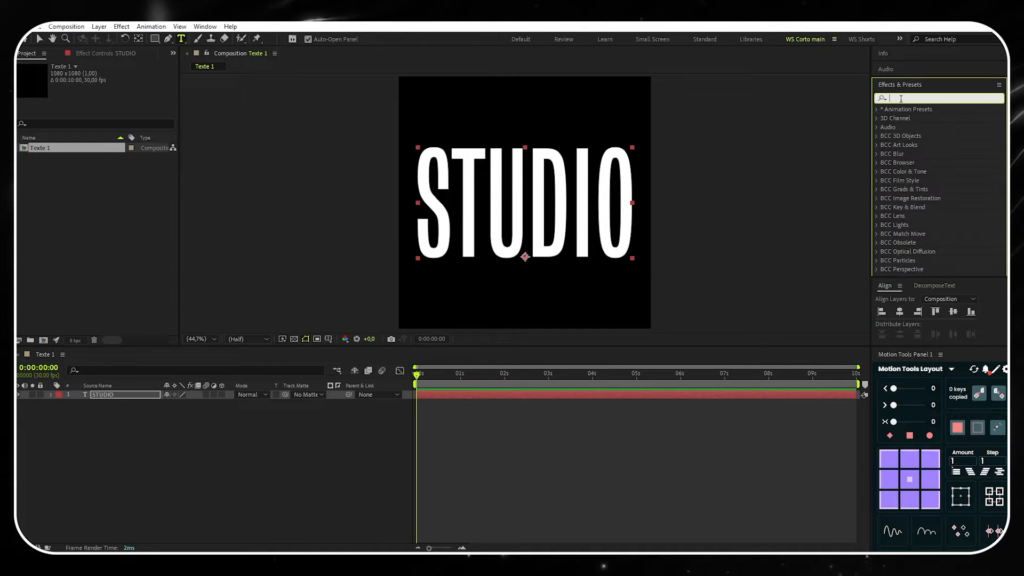
{"action": "type", "text": "simple ch"}
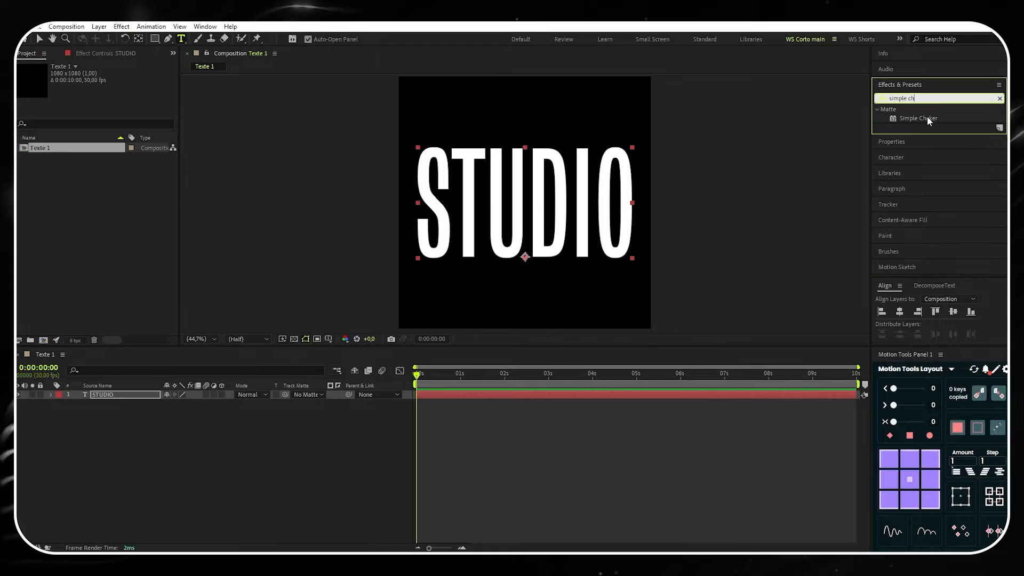
{"action": "left_click_drag", "start_coordinate": [922, 118], "coordinate": [130, 393]}
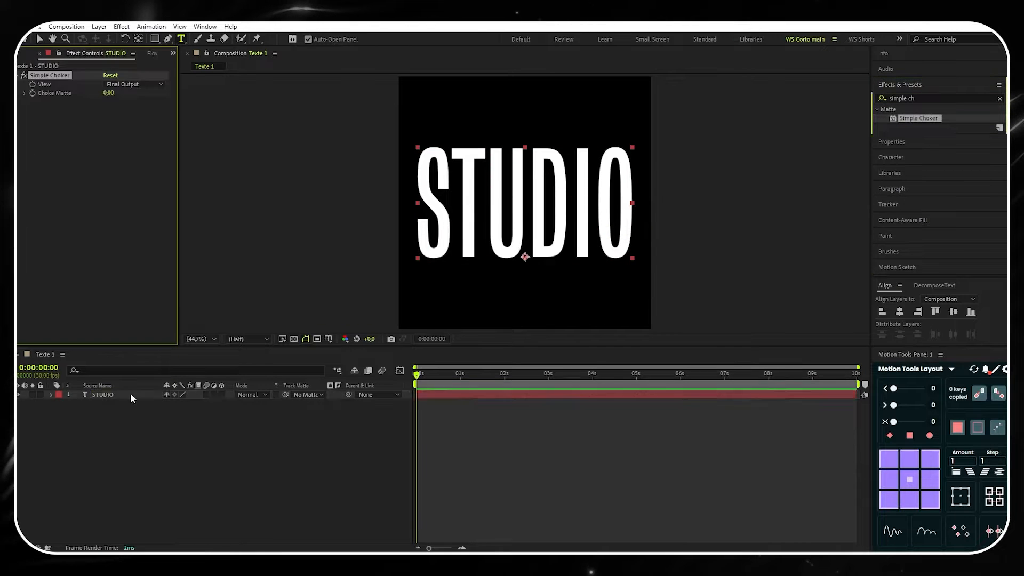
{"action": "left_click", "coordinate": [108, 93]}
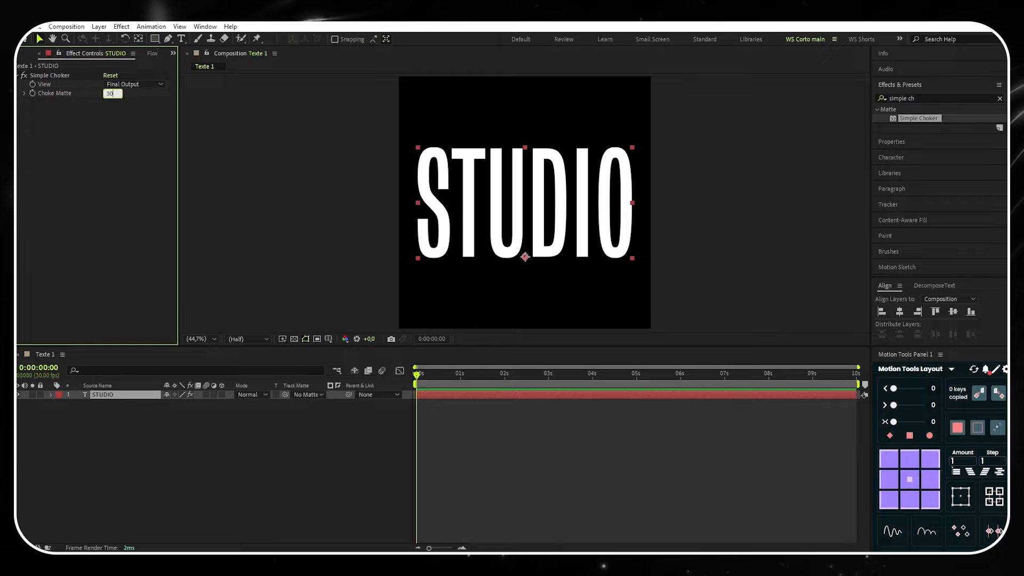
{"action": "key", "text": "Return"}
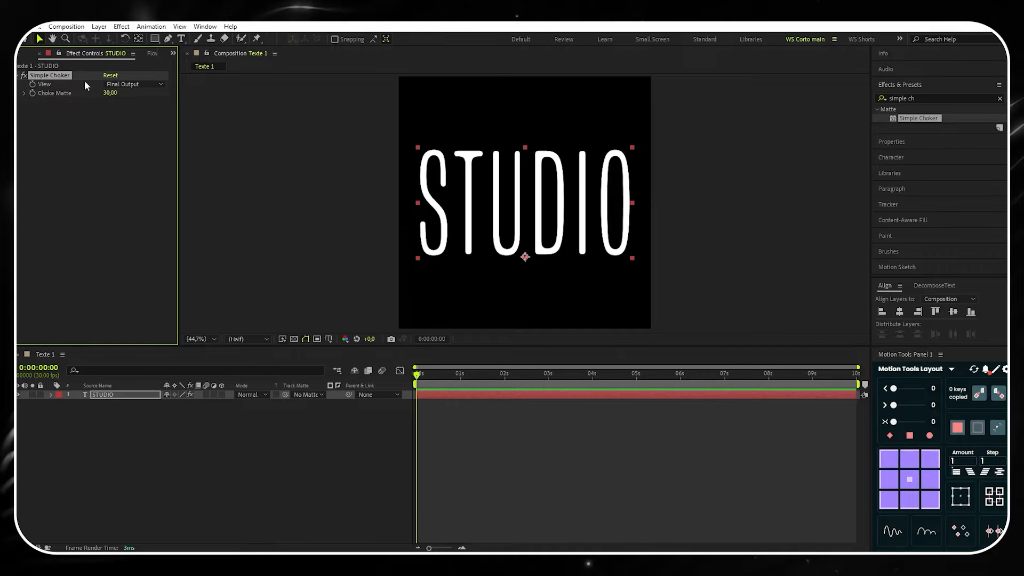
Create a second 1080x1080, 30 fps composition named "Texte 1 Fractal noise"
{"action": "left_click", "coordinate": [67, 27]}
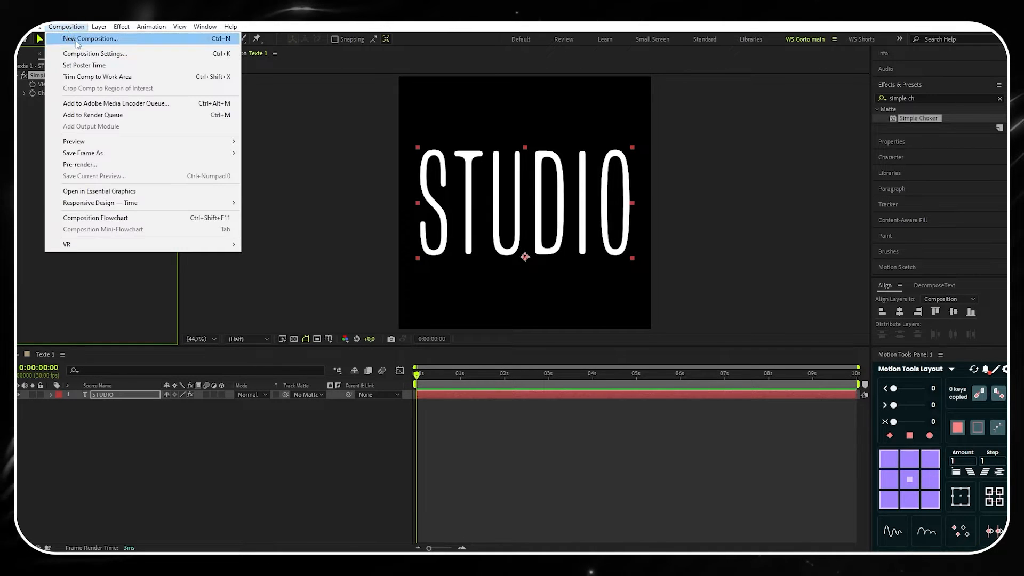
{"action": "left_click", "coordinate": [78, 43]}
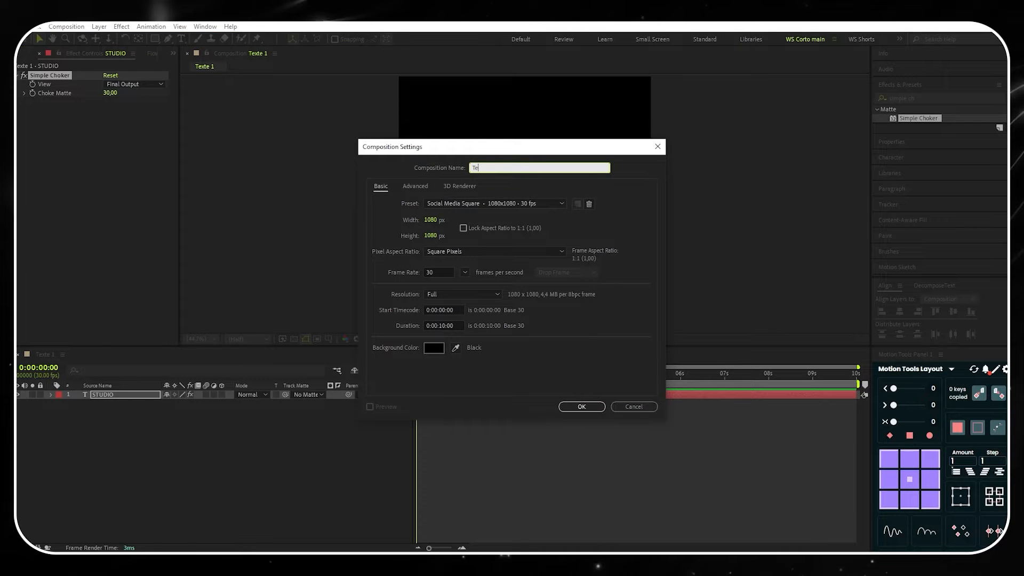
{"action": "type", "text": "Texte 1 Fractal noise"}
{"action": "left_click", "coordinate": [581, 406]}
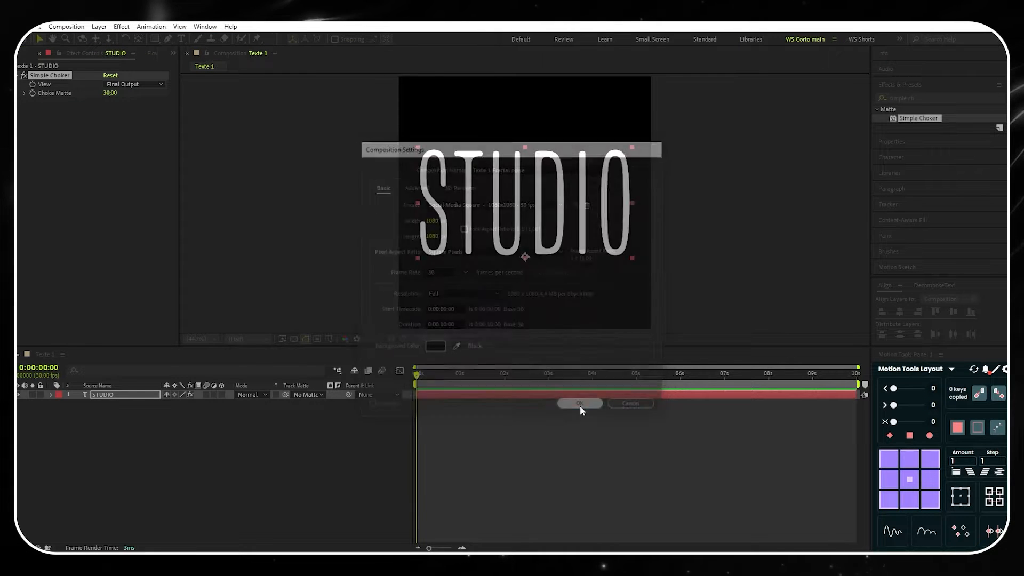
{"action": "right_click", "coordinate": [134, 406]}
{"action": "mouse_move", "coordinate": [161, 416]}
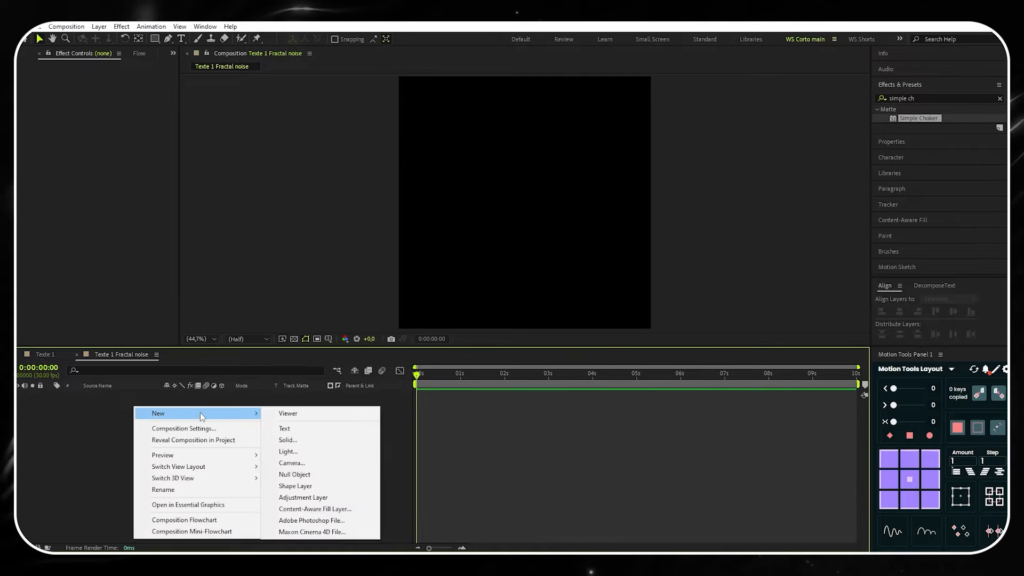
{"action": "left_click", "coordinate": [306, 439]}
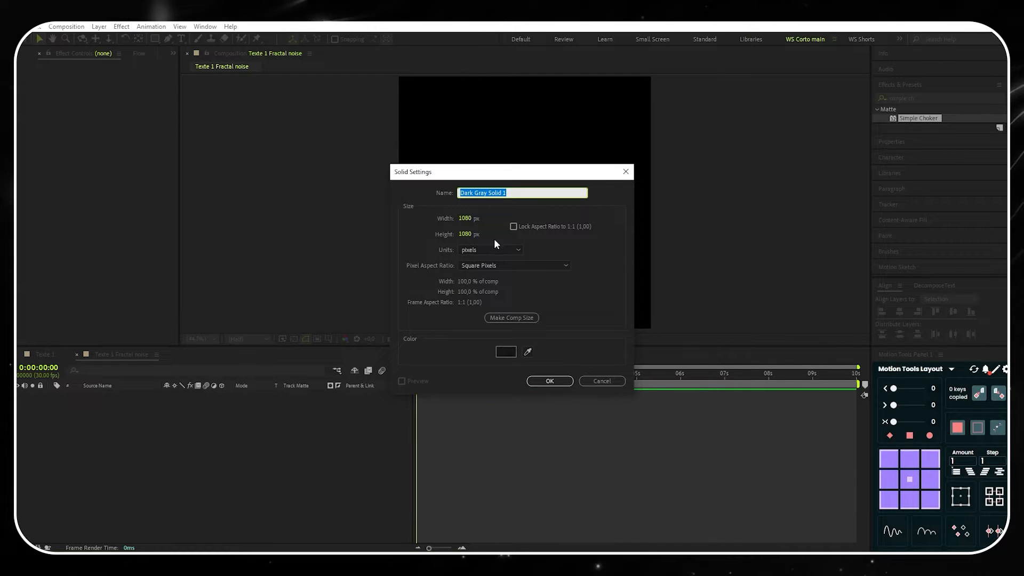
{"action": "left_click", "coordinate": [506, 351]}
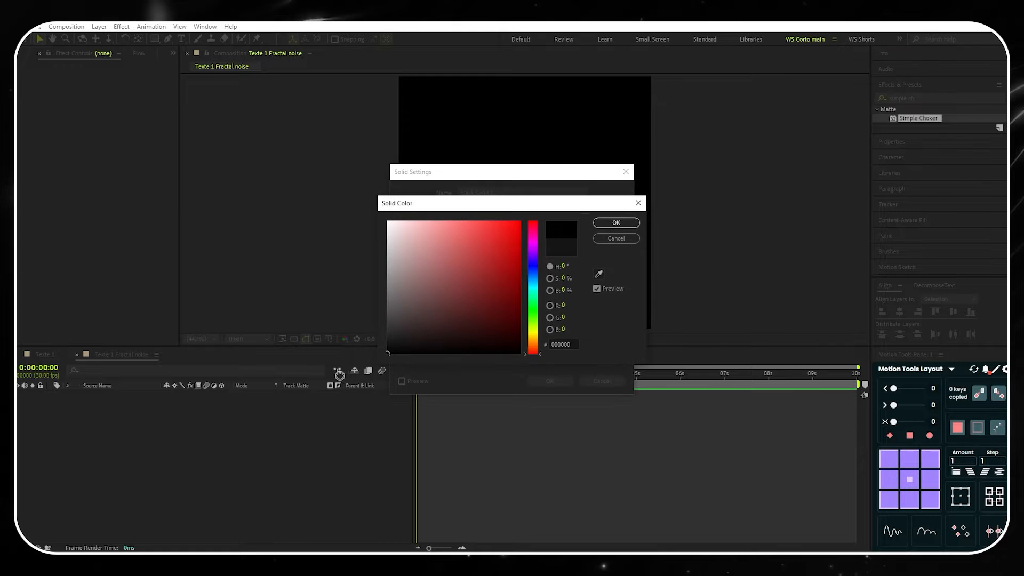
{"action": "left_click", "coordinate": [616, 223]}
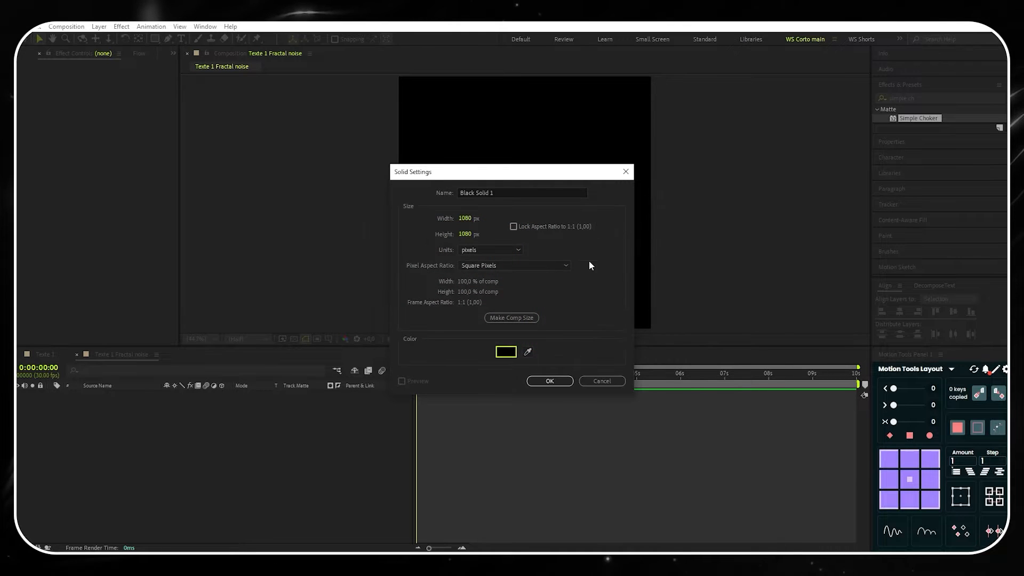
{"action": "left_click", "coordinate": [548, 380]}
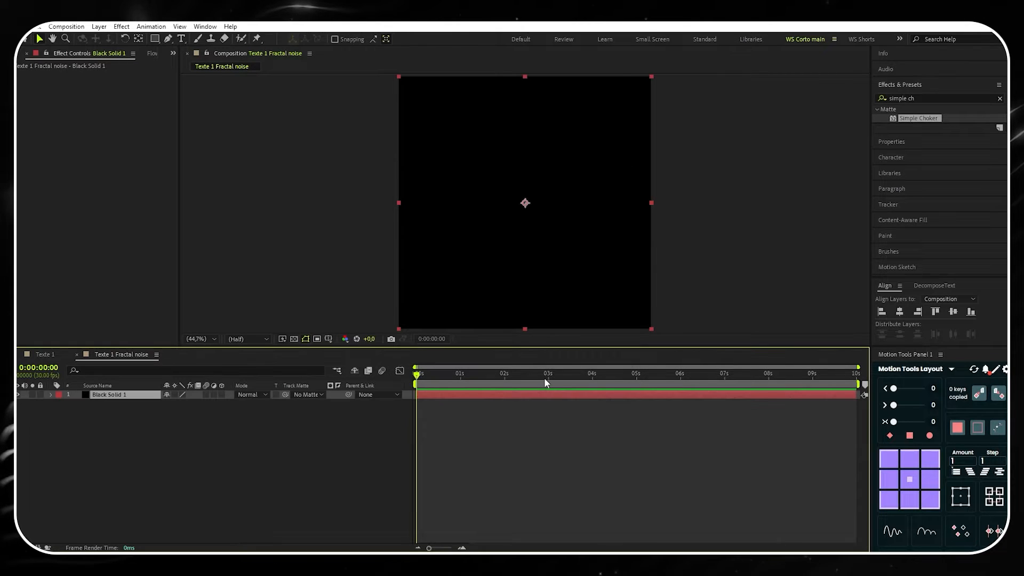
Find the Fractal Noise effect from the Noise & Grain category and apply it to the black solid
{"action": "left_click", "coordinate": [1000, 98]}
{"action": "type", "text": "fractal"}
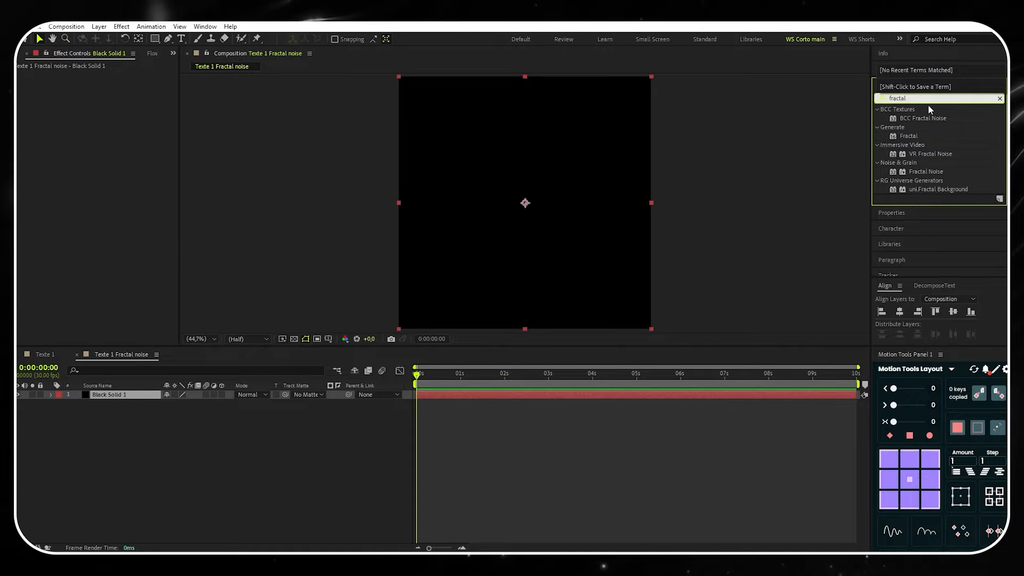
{"action": "left_click_drag", "start_coordinate": [926, 172], "coordinate": [145, 394]}
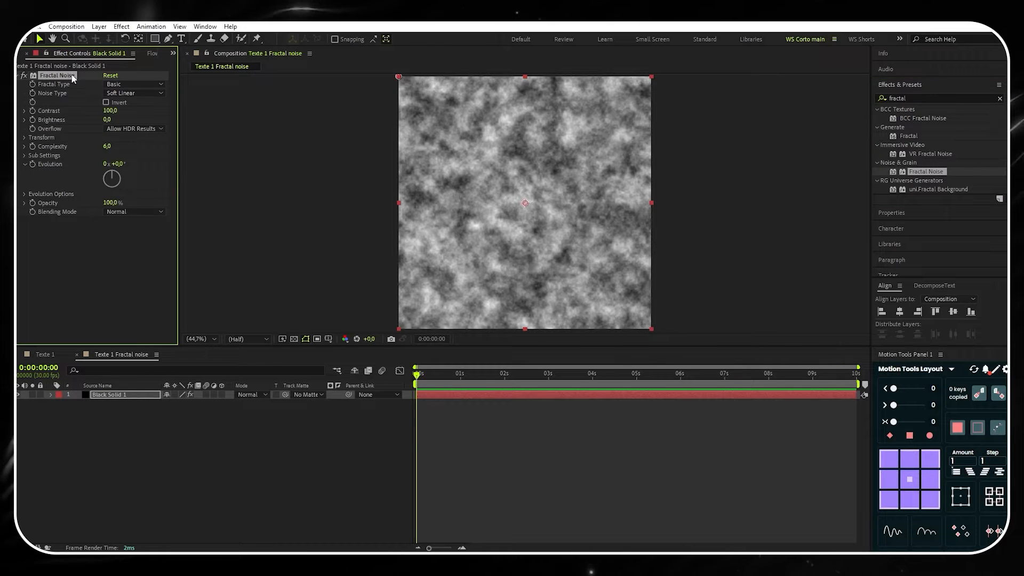
Set the Fractal Noise effect's Noise Type to Spline and its Contrast to 270
{"action": "left_click", "coordinate": [133, 93]}
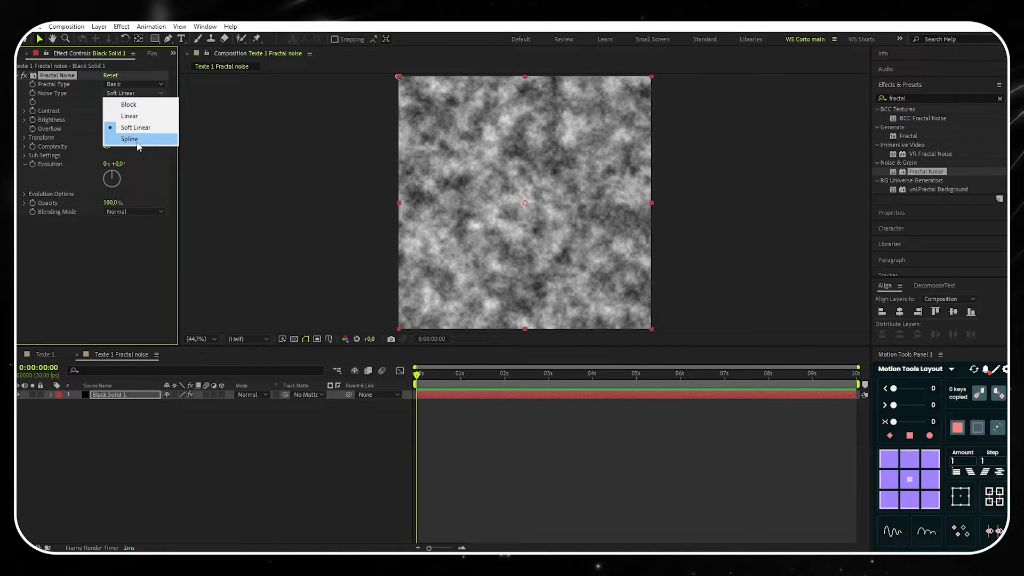
{"action": "left_click", "coordinate": [136, 138]}
{"action": "left_click", "coordinate": [110, 110]}
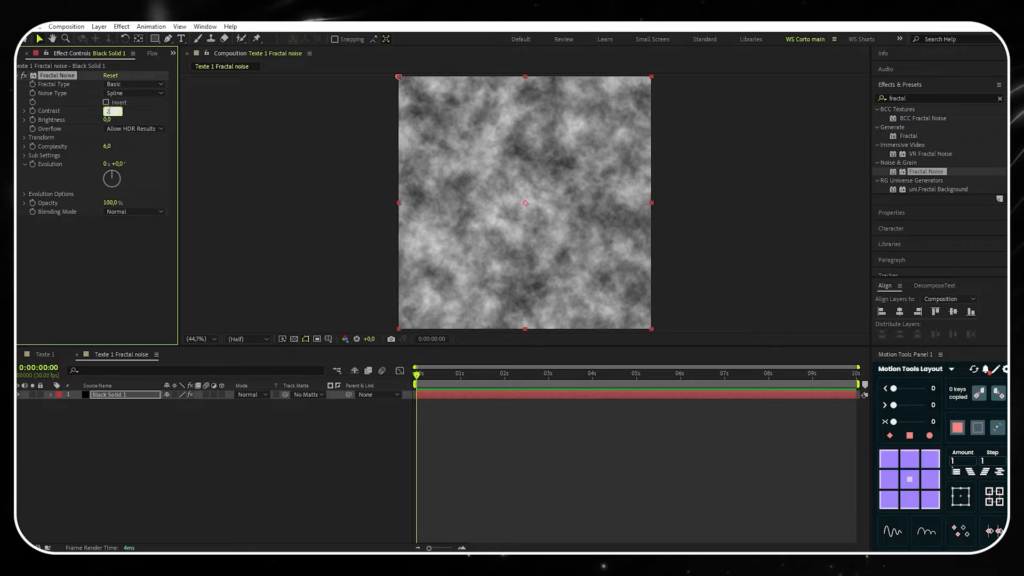
{"action": "key", "text": "Return"}
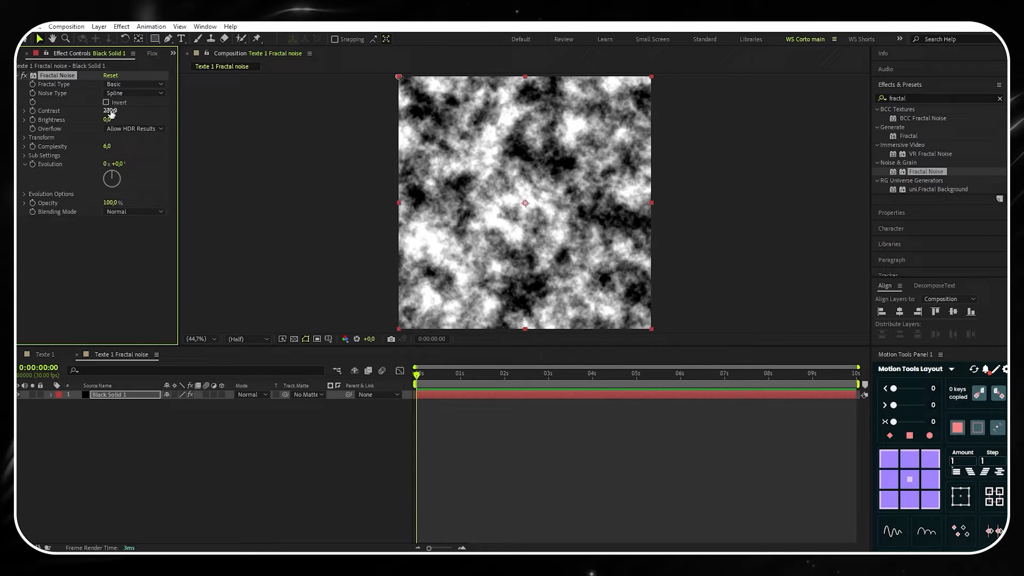
Set the Fractal Noise Complexity to 1.5 and its transform Scale to 300
{"action": "left_click", "coordinate": [108, 147]}
{"action": "type", "text": "1"}
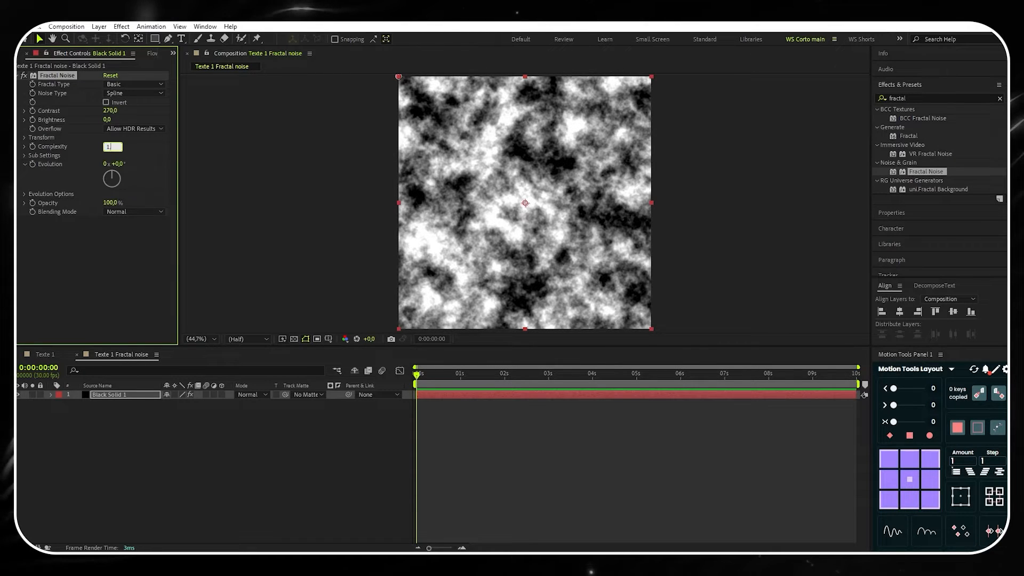
{"action": "type", "text": ".5"}
{"action": "key", "text": "Return"}
{"action": "left_click", "coordinate": [24, 137]}
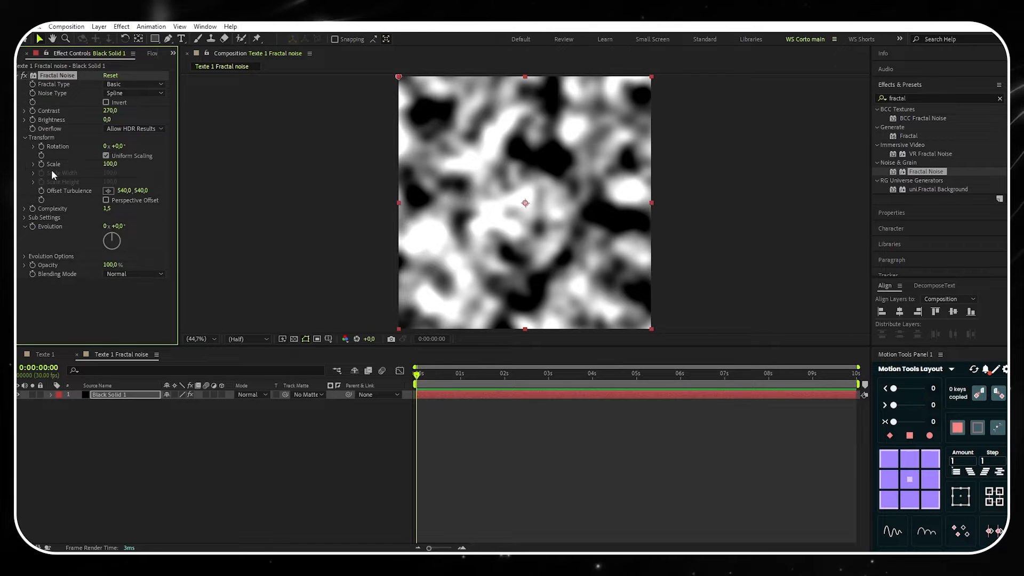
{"action": "left_click_drag", "start_coordinate": [111, 164], "coordinate": [138, 168]}
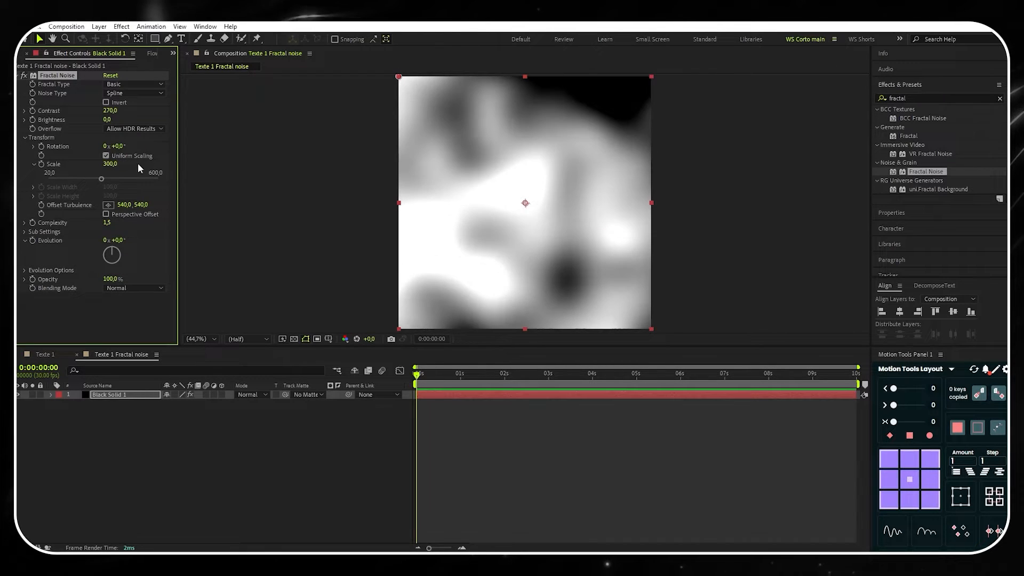
Animate the Fractal Noise Evolution with the expression time*80 and preview the moving noise
{"action": "left_click", "coordinate": [33, 240], "text": "alt"}
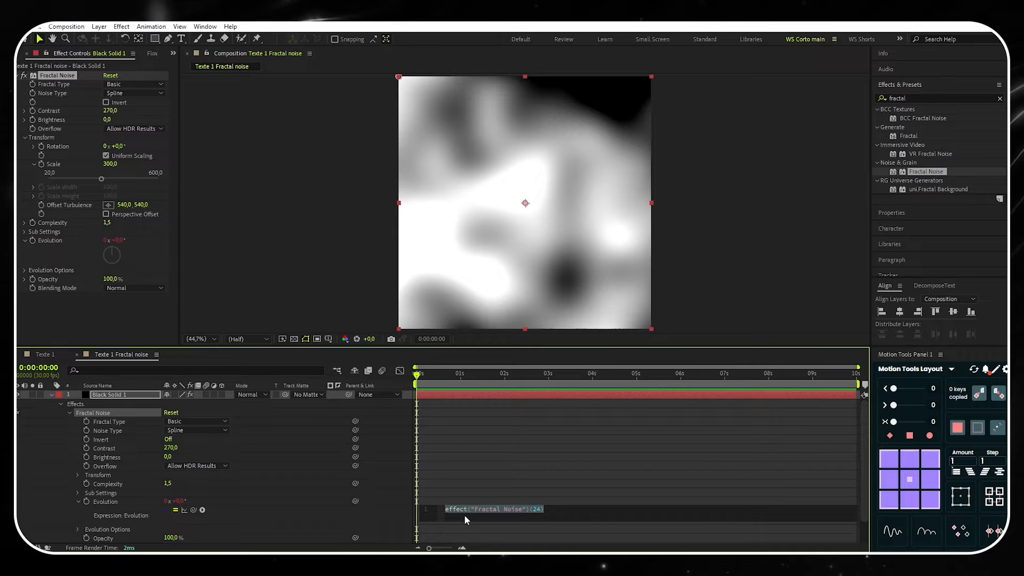
{"action": "type", "text": "time*80"}
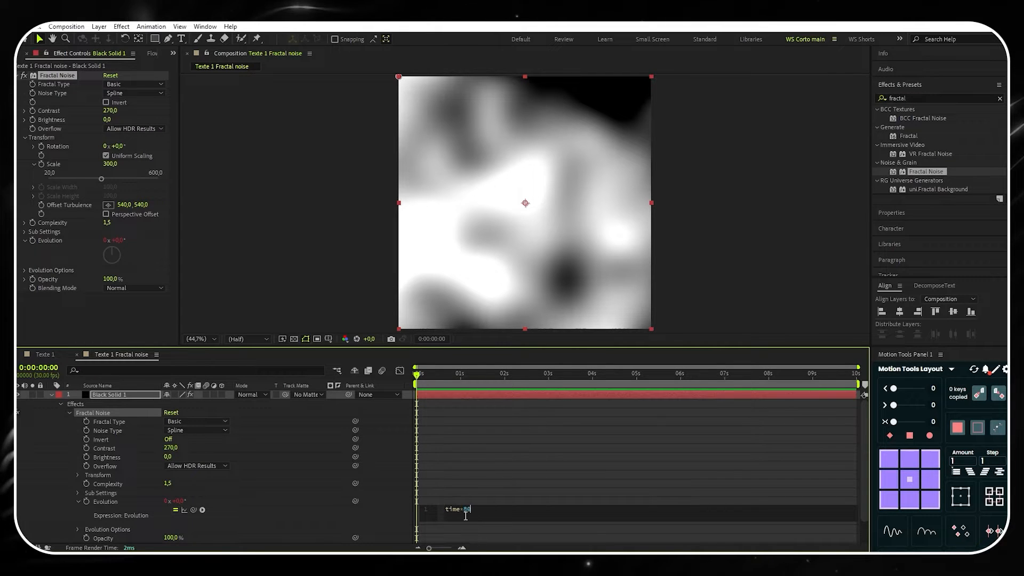
{"action": "left_click", "coordinate": [397, 510]}
{"action": "key", "text": "space"}
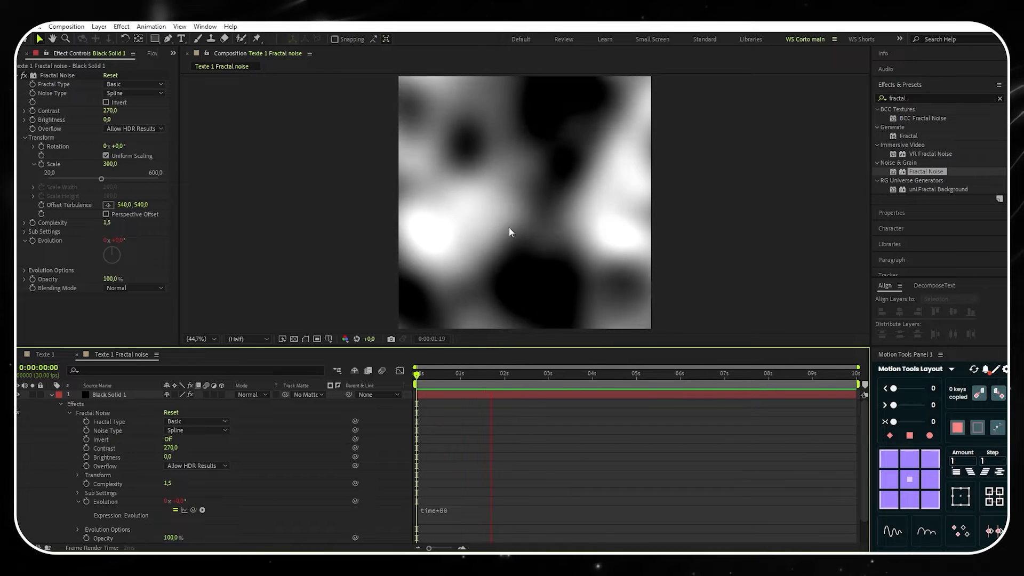
{"action": "key", "text": "space"}
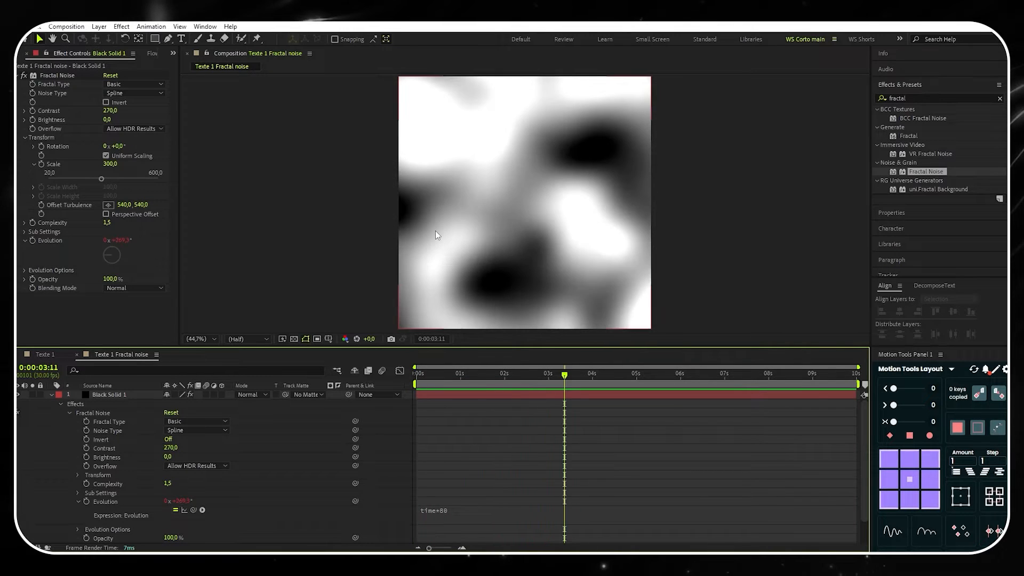
Create a 1080x1080, 30 fps, 10-second composition named Texte 1 main
{"action": "left_click", "coordinate": [67, 28]}
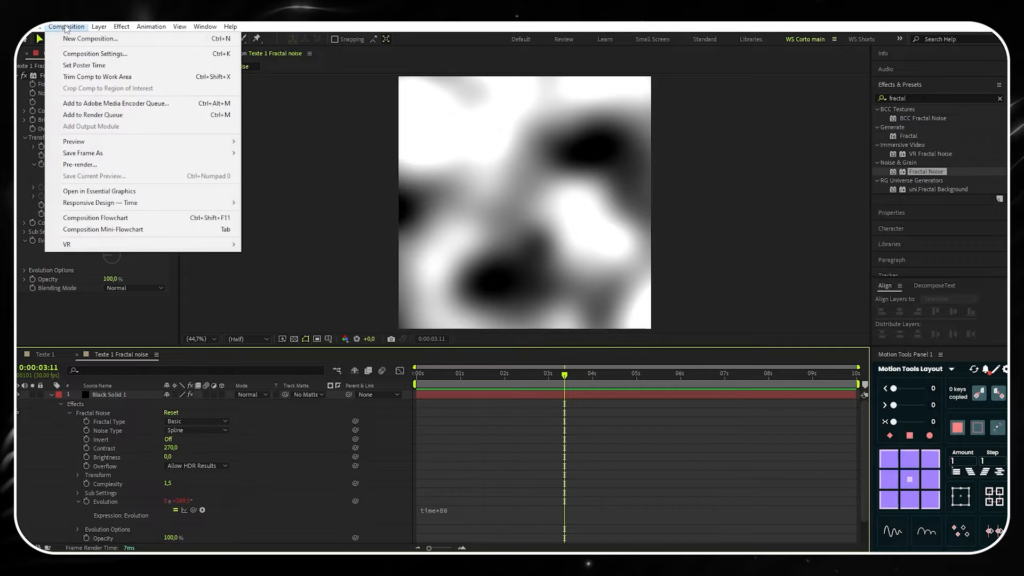
{"action": "left_click", "coordinate": [81, 39]}
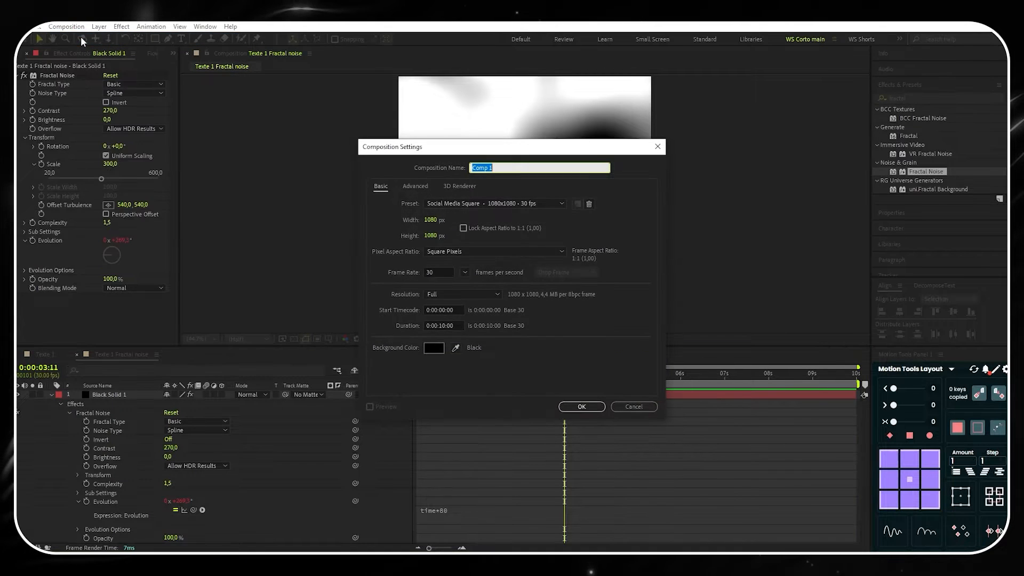
{"action": "type", "text": "texte 1 main"}
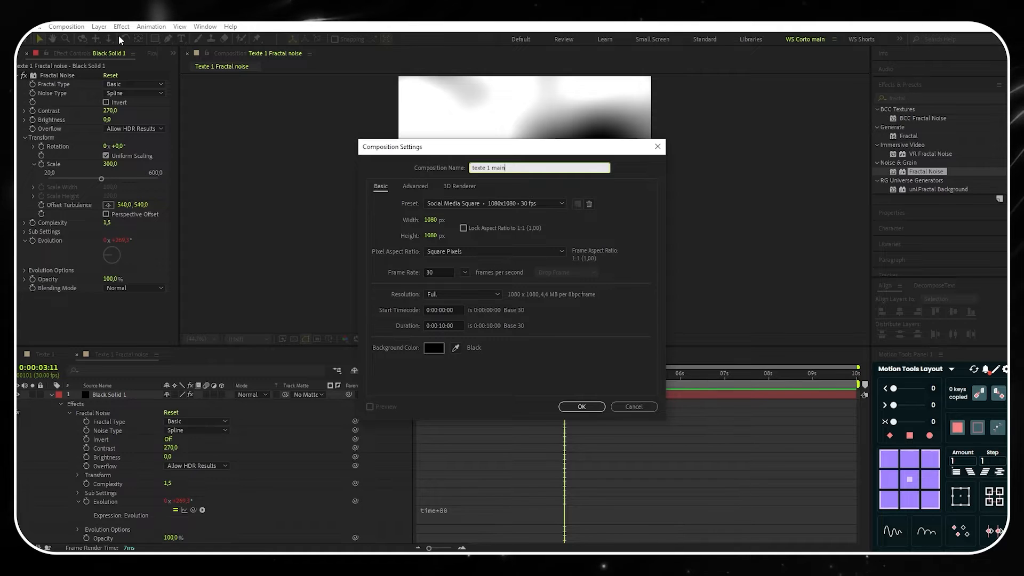
{"action": "left_click", "coordinate": [475, 168]}
{"action": "key", "text": "BackSpace"}
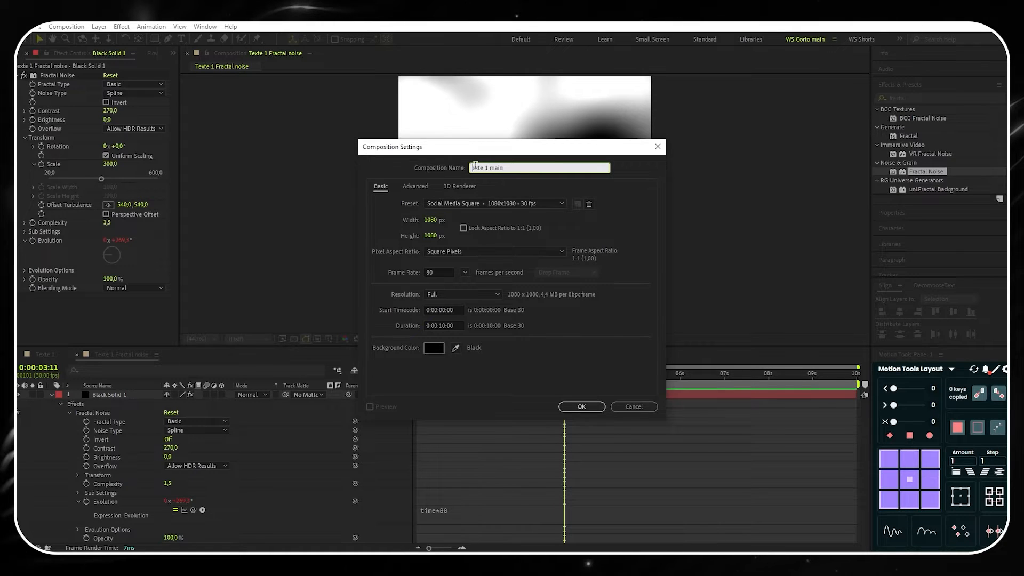
{"action": "type", "text": "T"}
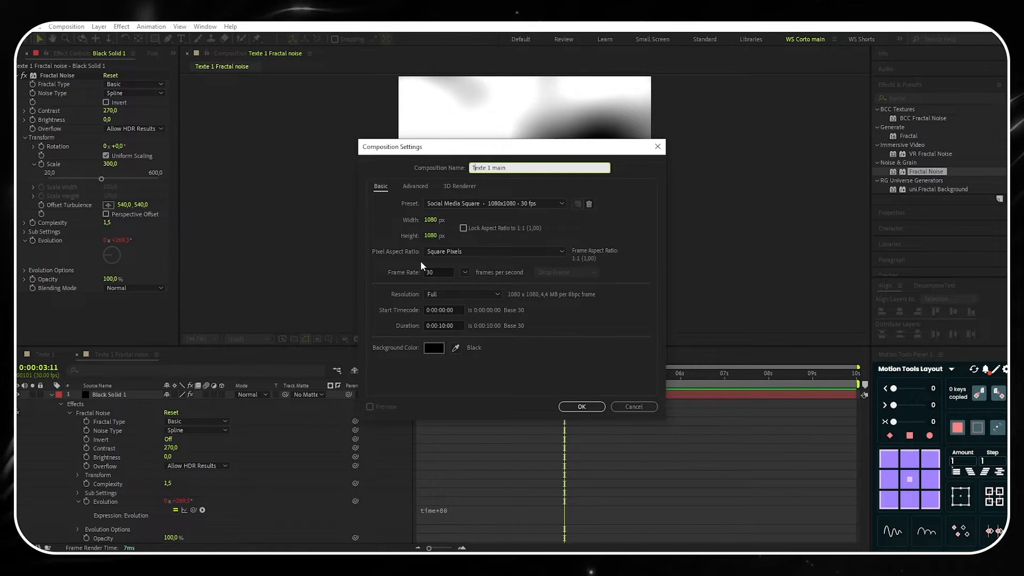
{"action": "left_click", "coordinate": [582, 407]}
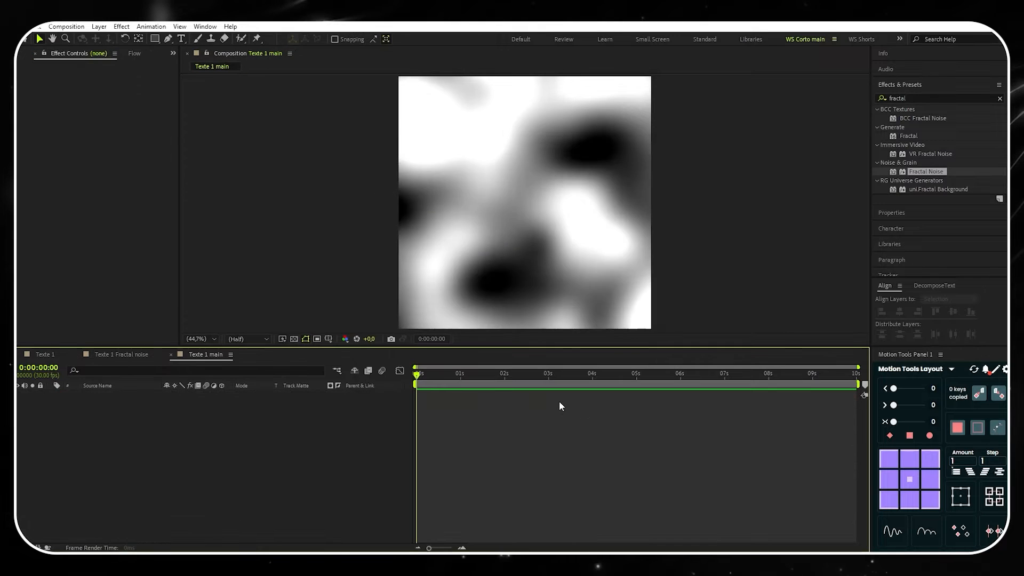
Add the Texte 1 Fractal noise composition to Texte 1 main and place the Texte 1 composition above it
{"action": "left_click", "coordinate": [173, 53]}
{"action": "left_click", "coordinate": [187, 66]}
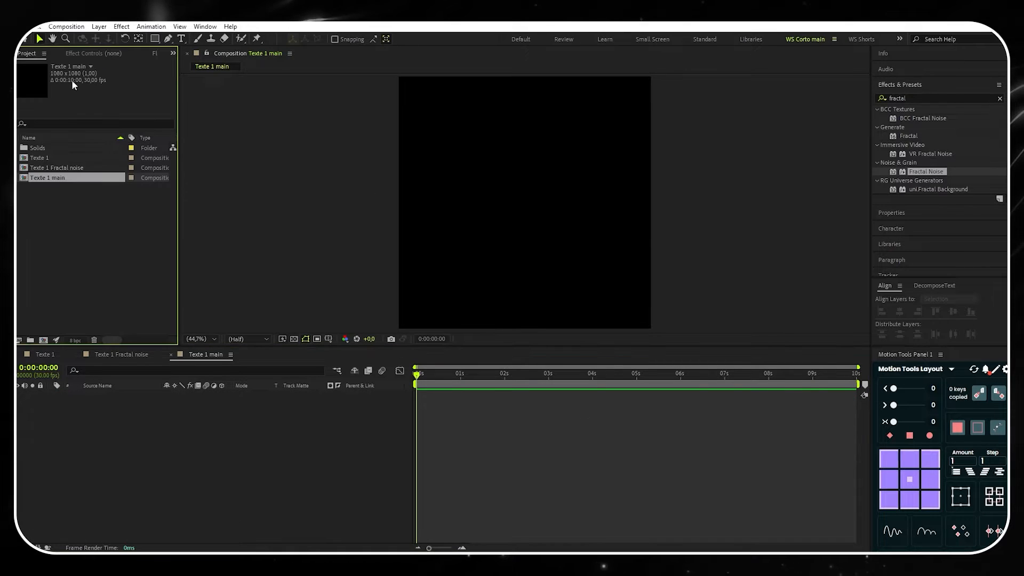
{"action": "left_click", "coordinate": [57, 168]}
{"action": "left_click_drag", "start_coordinate": [56, 168], "coordinate": [94, 408]}
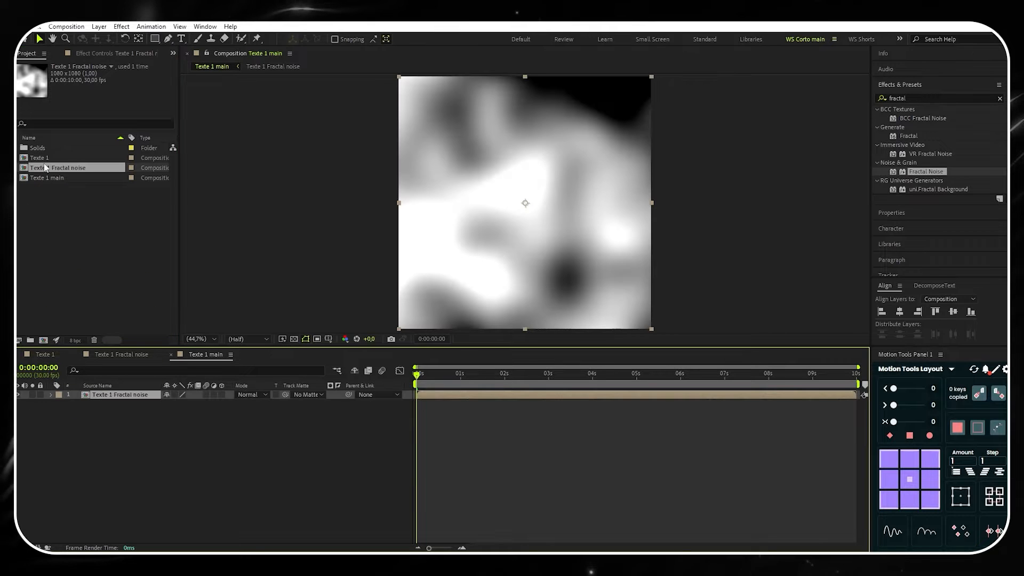
{"action": "left_click_drag", "start_coordinate": [43, 158], "coordinate": [103, 395]}
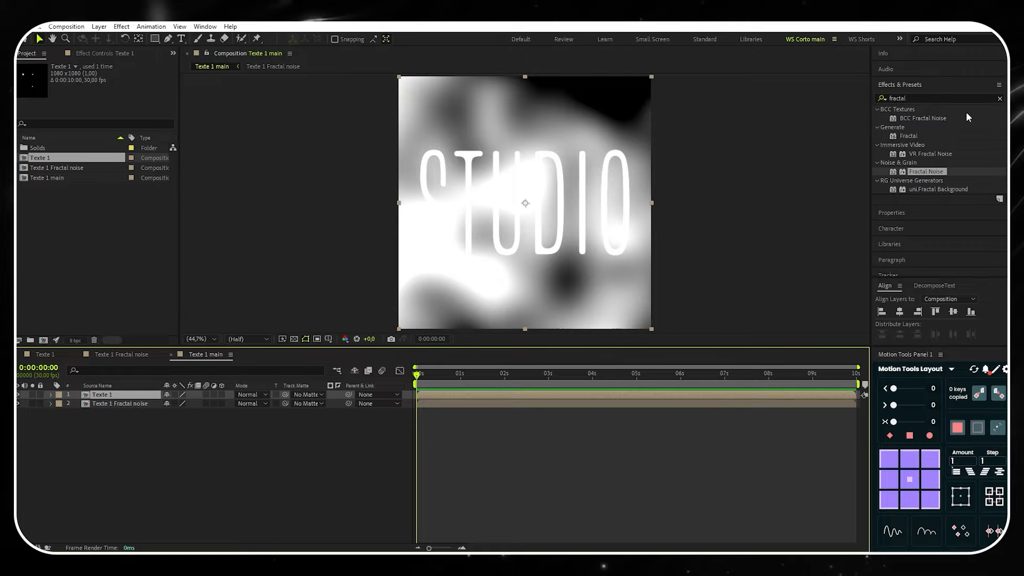
Find the Camera Lens Blur effect, apply it to the Texte 1 layer and set its Blur Radius to 50
{"action": "left_click", "coordinate": [1000, 99]}
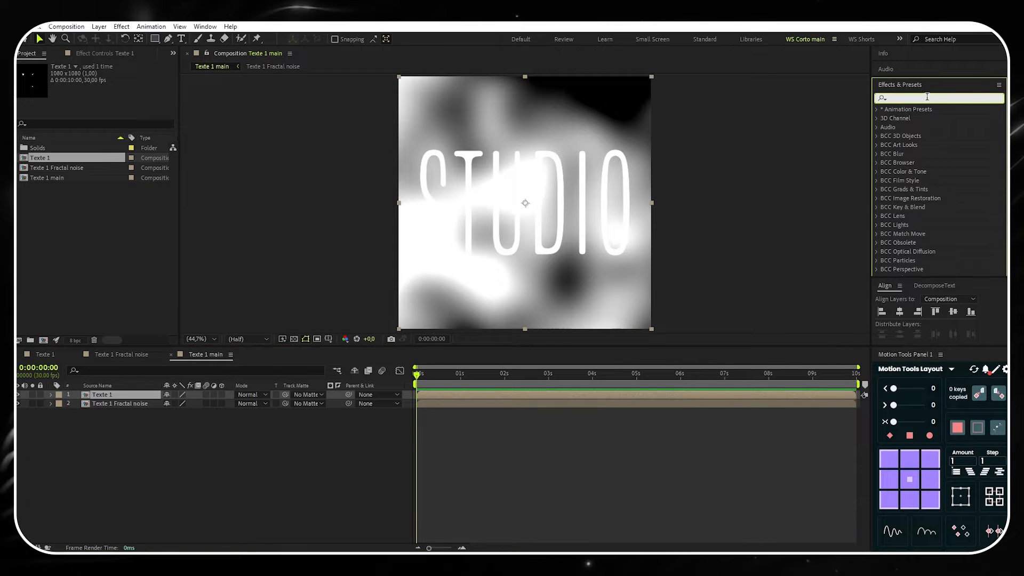
{"action": "type", "text": "camera len"}
{"action": "left_click_drag", "start_coordinate": [923, 118], "coordinate": [128, 397]}
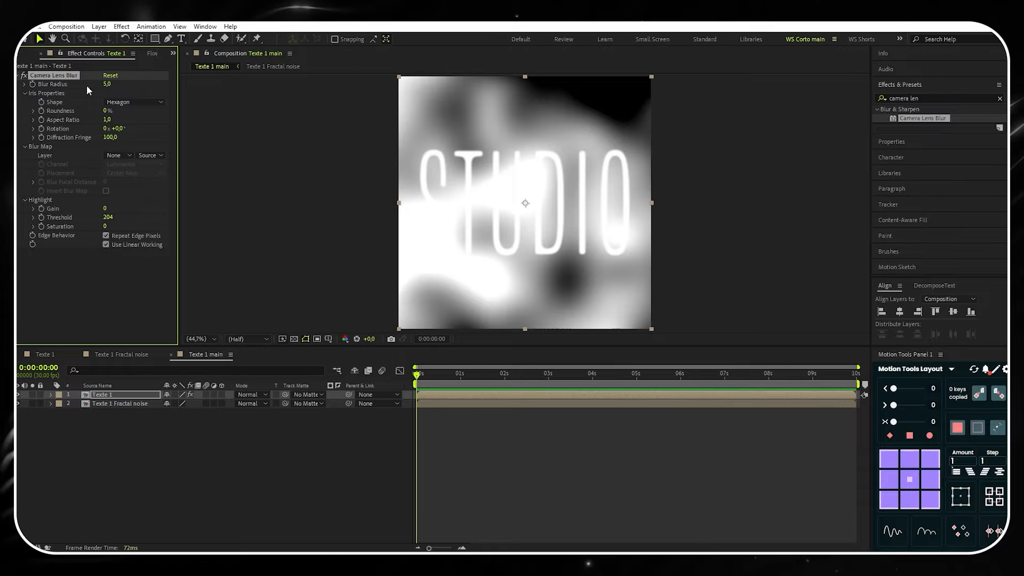
{"action": "left_click", "coordinate": [107, 84]}
{"action": "type", "text": "50"}
{"action": "key", "text": "Return"}
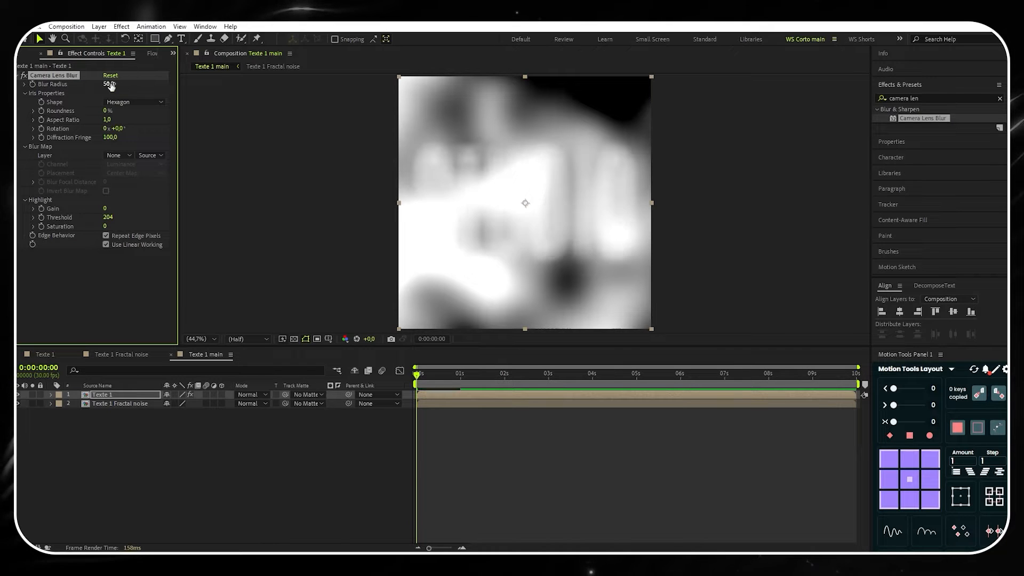
Move the Texte 1 Fractal noise layer above Texte 1 and hide it
{"action": "left_click_drag", "start_coordinate": [107, 403], "coordinate": [109, 397]}
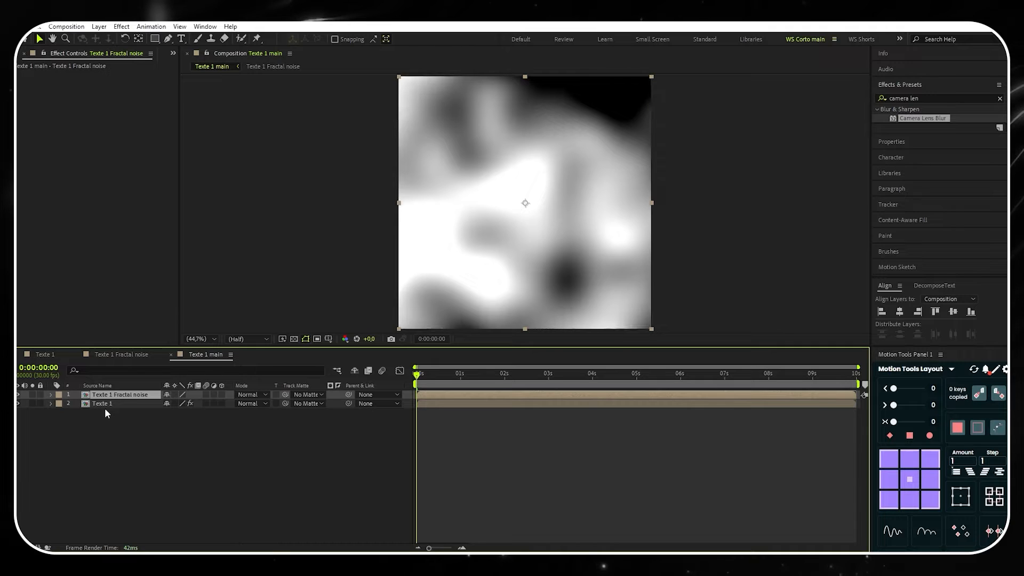
{"action": "left_click", "coordinate": [17, 394]}
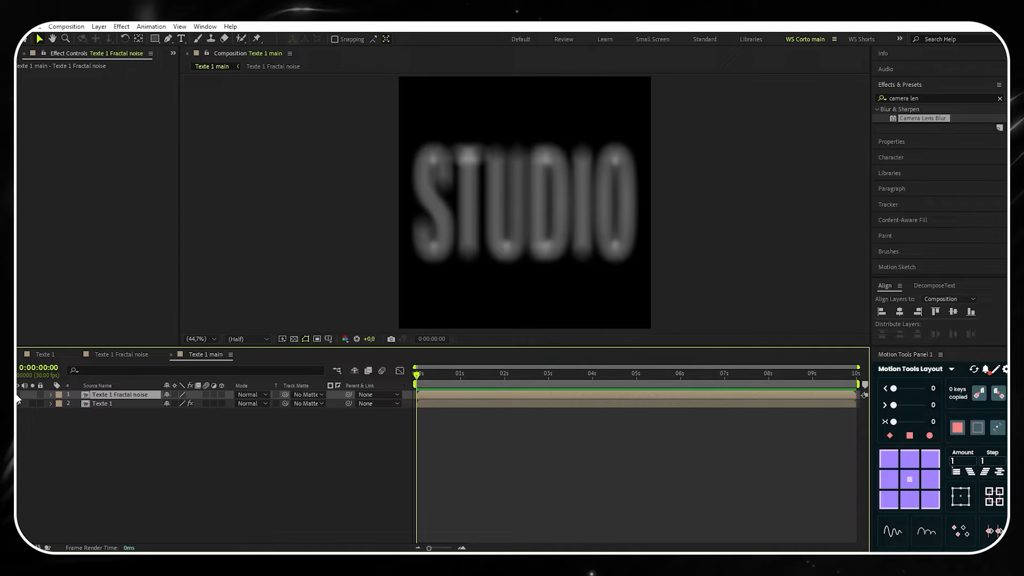
Set the Texte 1 lens blur's iris Shape to Square, Roundness to 70% and Aspect Ratio to 0.7
{"action": "left_click", "coordinate": [109, 404]}
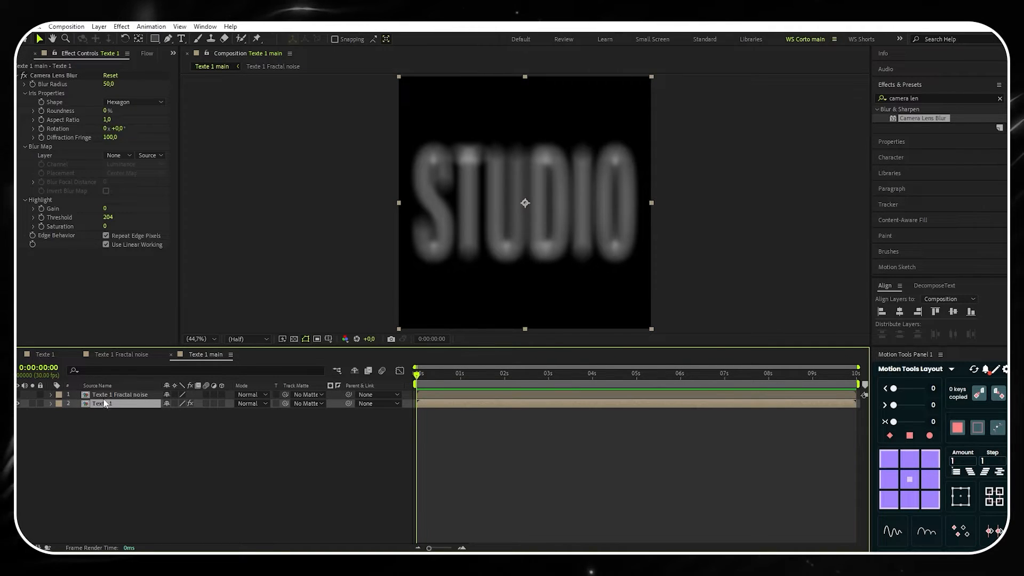
{"action": "left_click", "coordinate": [118, 102]}
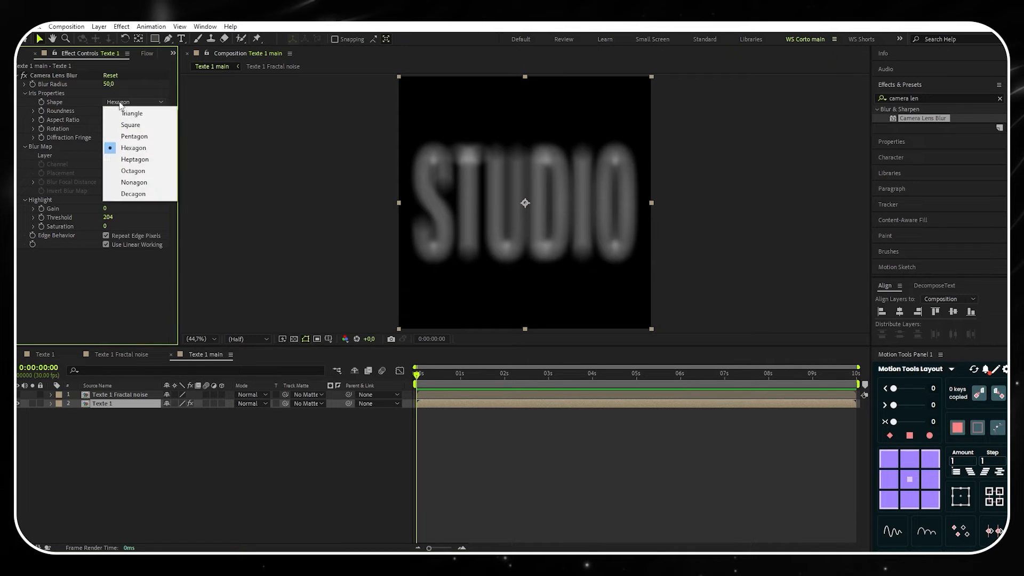
{"action": "left_click", "coordinate": [133, 125]}
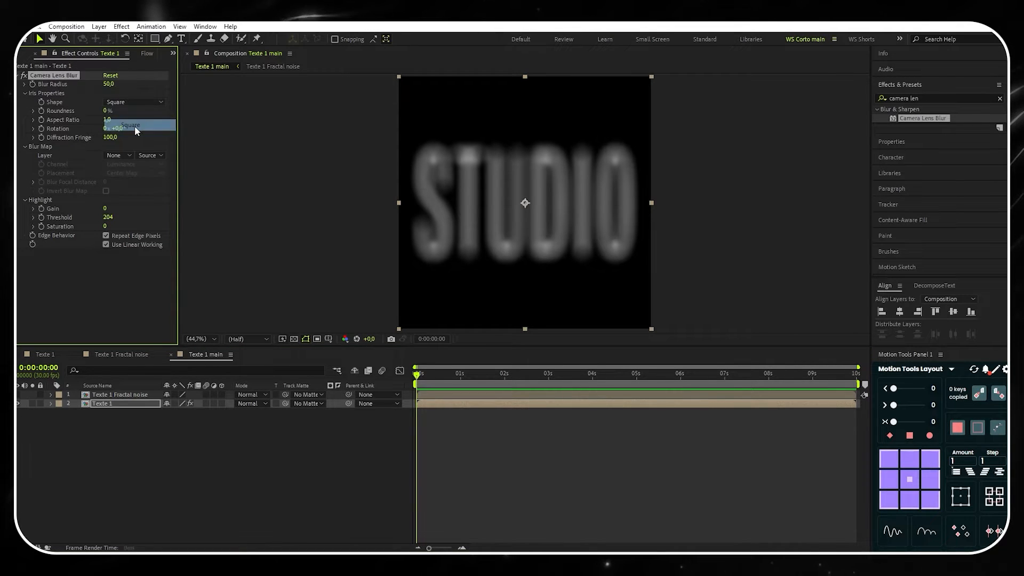
{"action": "left_click", "coordinate": [106, 111]}
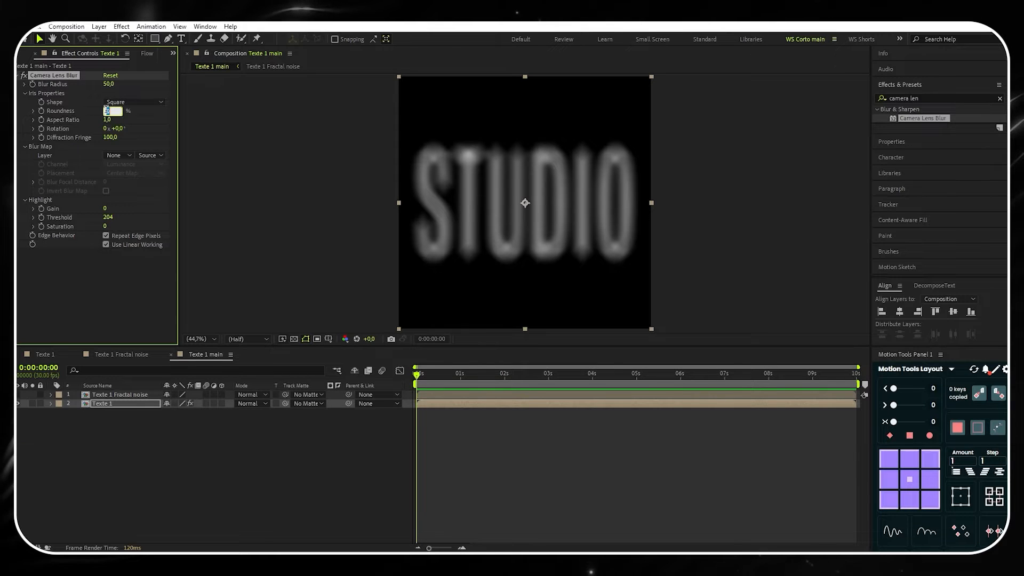
{"action": "key", "text": "Return"}
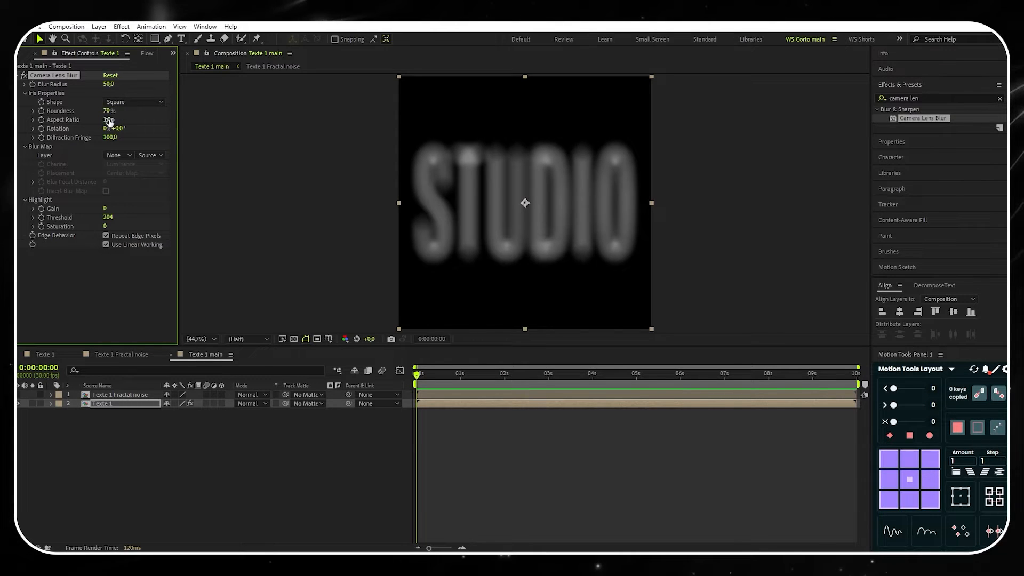
{"action": "left_click", "coordinate": [109, 121]}
{"action": "type", "text": "0,7"}
{"action": "key", "text": "Return"}
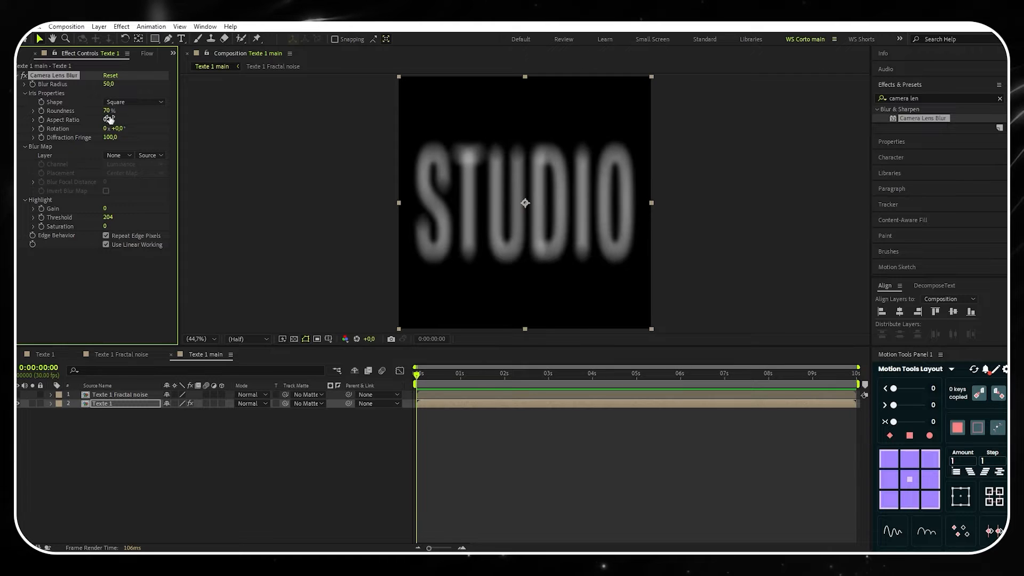
Use the Texte 1 Fractal noise layer with Effects & Masks as the Camera Lens Blur's Blur Map
{"action": "left_click", "coordinate": [117, 156]}
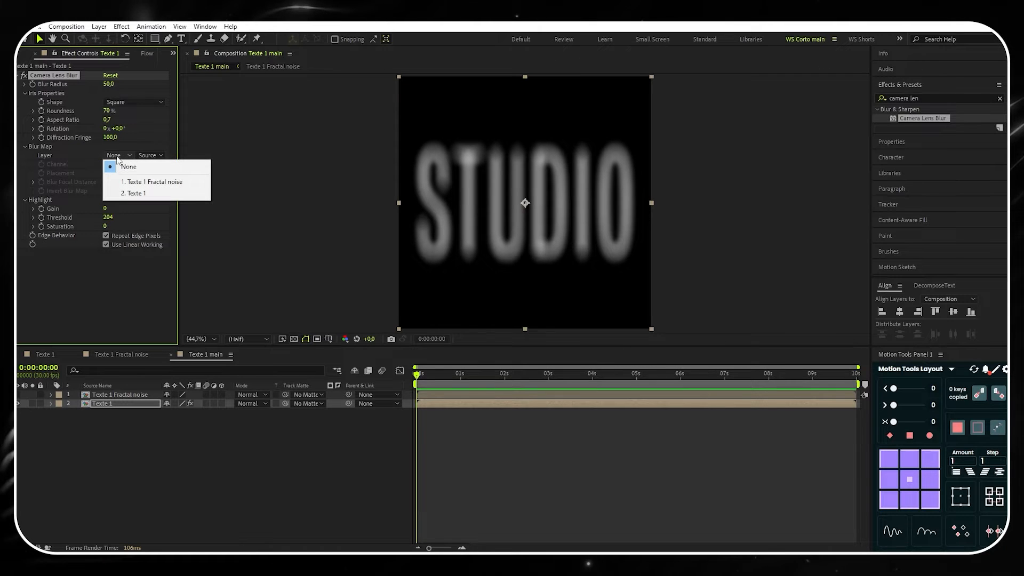
{"action": "left_click", "coordinate": [144, 182]}
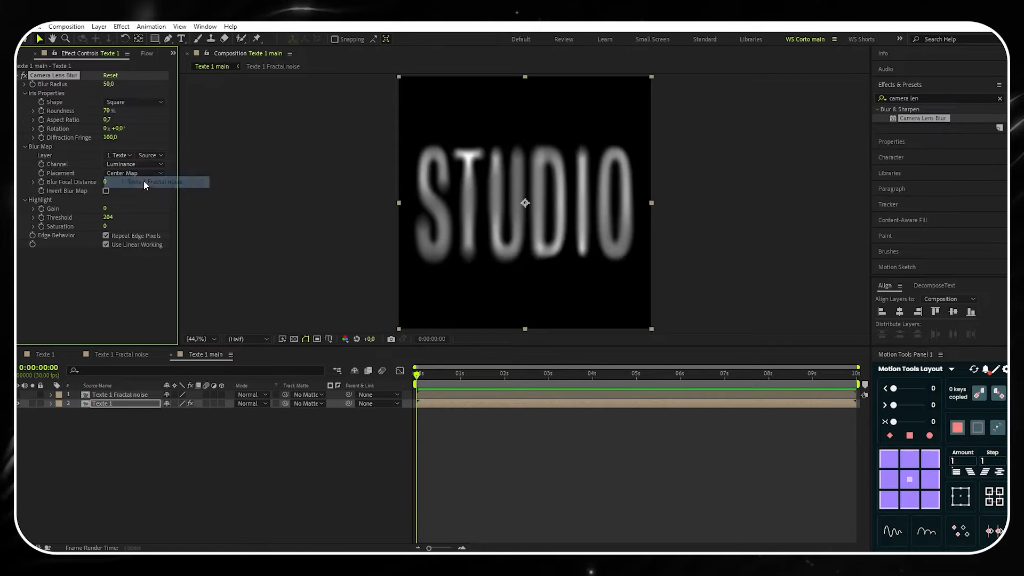
{"action": "left_click", "coordinate": [147, 156]}
{"action": "left_click", "coordinate": [170, 190]}
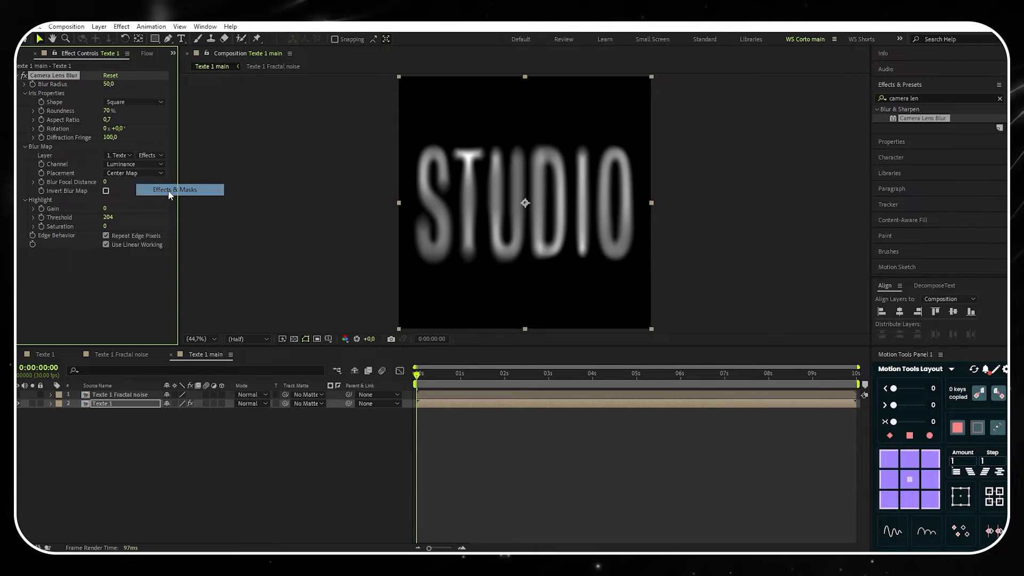
Set the Camera Lens Blur's highlight Gain to 50 and its Blur Focal Distance to 70
{"action": "left_click", "coordinate": [105, 209]}
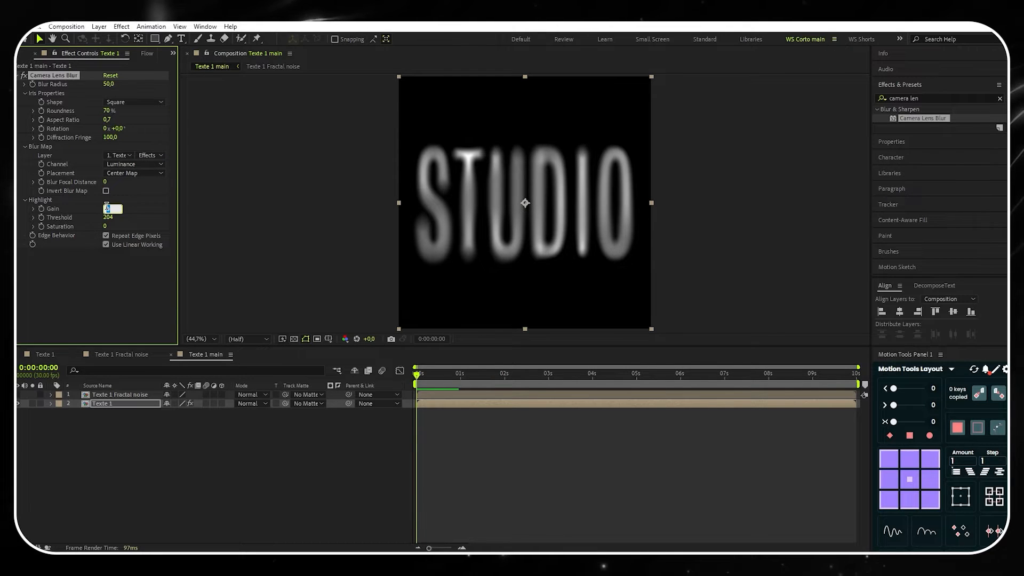
{"action": "type", "text": "50"}
{"action": "key", "text": "Return"}
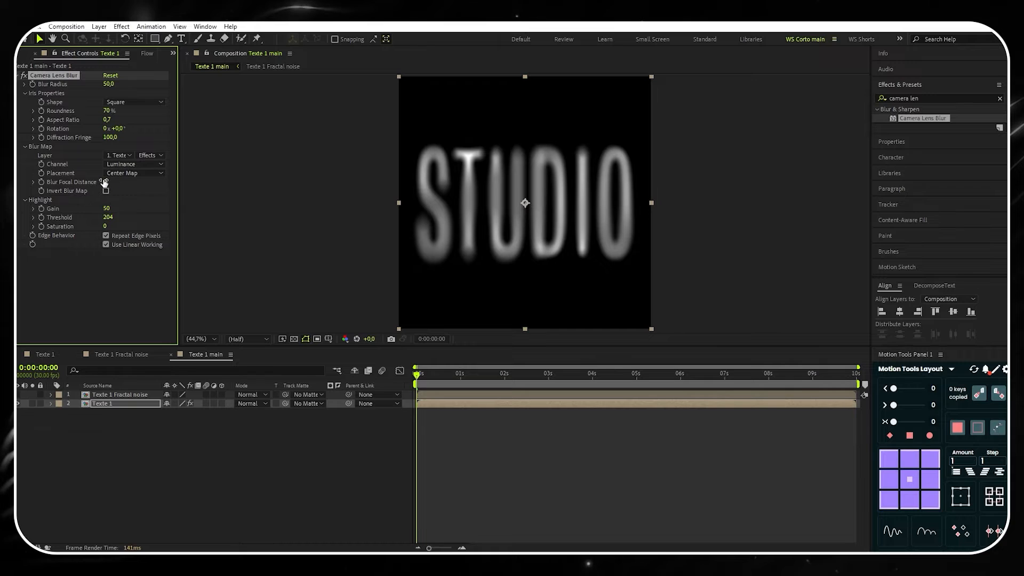
{"action": "left_click", "coordinate": [105, 182]}
{"action": "type", "text": "70"}
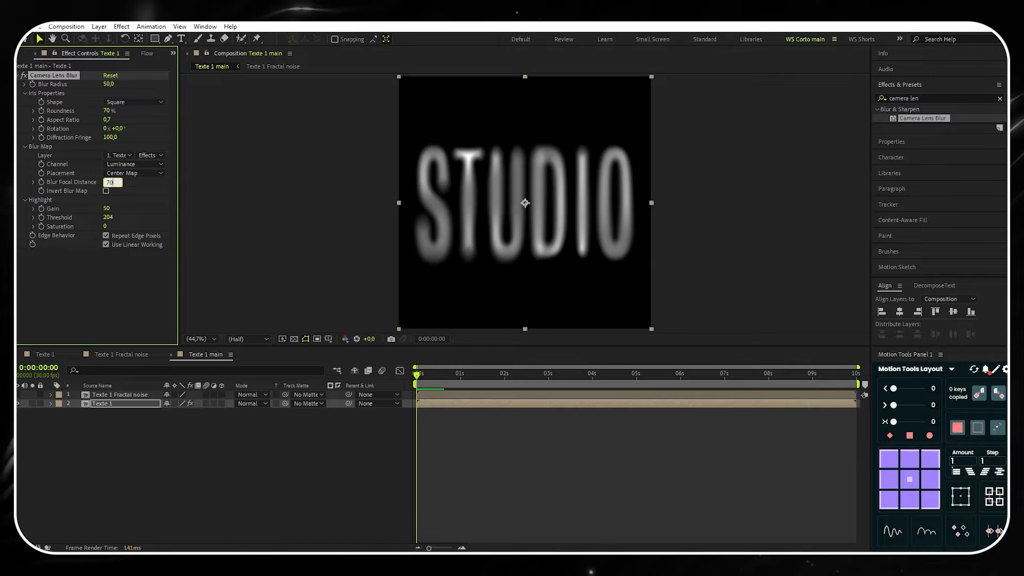
{"action": "key", "text": "Return"}
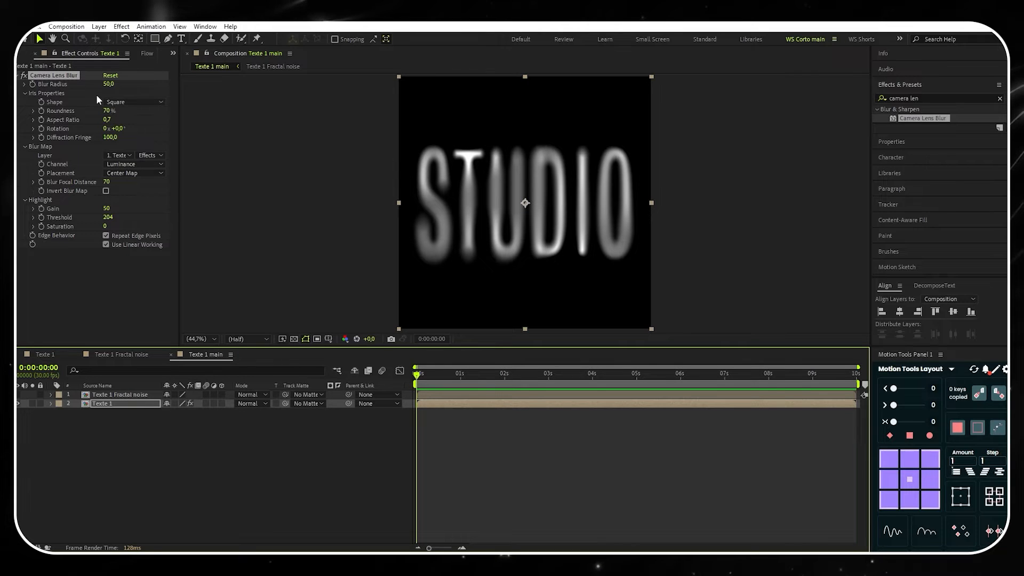
Try Camera Lens Blur Radius values of 32 and 40 on the Texte 1 layer
{"action": "left_click", "coordinate": [109, 84]}
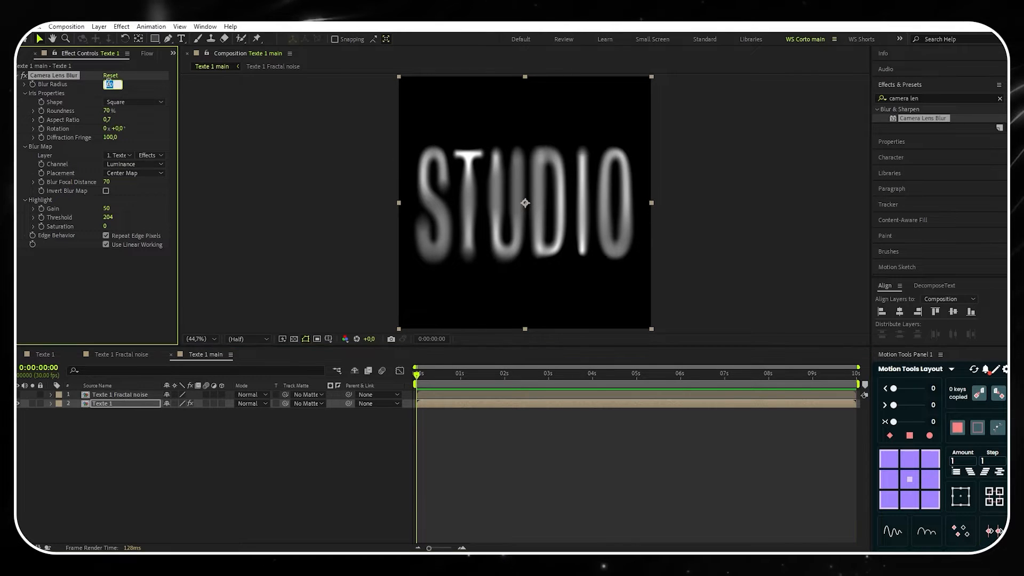
{"action": "type", "text": "30"}
{"action": "key", "text": "Return"}
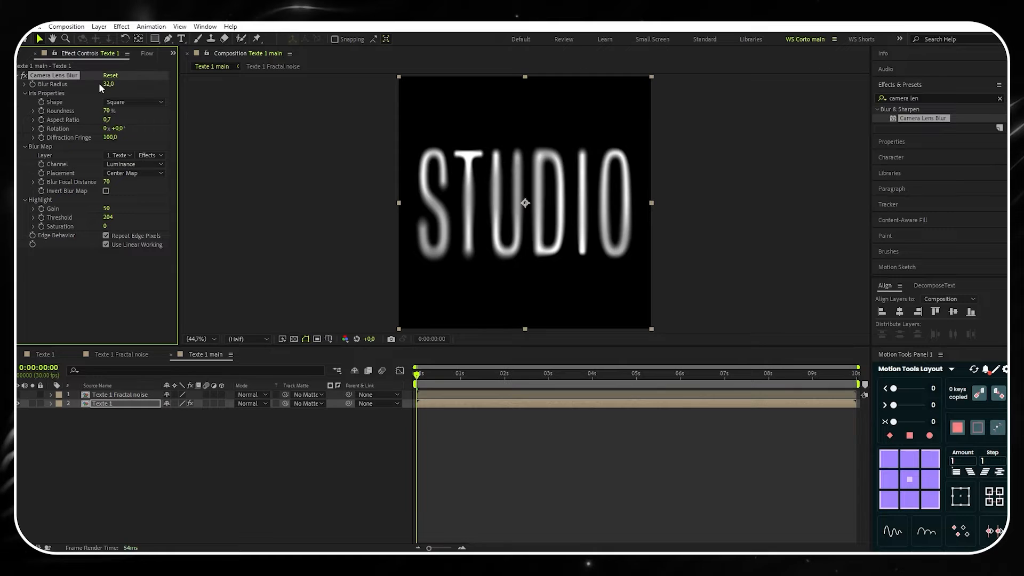
{"action": "type", "text": "40"}
{"action": "key", "text": "Return"}
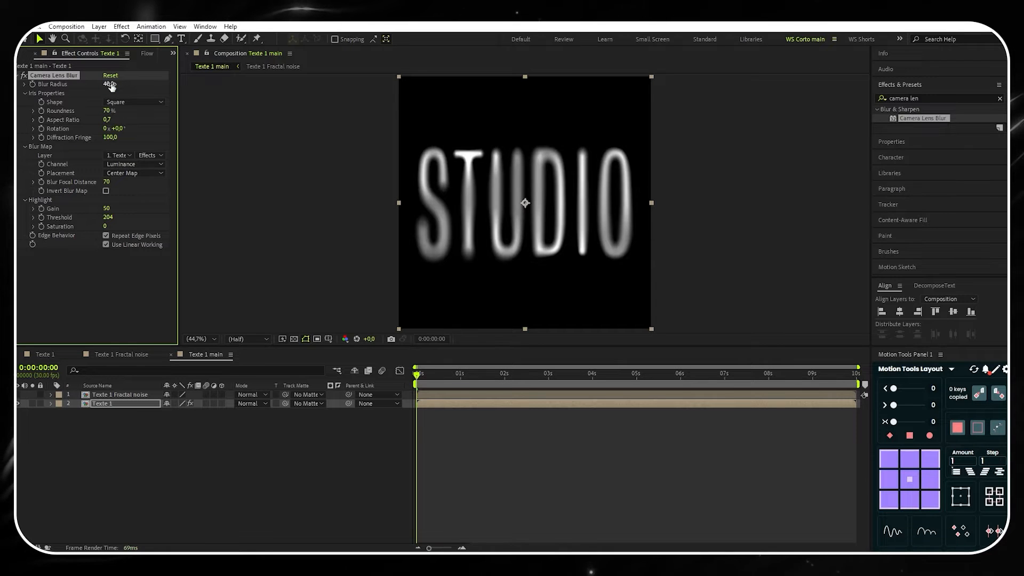
Try a Blur Focal Distance of 100, finally setting it to 120
{"action": "left_click", "coordinate": [107, 182]}
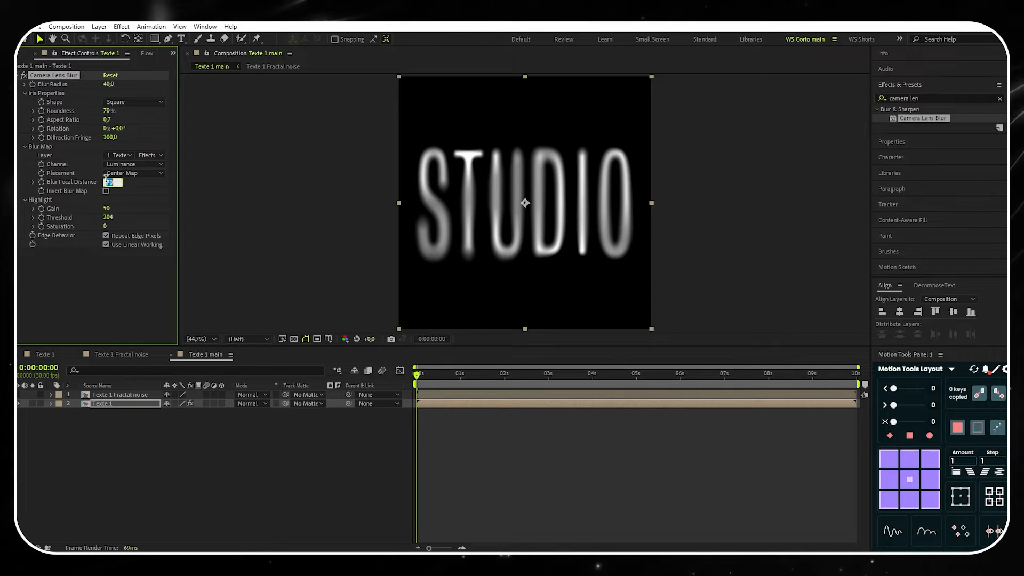
{"action": "key", "text": "Return"}
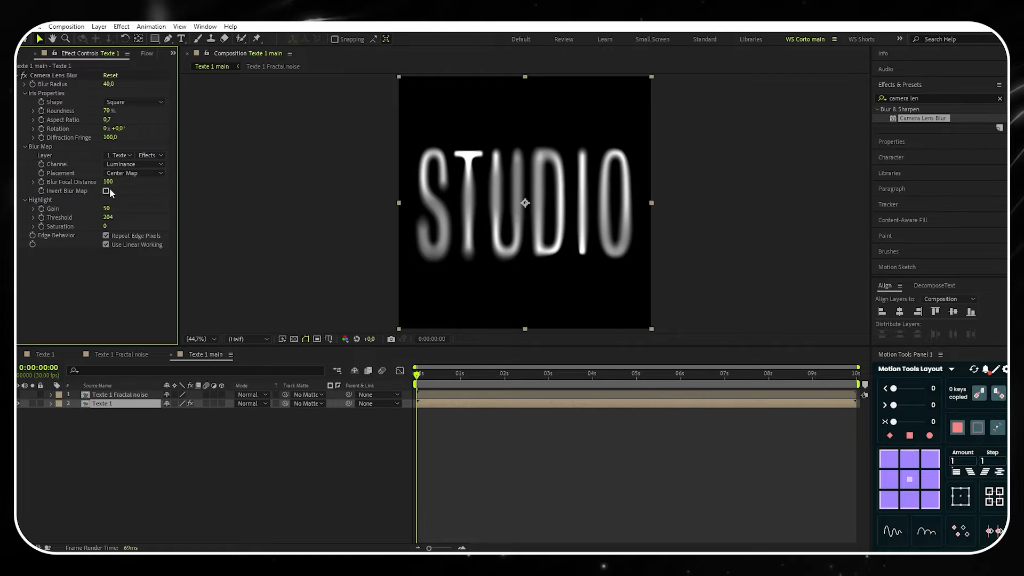
{"action": "left_click", "coordinate": [110, 181]}
{"action": "type", "text": "120"}
{"action": "key", "text": "Return"}
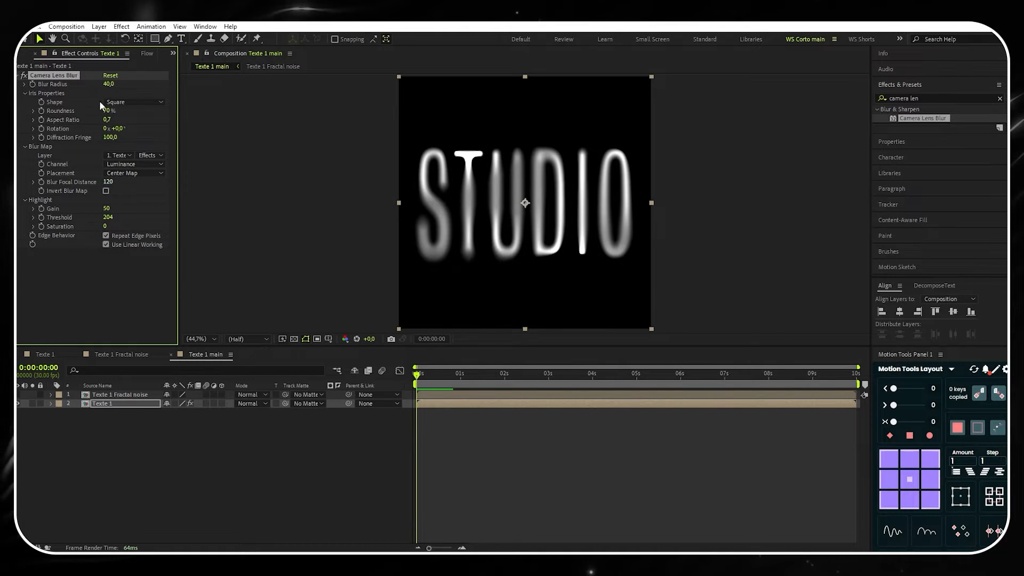
Set the Camera Lens Blur Radius to 30 and place the playhead at the start of the timeline
{"action": "left_click", "coordinate": [109, 84]}
{"action": "key", "text": "Return"}
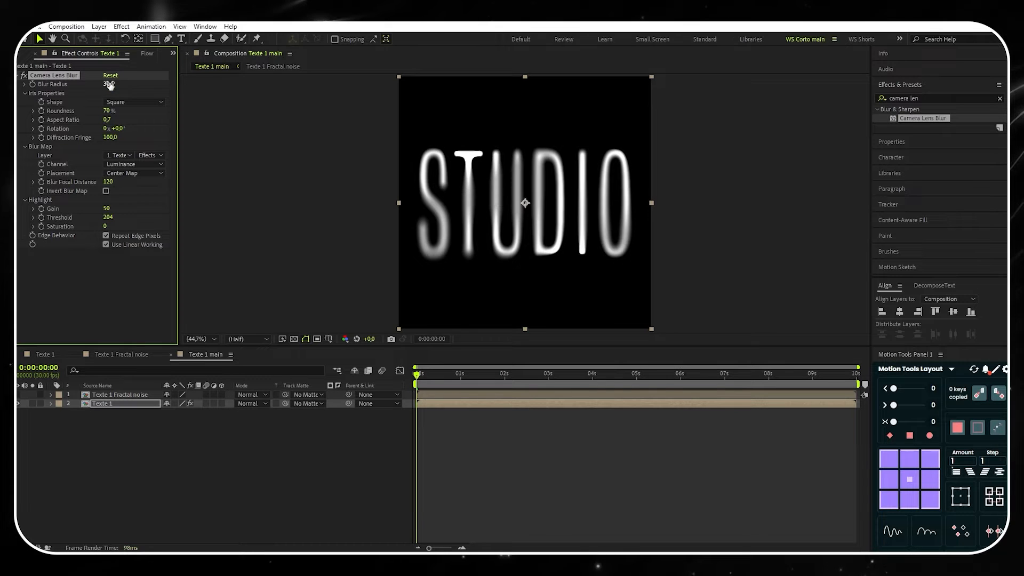
{"action": "left_click", "coordinate": [415, 380]}
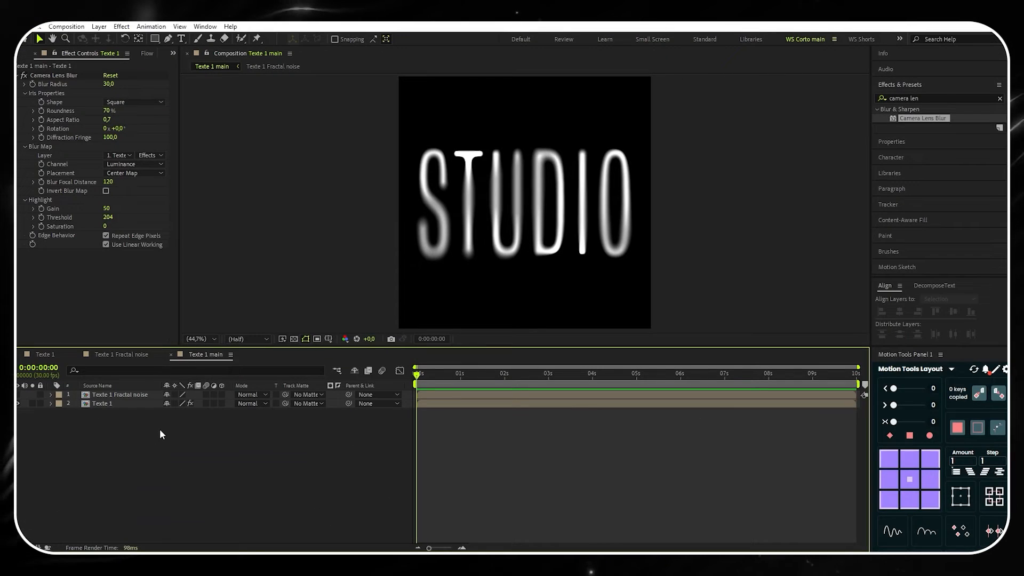
Close the Texte 1 and Texte 1 Fractal noise timelines, and create a 1080x1080, 30 fps composition named Texte 2
{"action": "left_click", "coordinate": [76, 354]}
{"action": "left_click", "coordinate": [20, 354]}
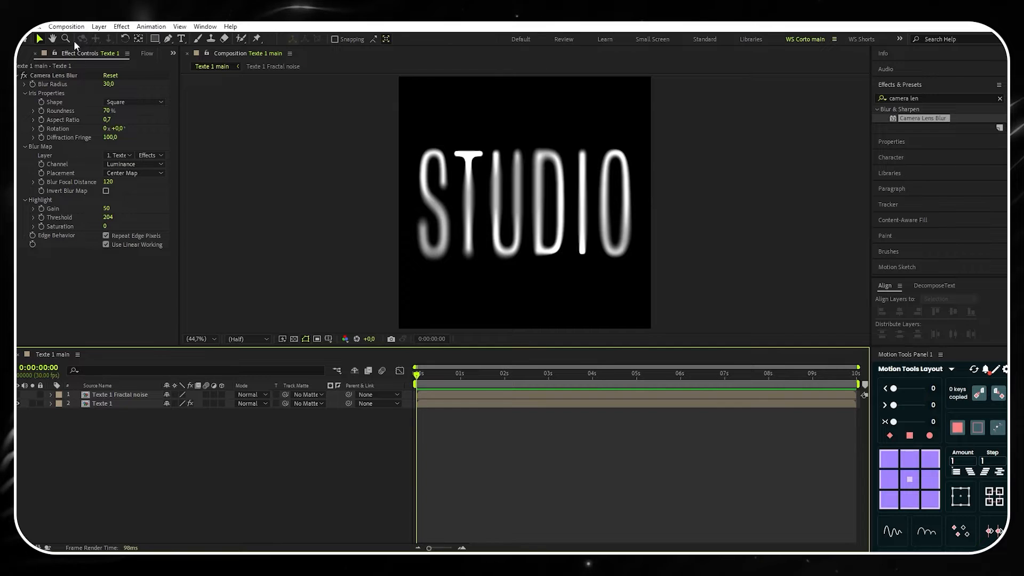
{"action": "left_click", "coordinate": [65, 28]}
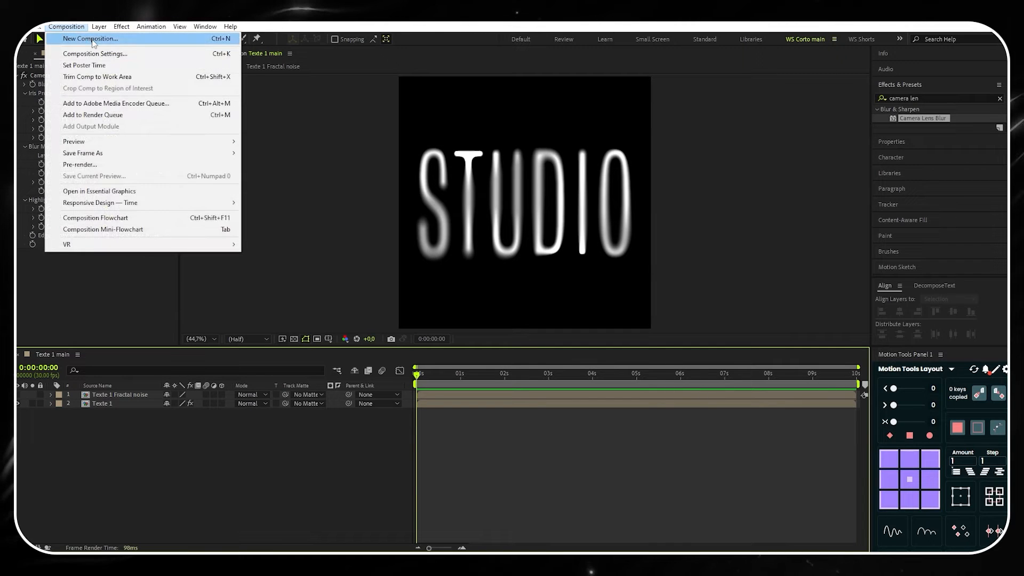
{"action": "left_click", "coordinate": [88, 39]}
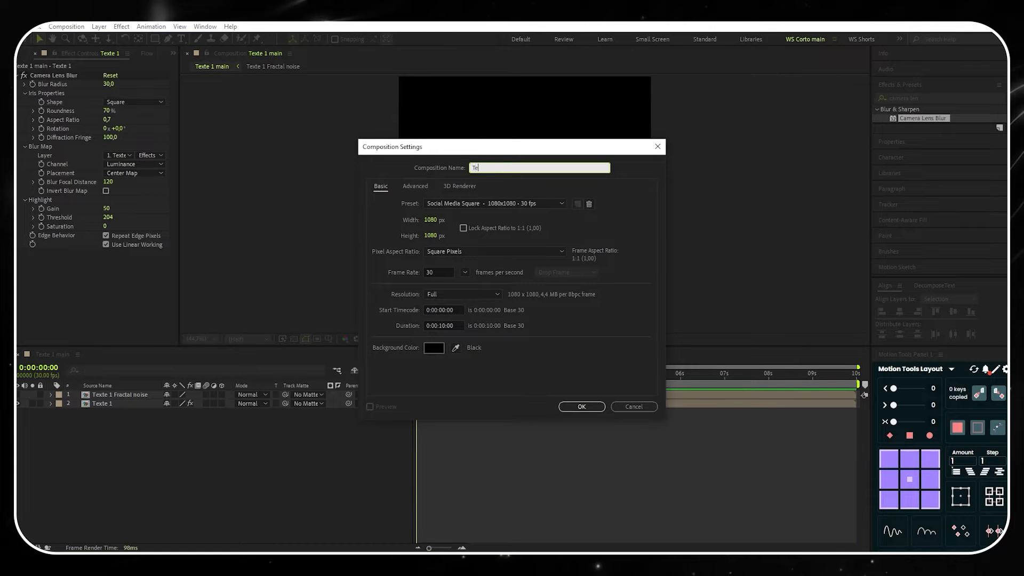
{"action": "type", "text": "Texte 2"}
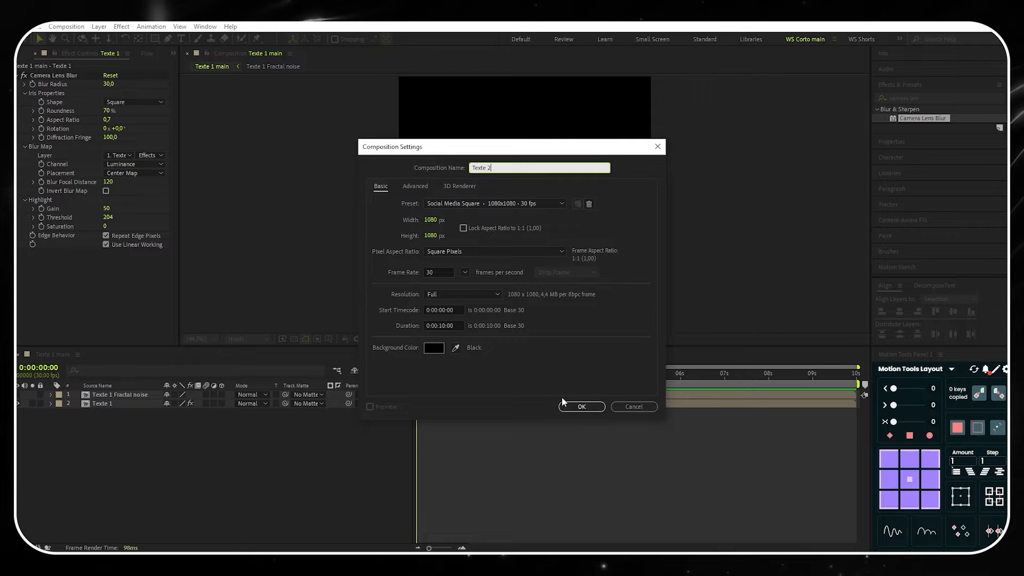
{"action": "left_click", "coordinate": [582, 406]}
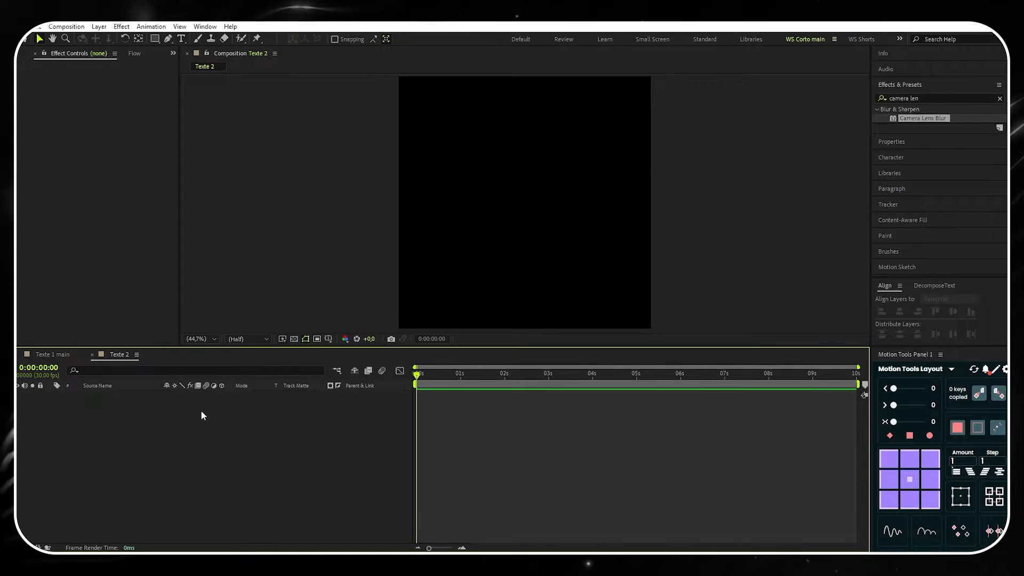
Add a black 1080x1080 px solid layer to the Texte 2 composition
{"action": "right_click", "coordinate": [200, 411]}
{"action": "mouse_move", "coordinate": [264, 417]}
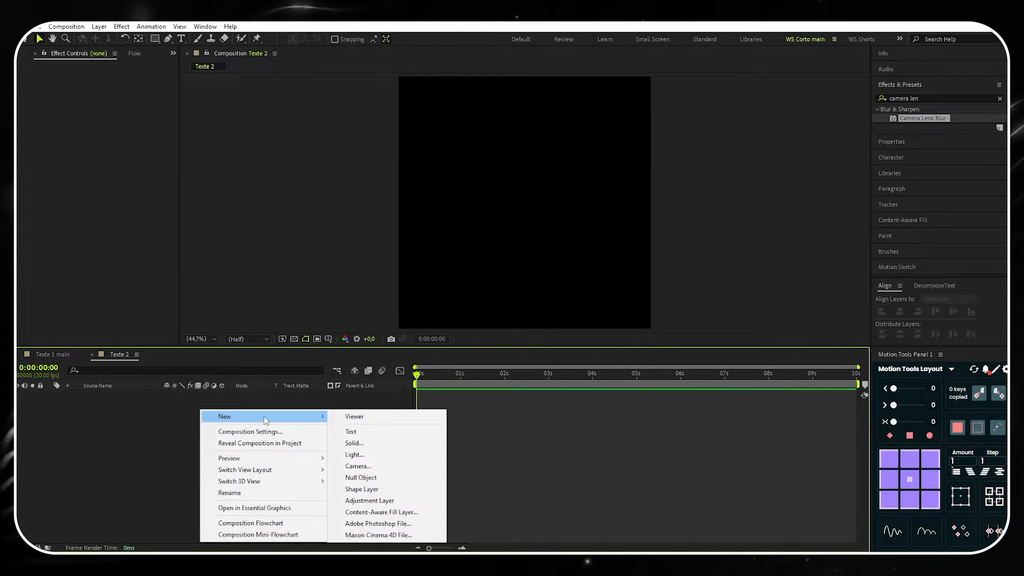
{"action": "left_click", "coordinate": [356, 443]}
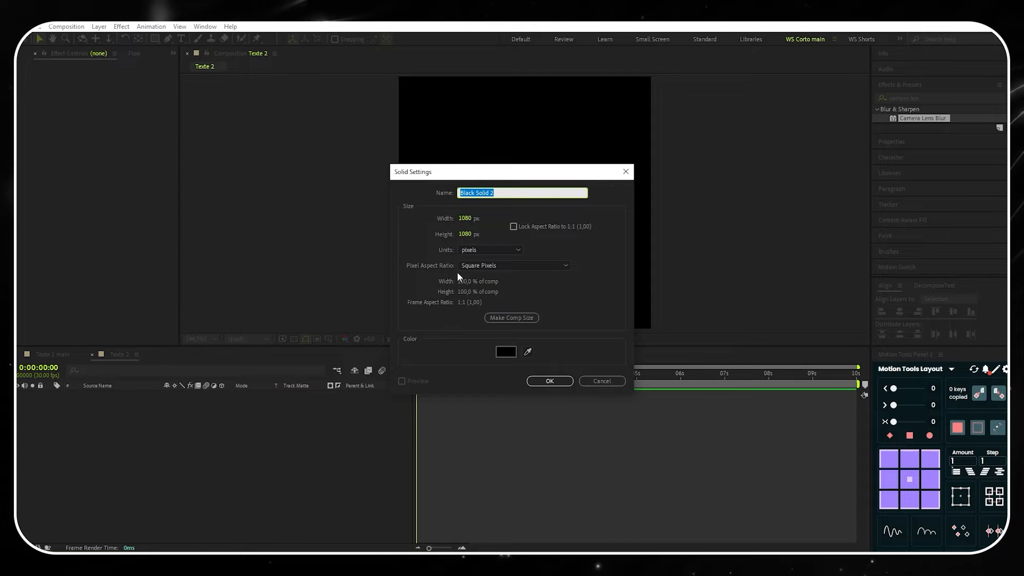
{"action": "left_click", "coordinate": [548, 381]}
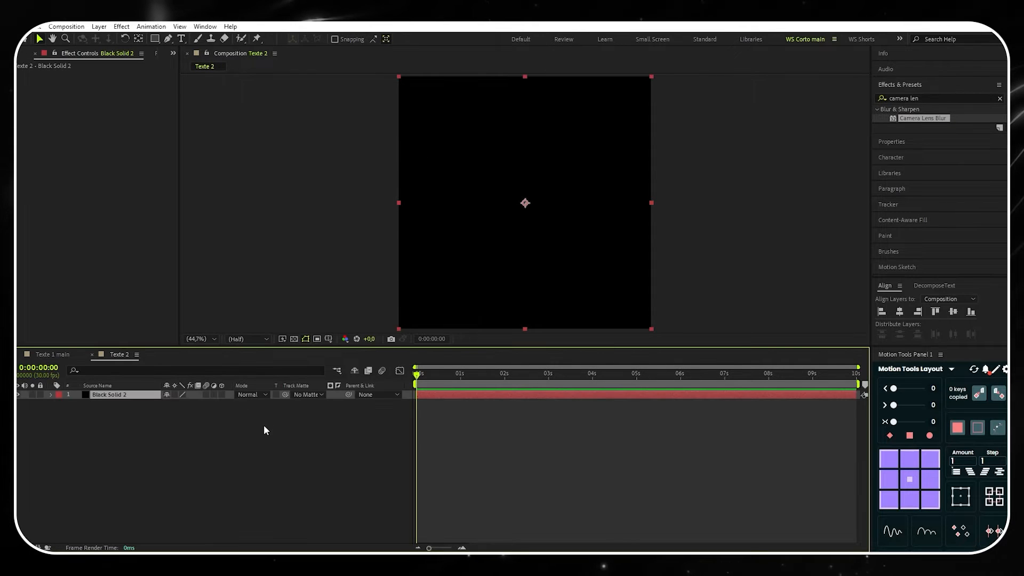
Find the Fractal Noise effect and apply it to the black solid
{"action": "left_click", "coordinate": [999, 98]}
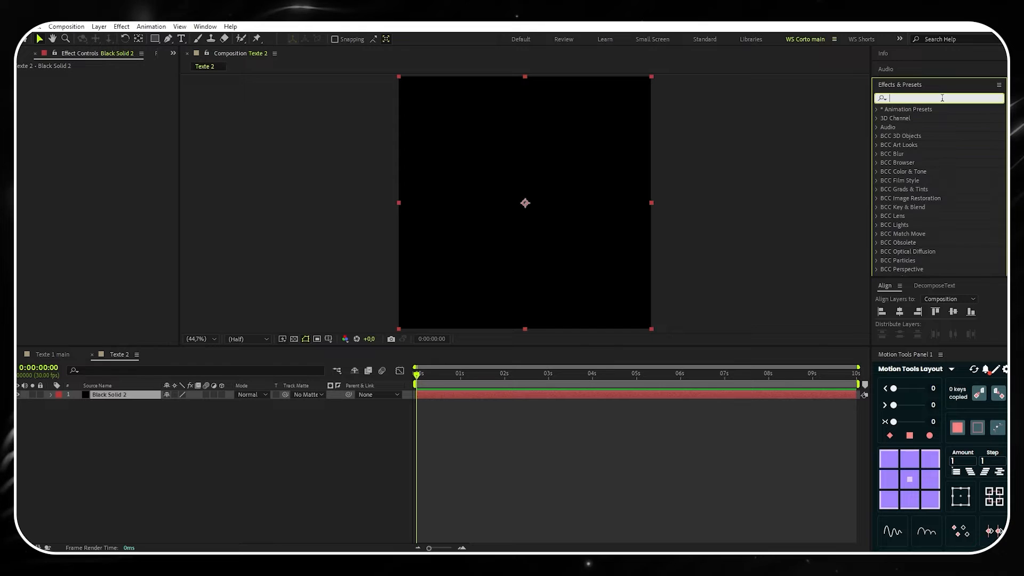
{"action": "type", "text": "fractal"}
{"action": "left_click_drag", "start_coordinate": [926, 171], "coordinate": [137, 393]}
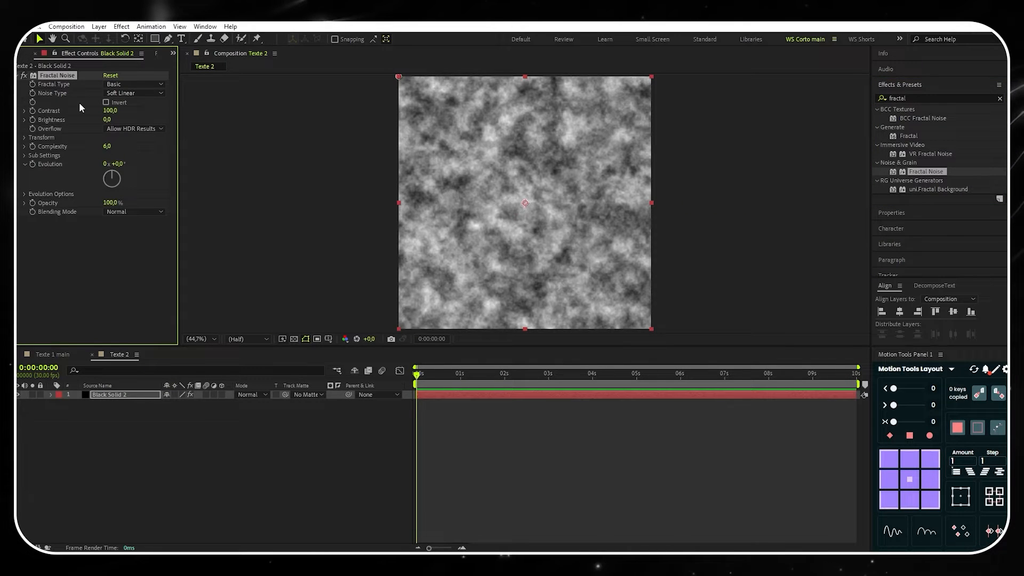
Set the Fractal Noise's Noise Type to Spline and Contrast to 250, with Invert enabled
{"action": "left_click", "coordinate": [109, 93]}
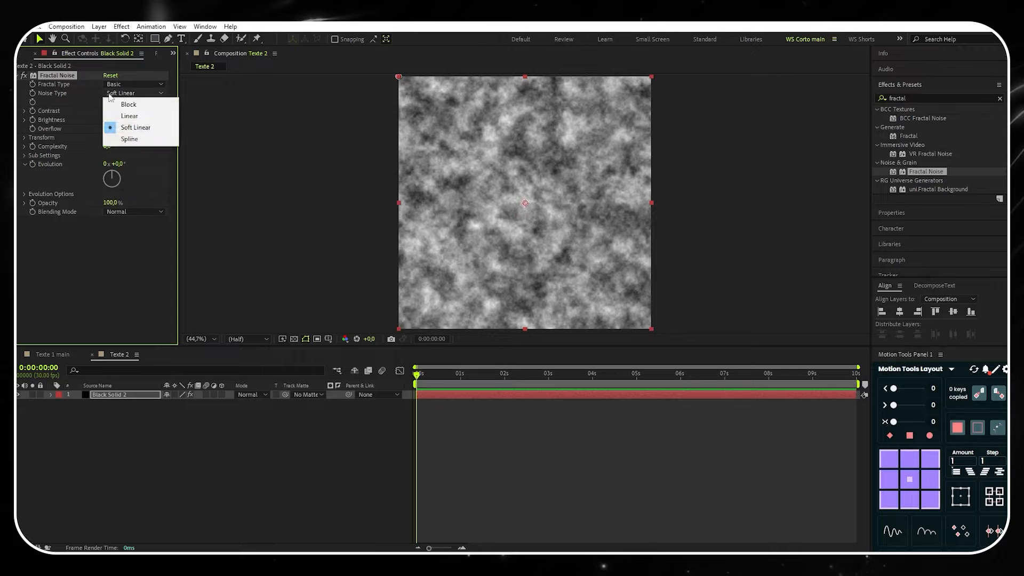
{"action": "left_click", "coordinate": [129, 138]}
{"action": "left_click", "coordinate": [112, 111]}
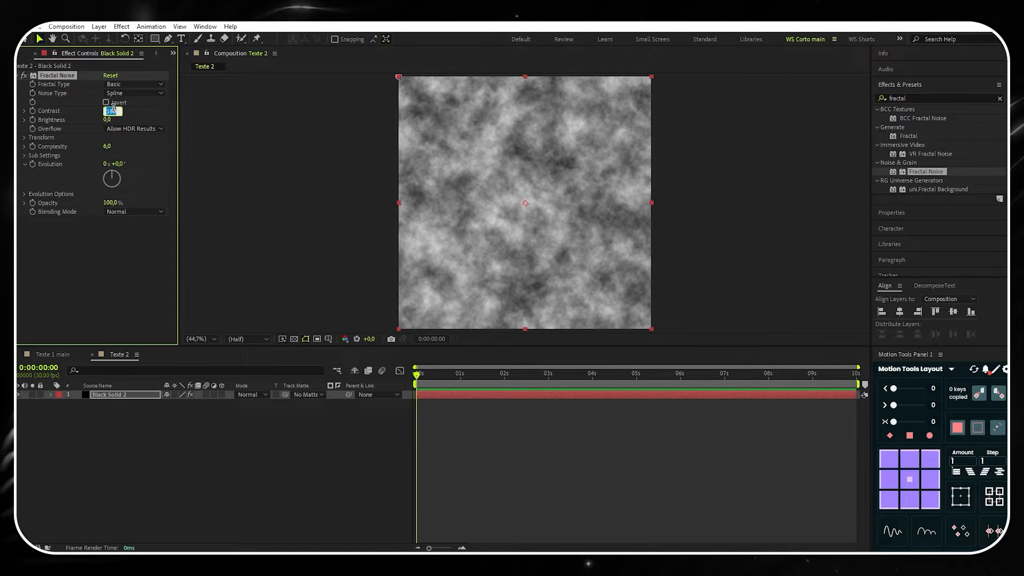
{"action": "type", "text": "250"}
{"action": "key", "text": "Return"}
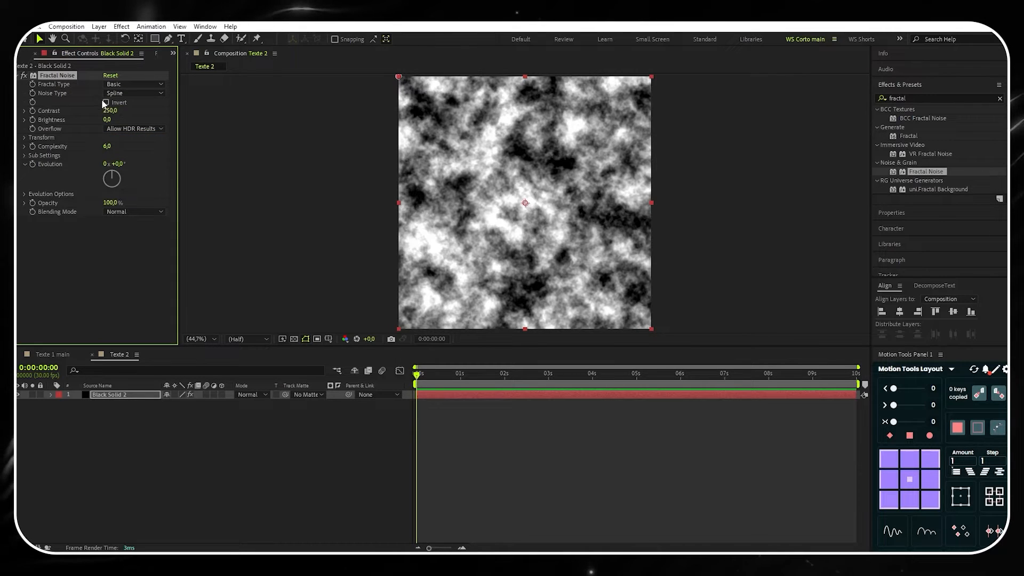
{"action": "left_click", "coordinate": [105, 102]}
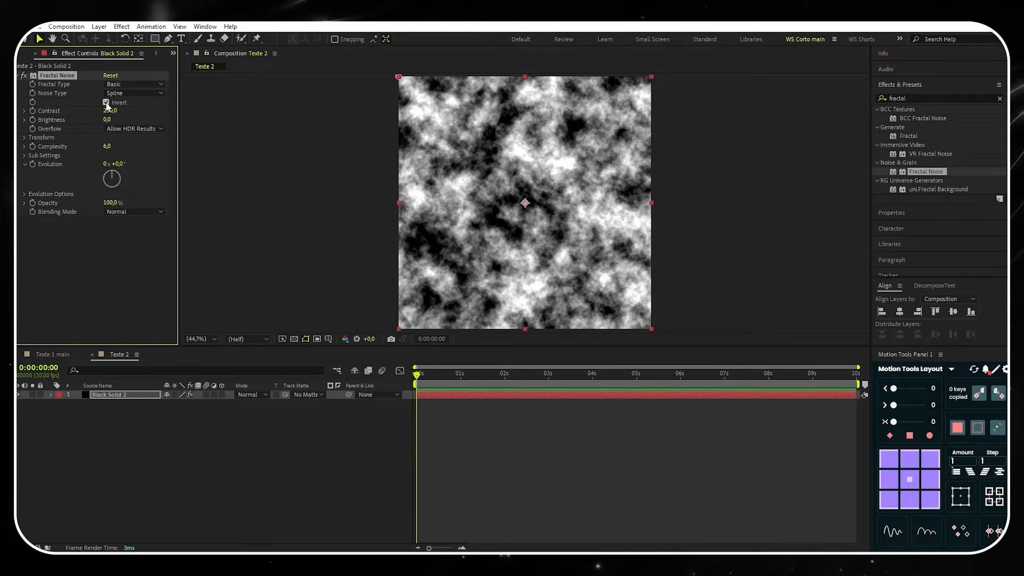
Set the Fractal Noise's Transform Scale to 450 and its Complexity to 5
{"action": "left_click", "coordinate": [24, 137]}
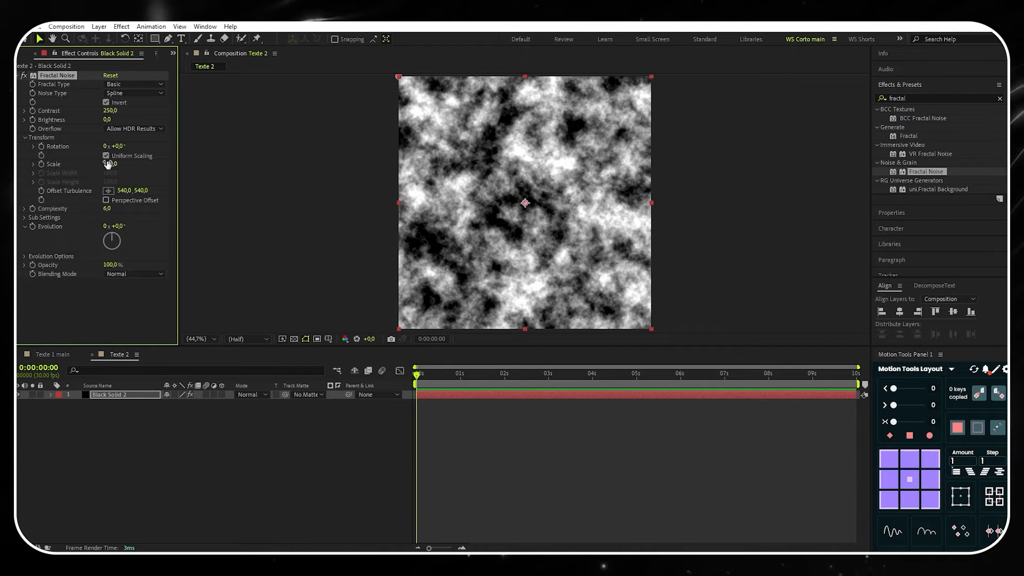
{"action": "left_click_drag", "start_coordinate": [107, 164], "coordinate": [166, 164]}
{"action": "left_click", "coordinate": [112, 164]}
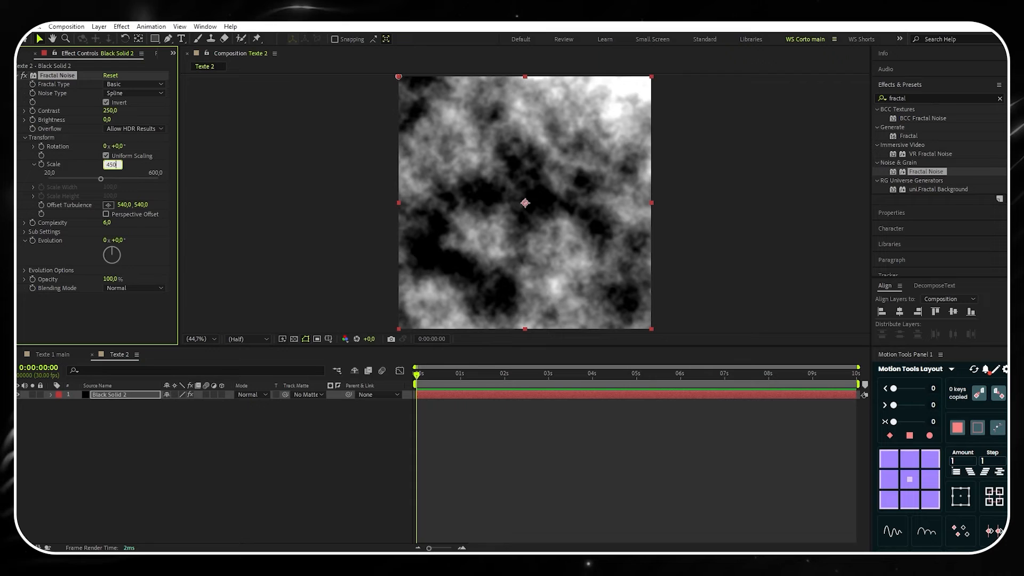
{"action": "key", "text": "Return"}
{"action": "left_click", "coordinate": [107, 223]}
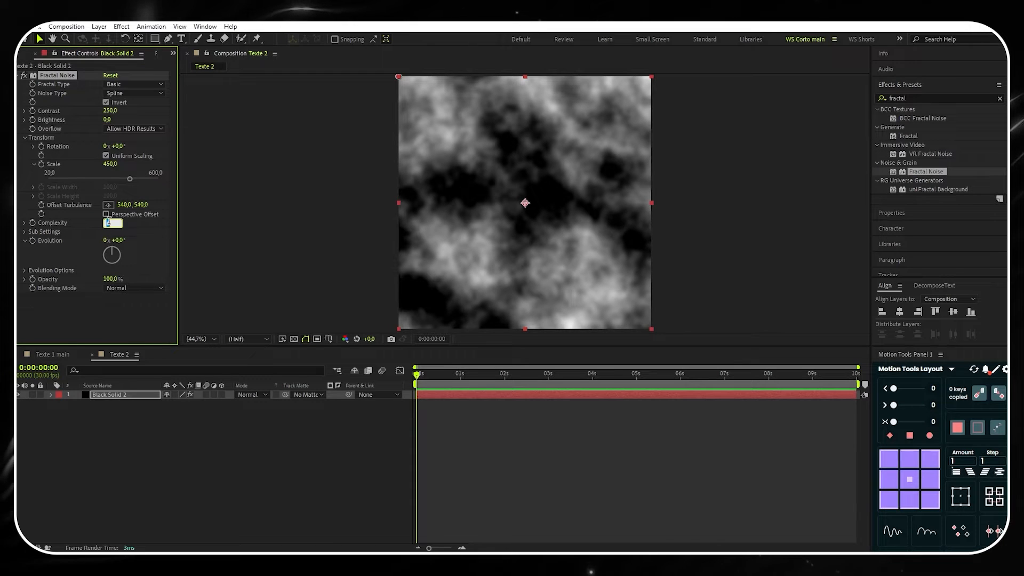
{"action": "key", "text": "Return"}
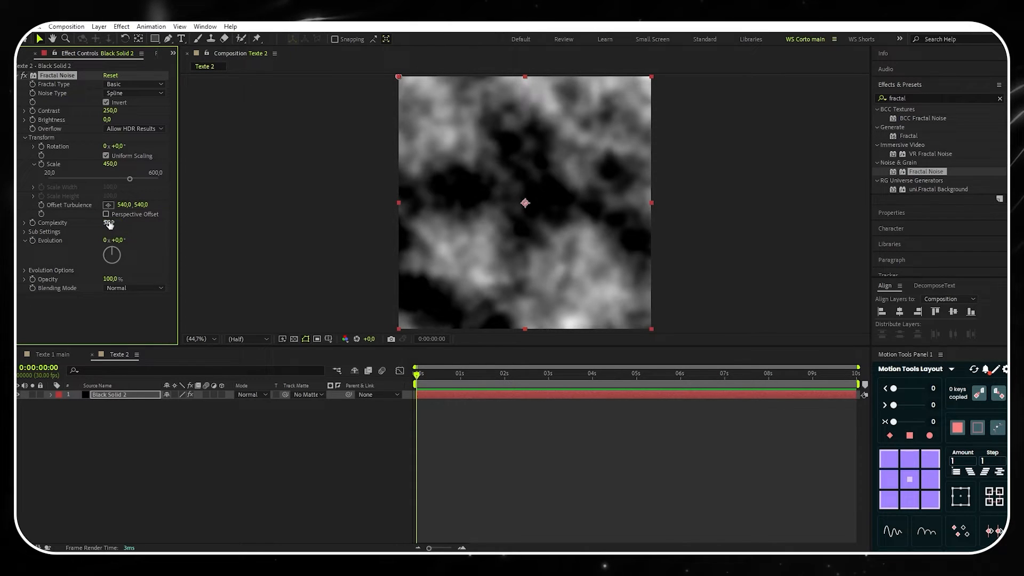
Give the Fractal Noise's Evolution the expression time*100 and preview the animated noise
{"action": "left_click", "coordinate": [32, 241], "text": "alt"}
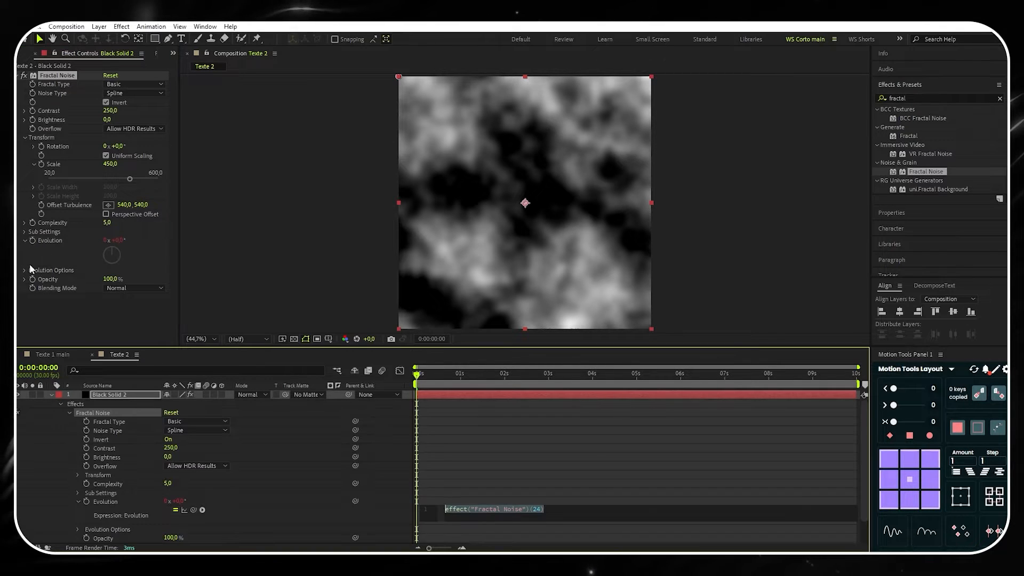
{"action": "key", "text": "BackSpace"}
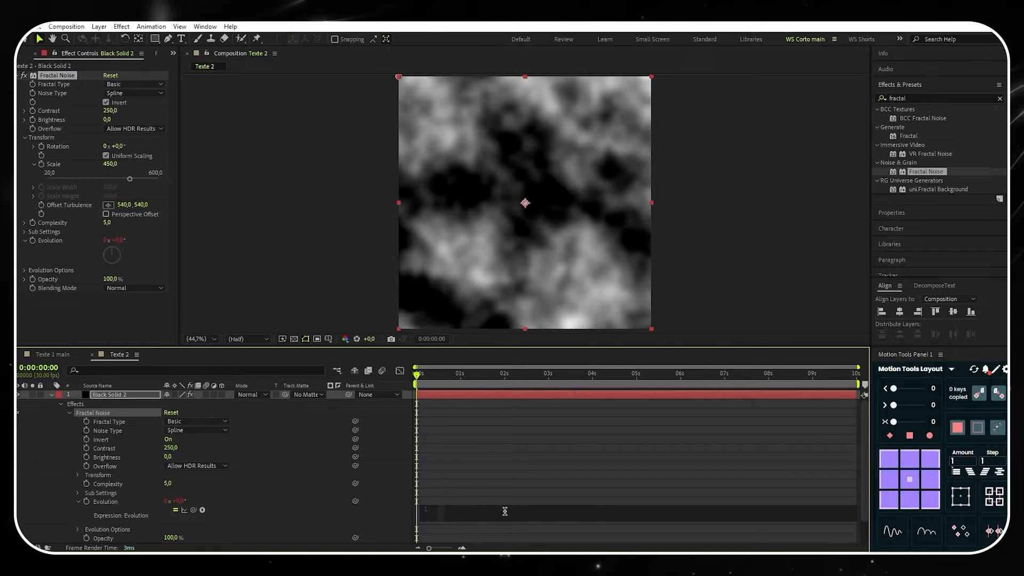
{"action": "type", "text": "time*1"}
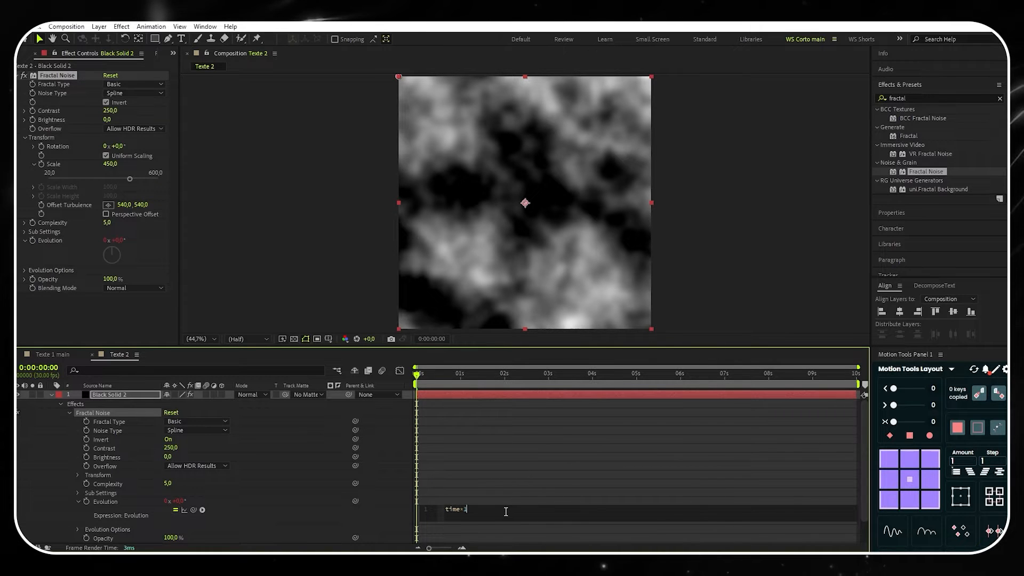
{"action": "type", "text": "00"}
{"action": "left_click", "coordinate": [389, 519]}
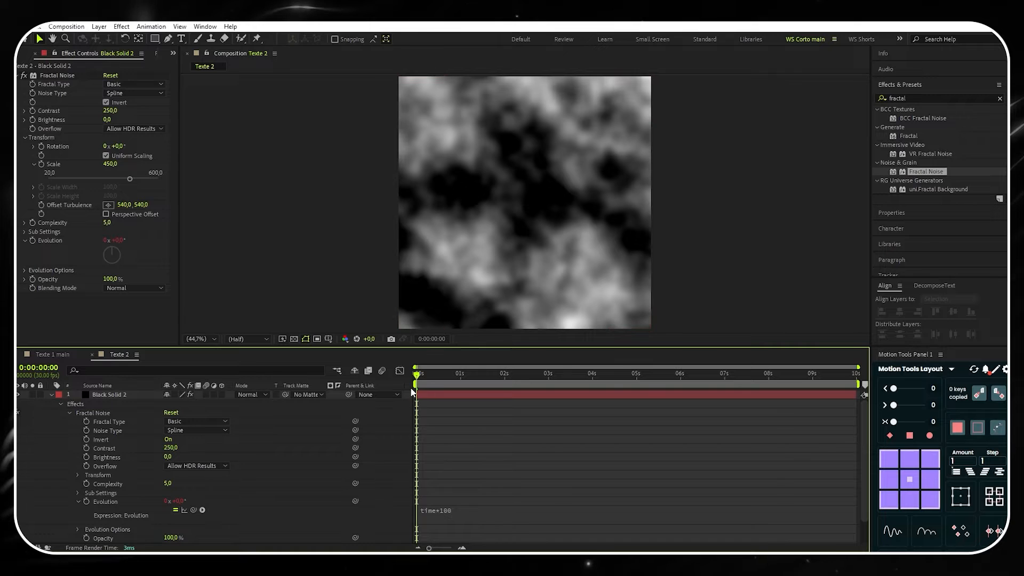
{"action": "key", "text": "space"}
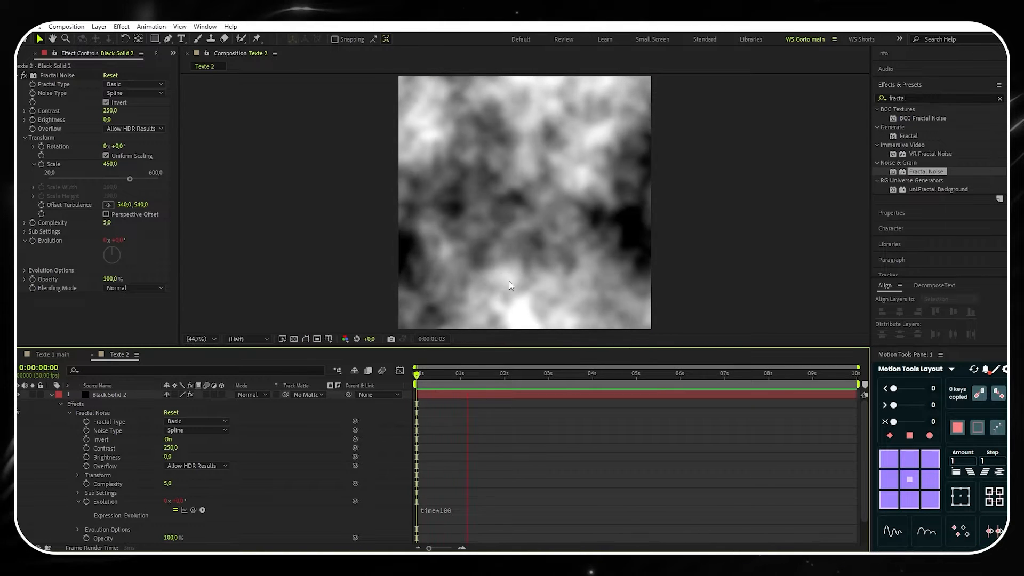
{"action": "key", "text": "space"}
Create a 1080x1080, 30 fps composition named Texte 2 main
{"action": "left_click", "coordinate": [66, 26]}
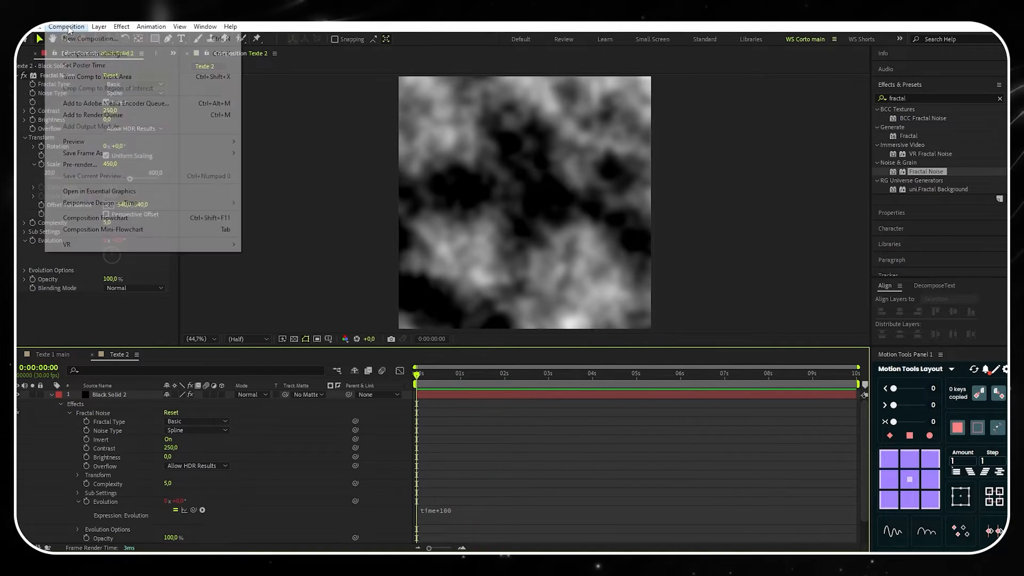
{"action": "left_click", "coordinate": [78, 41]}
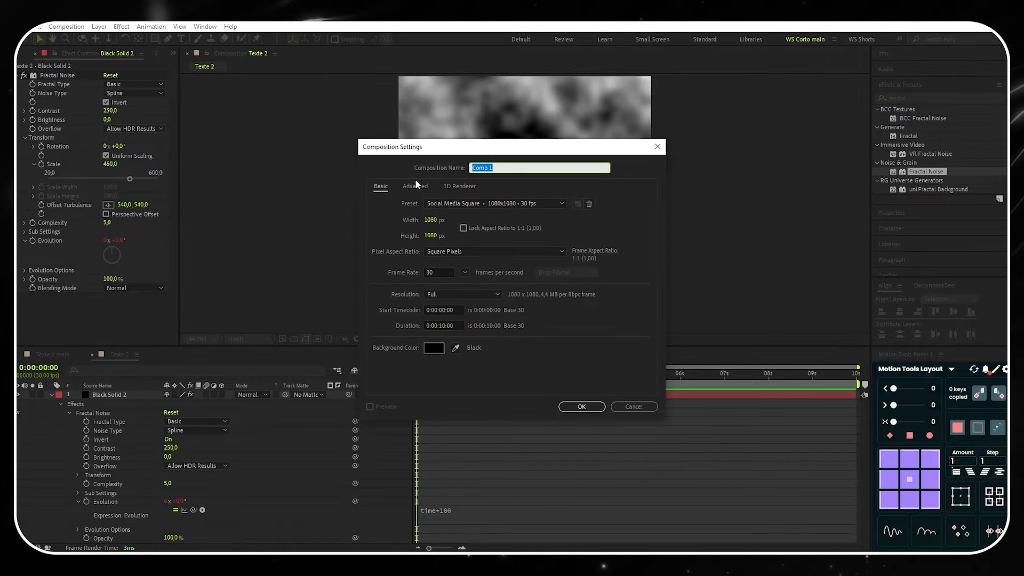
{"action": "type", "text": "Tex"}
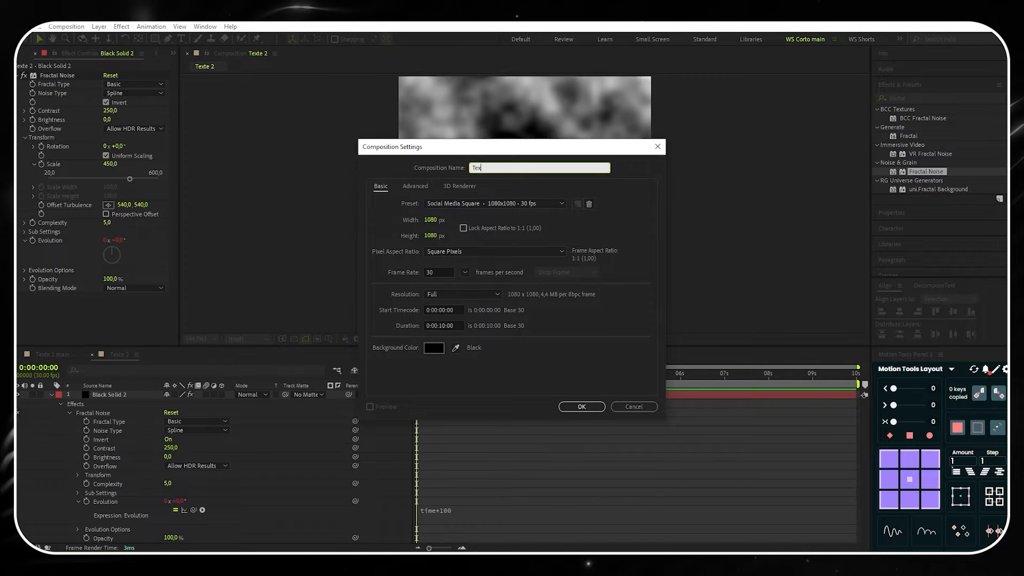
{"action": "type", "text": "te 2 main"}
{"action": "left_click", "coordinate": [581, 406]}
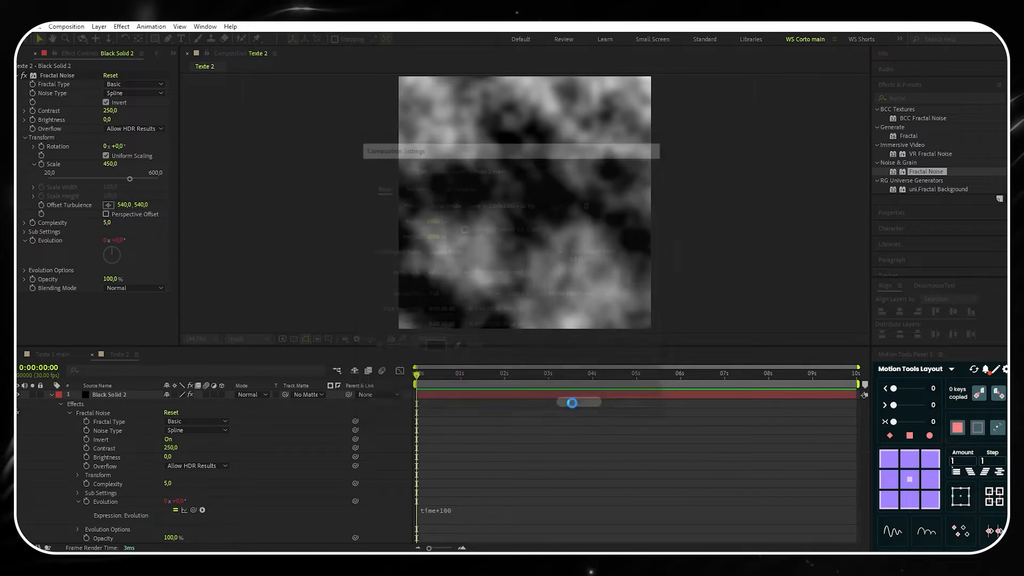
Place the Texte 2 composition from the project as a layer in Texte 2 main
{"action": "left_click", "coordinate": [173, 54]}
{"action": "left_click", "coordinate": [183, 69]}
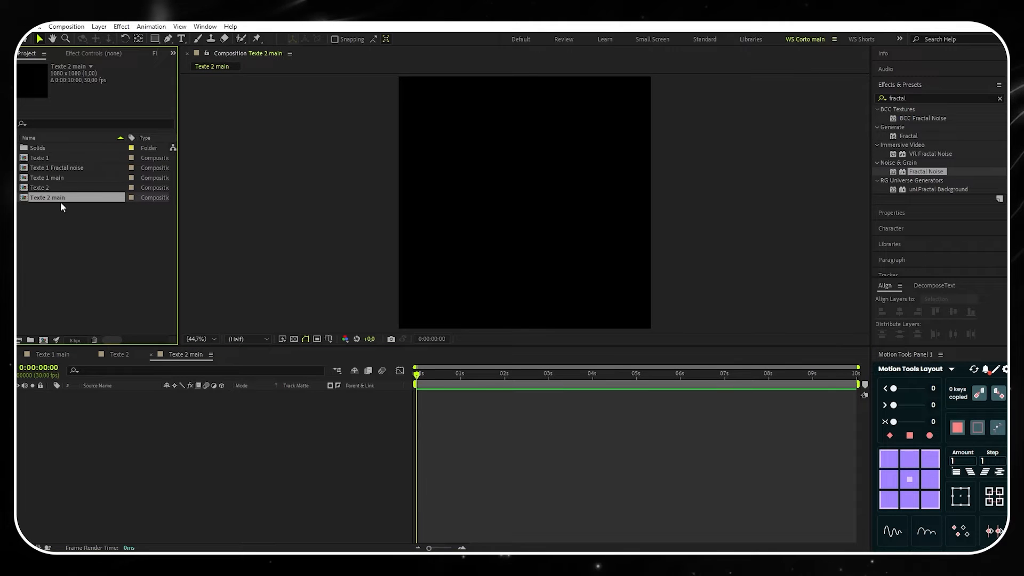
{"action": "left_click_drag", "start_coordinate": [56, 188], "coordinate": [92, 415]}
Rename the Texte 2 composition in the project as Texte 2 Fractal noise
{"action": "right_click", "coordinate": [55, 187]}
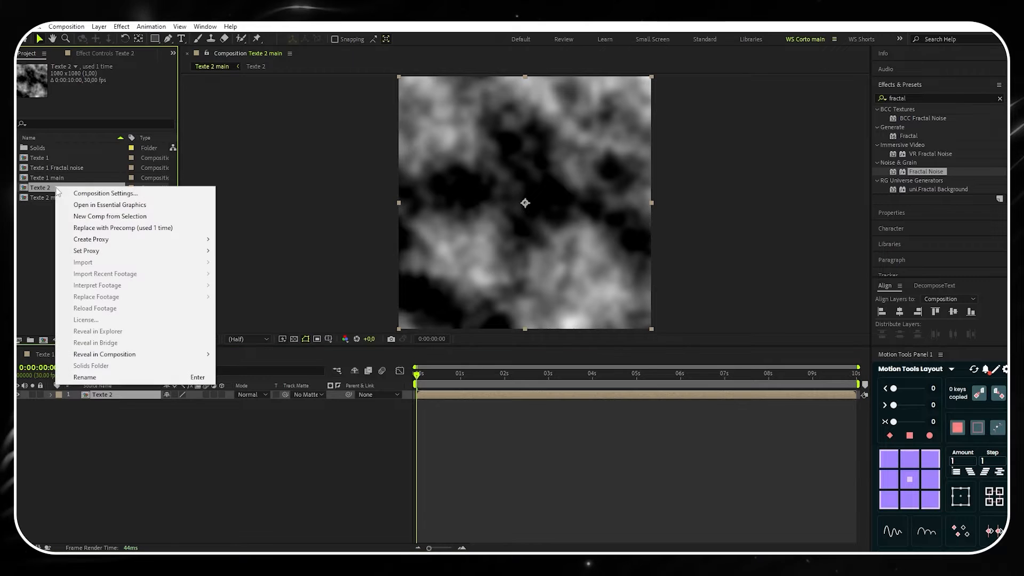
{"action": "left_click", "coordinate": [85, 377]}
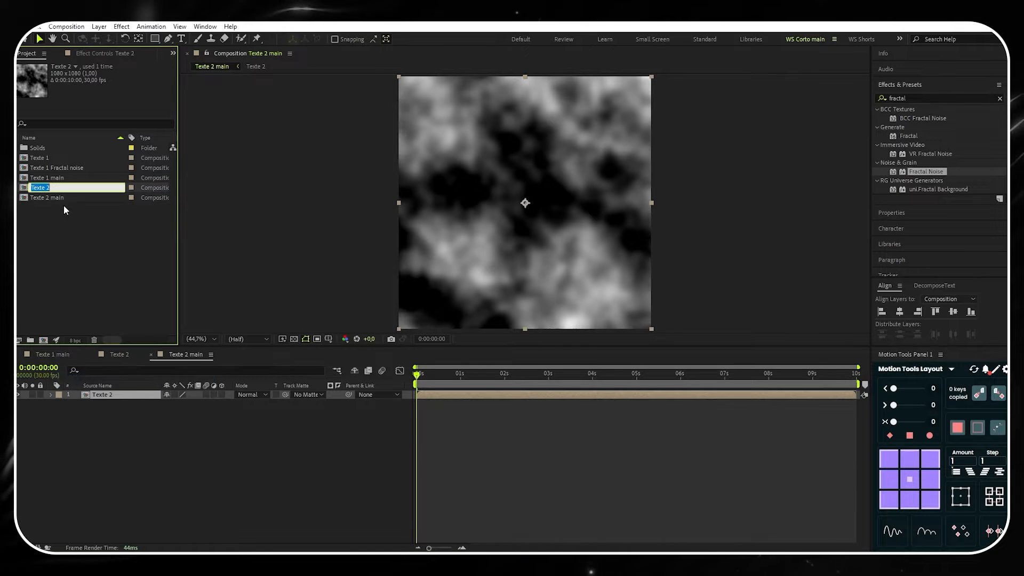
{"action": "type", "text": "Fract"}
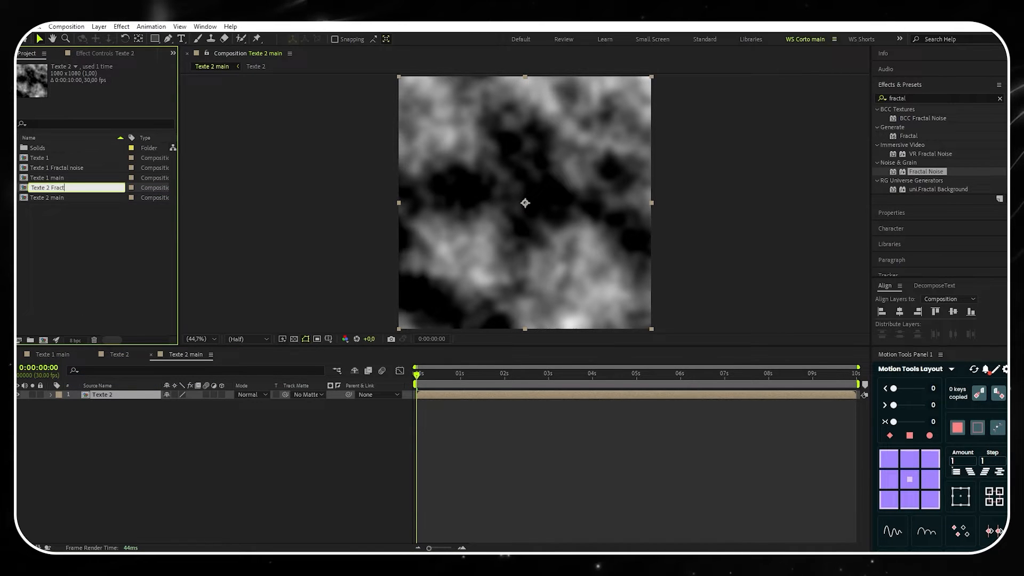
{"action": "type", "text": "al noise"}
{"action": "key", "text": "Return"}
{"action": "left_click", "coordinate": [139, 420]}
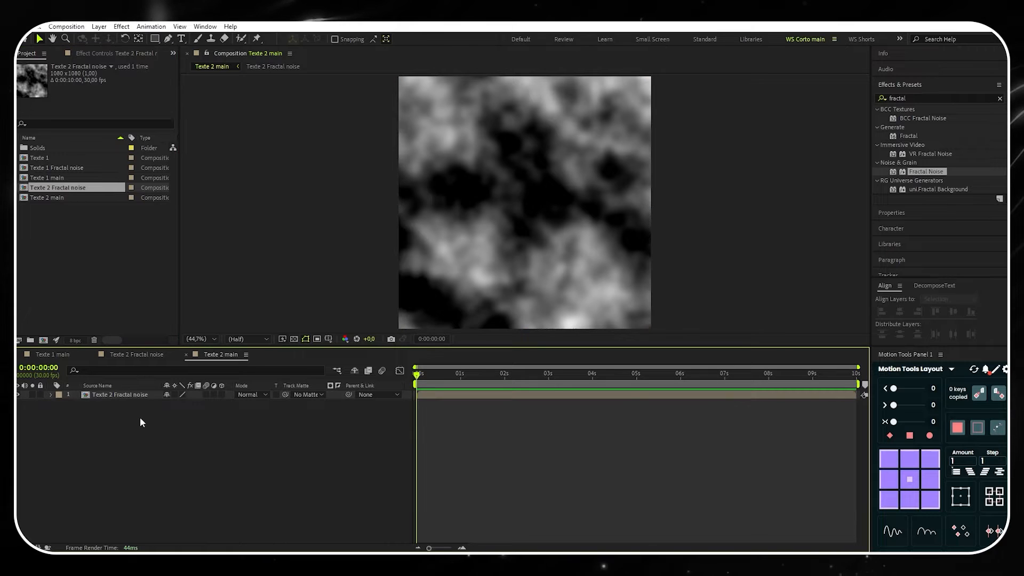
Add an adjustment layer to Texte 2 main and name it Slider control
{"action": "right_click", "coordinate": [139, 417]}
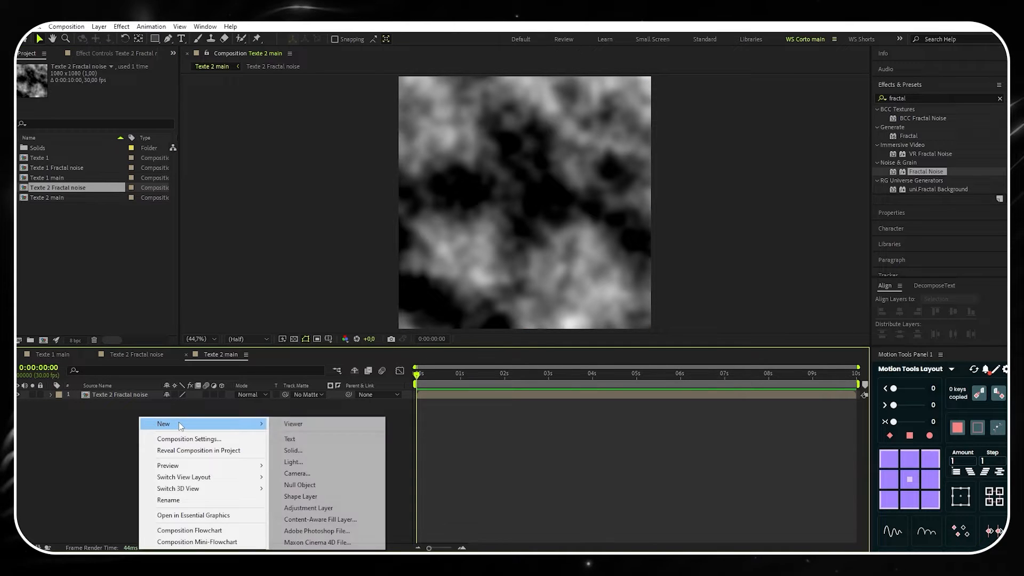
{"action": "mouse_move", "coordinate": [224, 423]}
{"action": "left_click", "coordinate": [308, 508]}
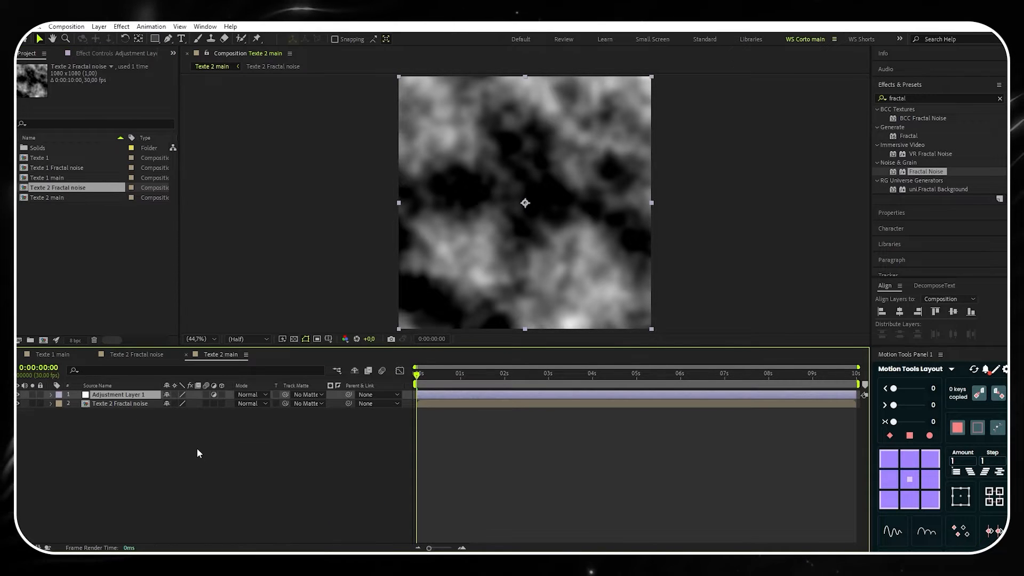
{"action": "right_click", "coordinate": [126, 397]}
{"action": "left_click", "coordinate": [154, 365]}
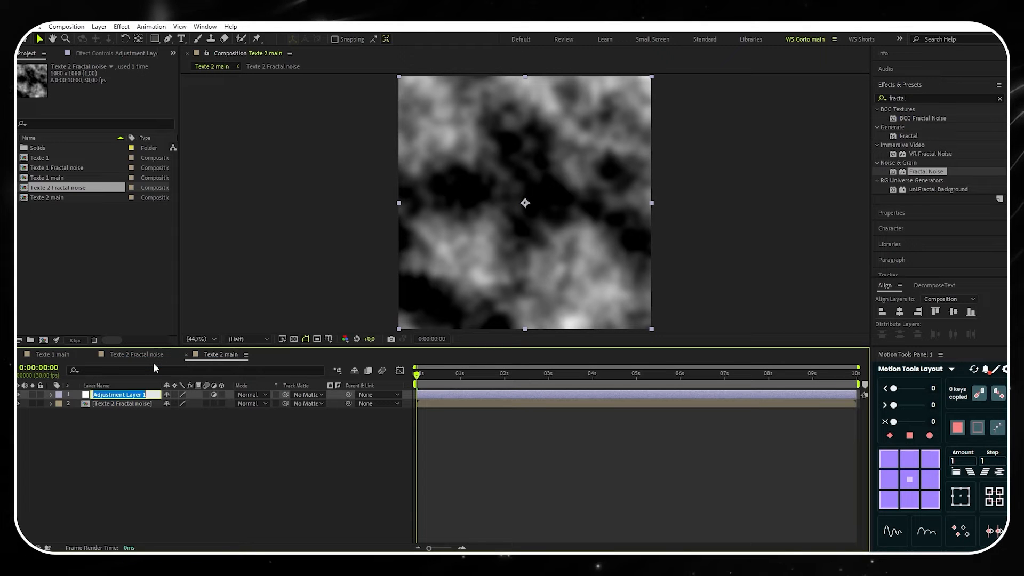
{"action": "type", "text": "Sl"}
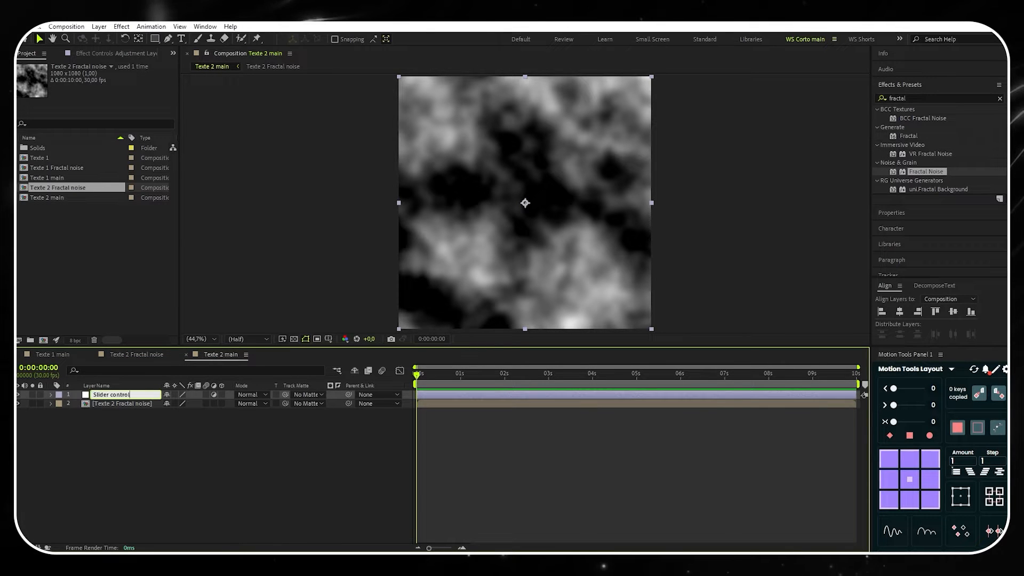
{"action": "type", "text": "ider control"}
{"action": "key", "text": "Return"}
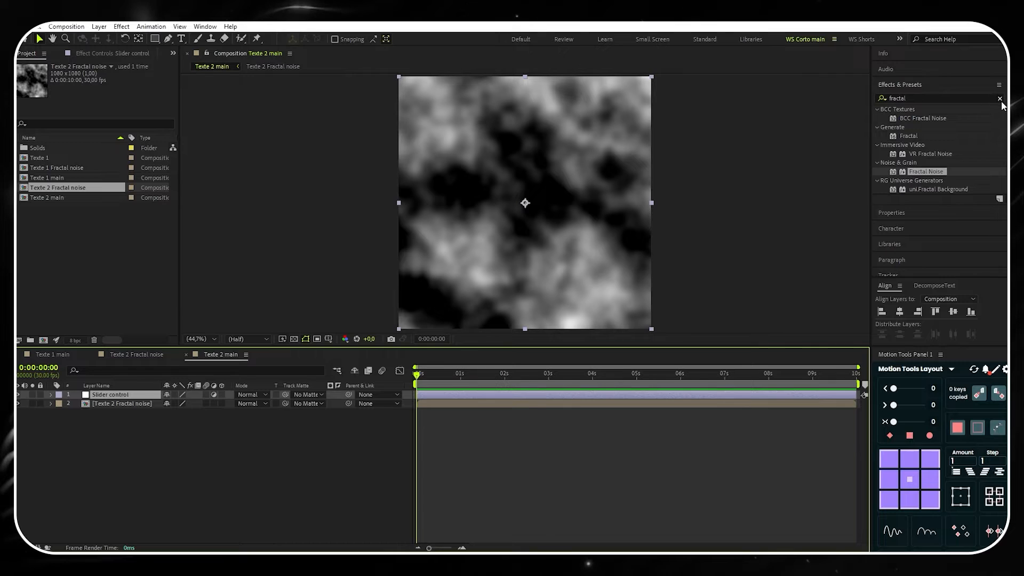
Find the Slider Control effect and apply it to the Slider control adjustment layer
{"action": "left_click", "coordinate": [938, 100]}
{"action": "key", "text": "BackSpace"}
{"action": "type", "text": "slider"}
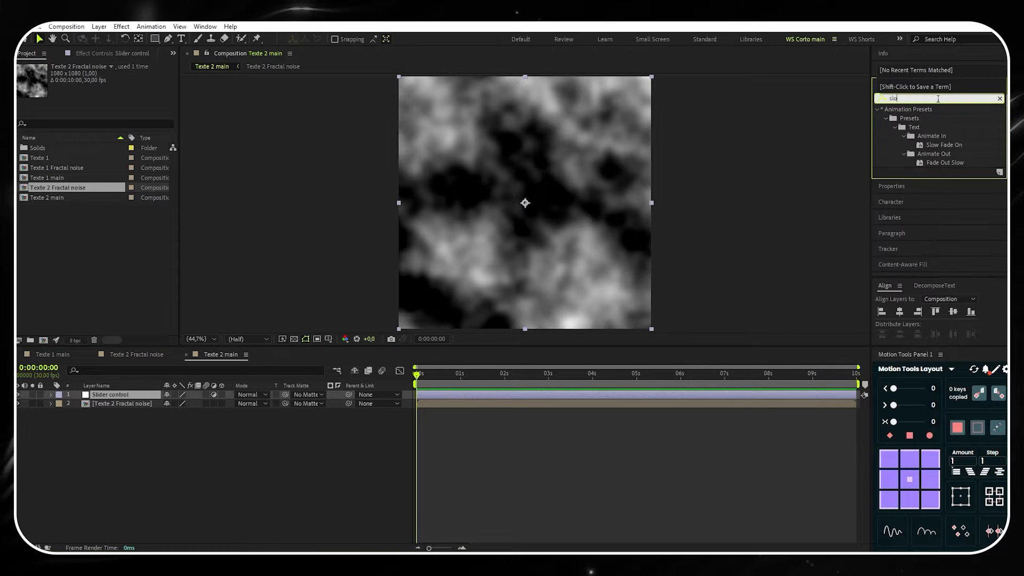
{"action": "left_click_drag", "start_coordinate": [918, 118], "coordinate": [133, 396]}
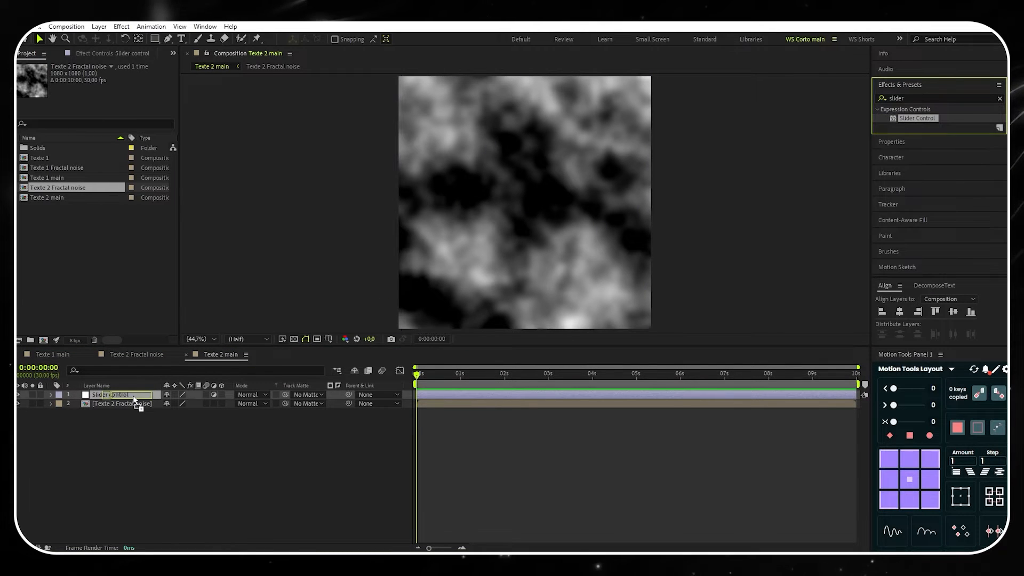
{"action": "left_click", "coordinate": [143, 384]}
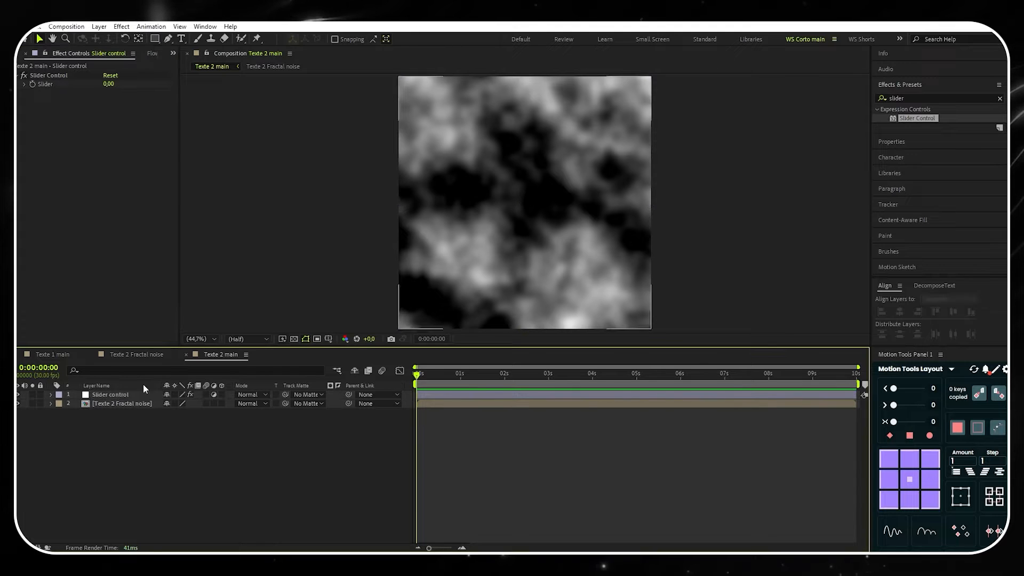
Draw a small white circle with no stroke as a new shape layer in the composition's upper-left area
{"action": "mouse_move", "coordinate": [155, 39]}
{"action": "left_mouse_down"}
{"action": "mouse_move", "coordinate": [193, 39]}
{"action": "mouse_move", "coordinate": [206, 60]}
{"action": "mouse_move", "coordinate": [197, 61]}
{"action": "left_mouse_up"}
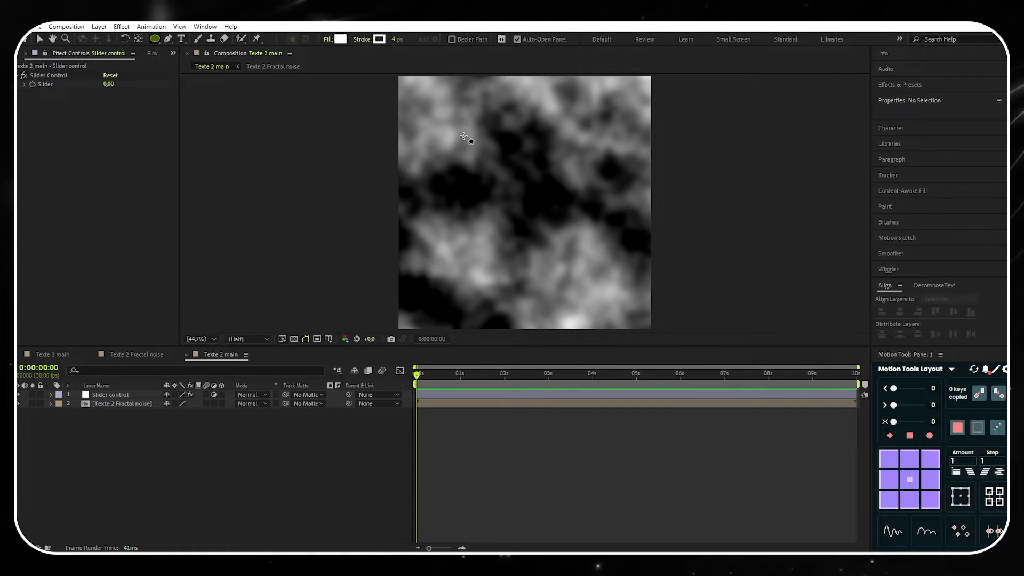
{"action": "left_click_drag", "start_coordinate": [462, 134], "coordinate": [489, 161]}
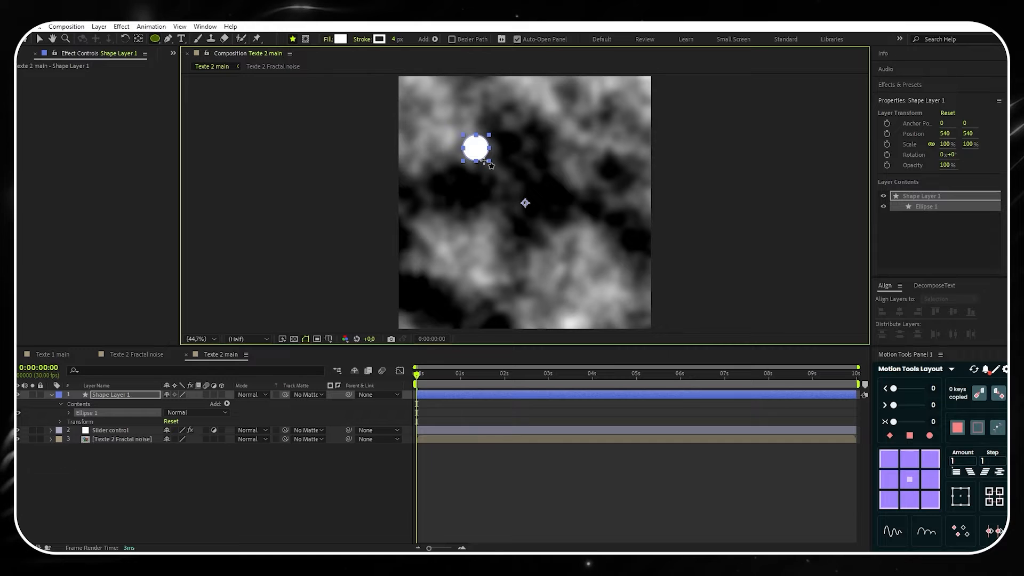
{"action": "left_click", "coordinate": [362, 39]}
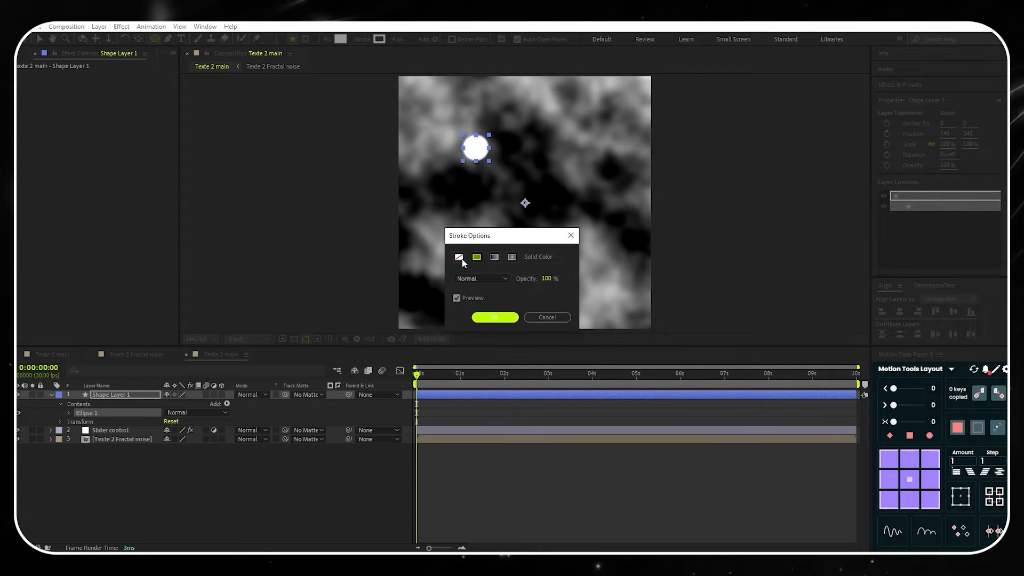
{"action": "left_click", "coordinate": [459, 256]}
{"action": "left_click", "coordinate": [486, 316]}
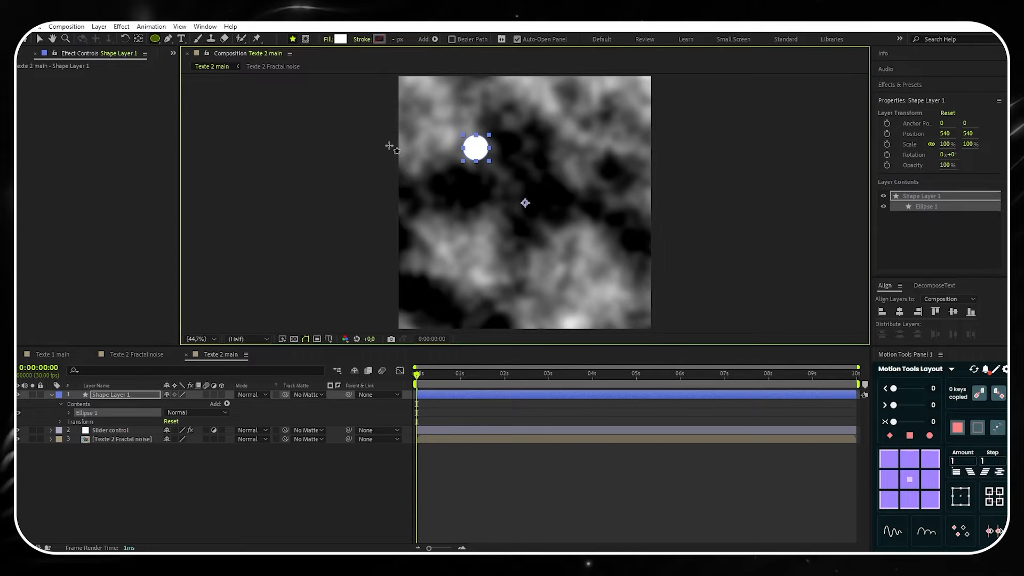
Centre the shape layer's anchor point on the circle and return to the Selection tool
{"action": "left_click", "coordinate": [913, 482]}
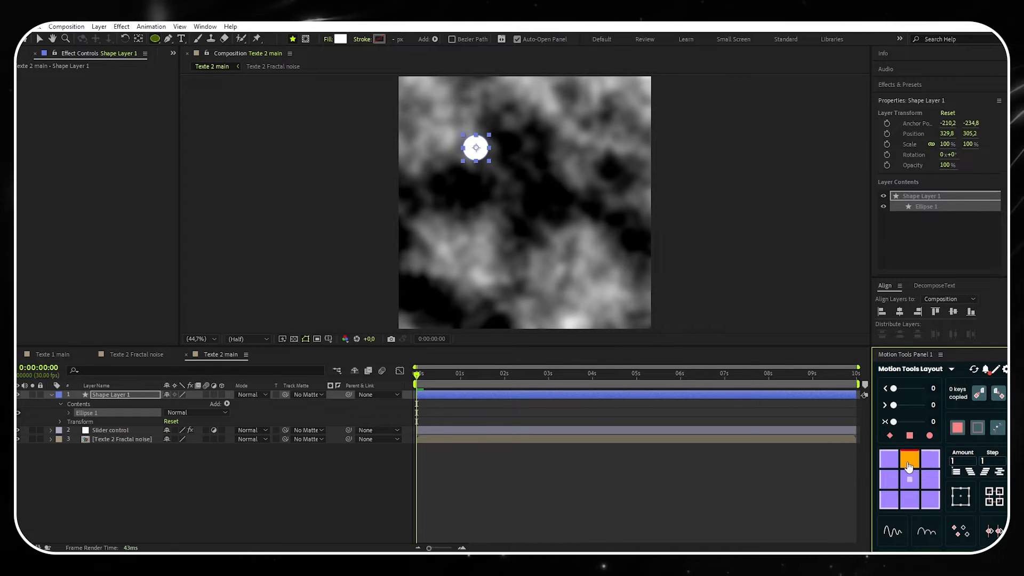
{"action": "left_click", "coordinate": [138, 39]}
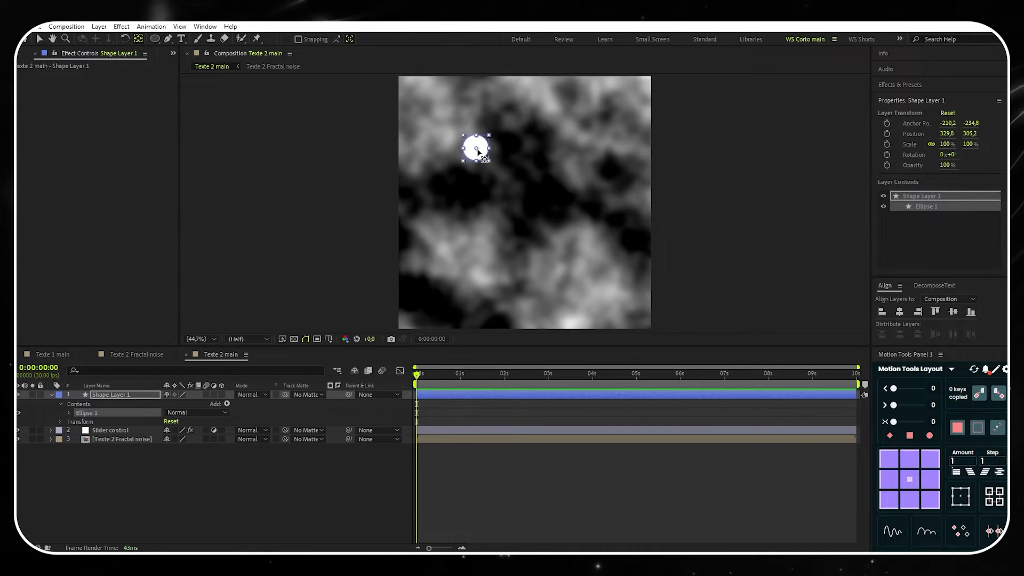
{"action": "left_click", "coordinate": [39, 40]}
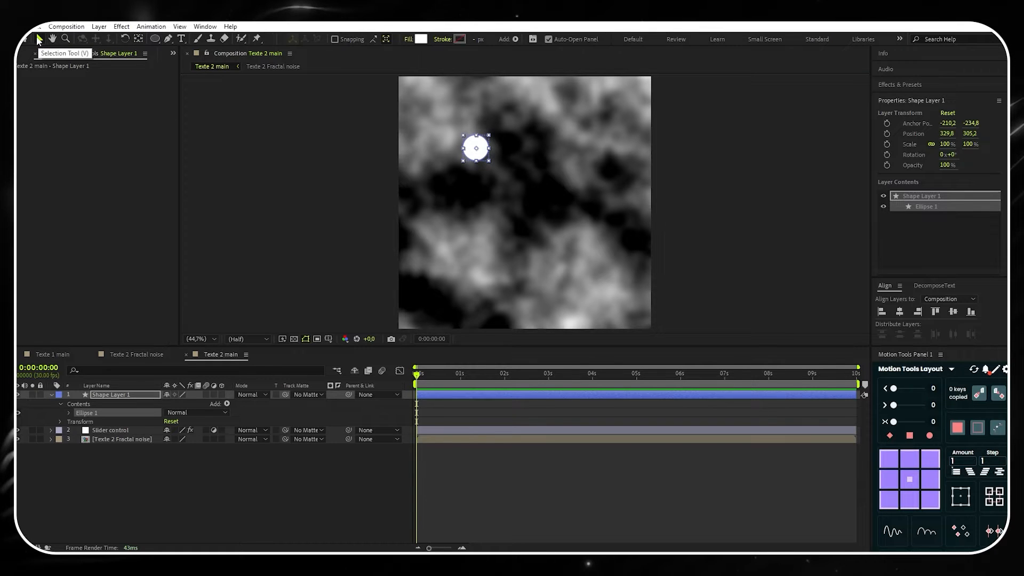
Link the Scale in the circle's Transform: Ellipse 1 group to the Slider of the Slider control layer
{"action": "left_click", "coordinate": [69, 413]}
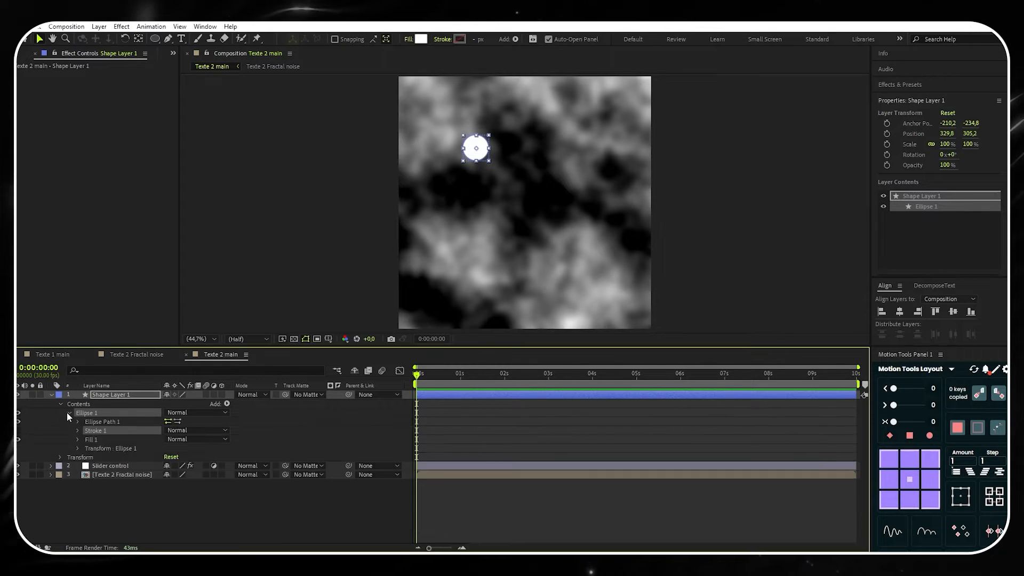
{"action": "left_click", "coordinate": [78, 448]}
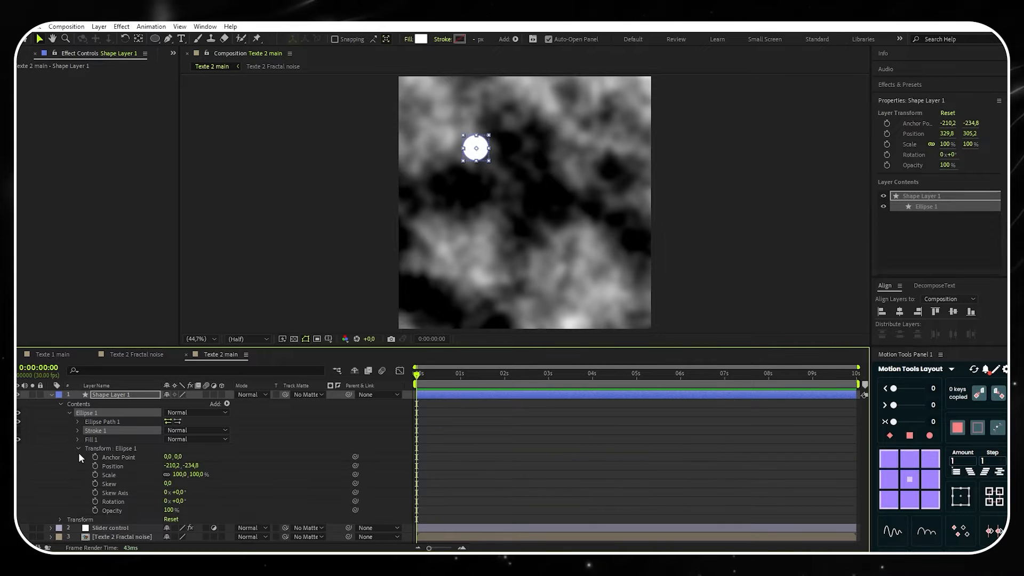
{"action": "left_click", "coordinate": [129, 526]}
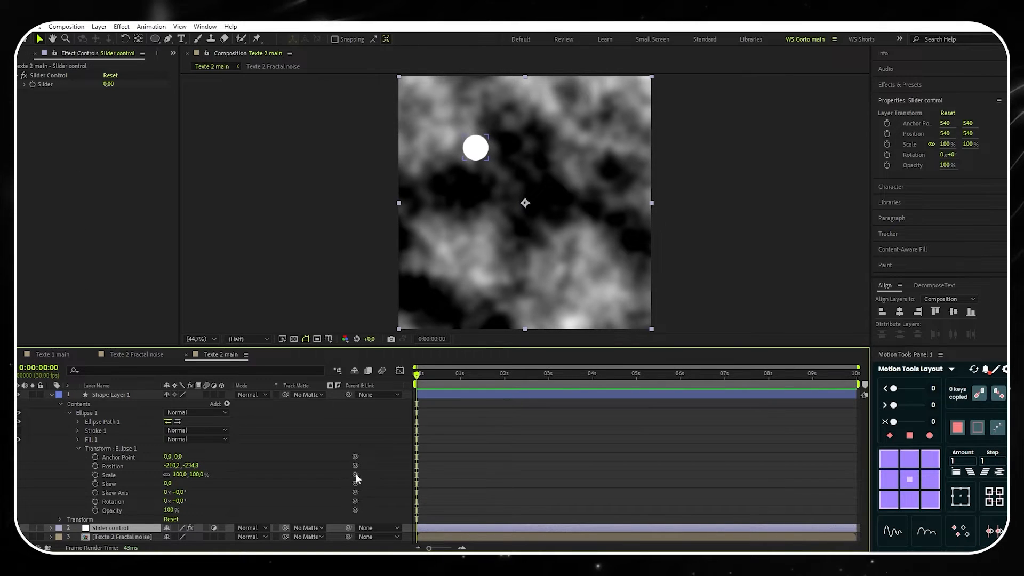
{"action": "left_click_drag", "start_coordinate": [355, 474], "coordinate": [49, 83]}
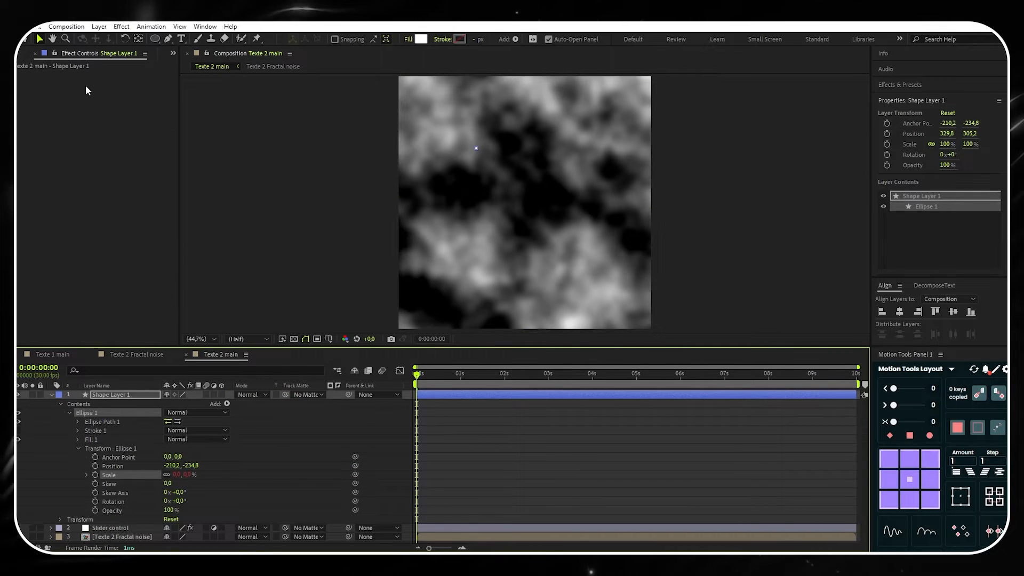
Give the shape layer's Scale the expression x=thisComp.layer("Texte 2 Fractal noise").sampleImage(transform.position,[.5,.5]/2,true,time)[2];100*[x,x]
{"action": "left_click", "coordinate": [61, 520]}
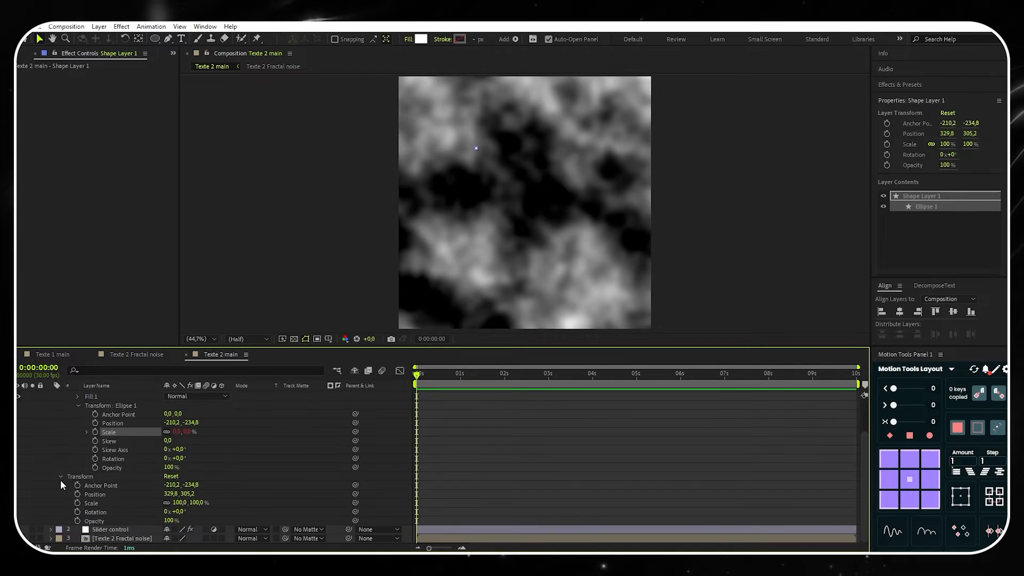
{"action": "left_click", "coordinate": [77, 503], "text": "alt"}
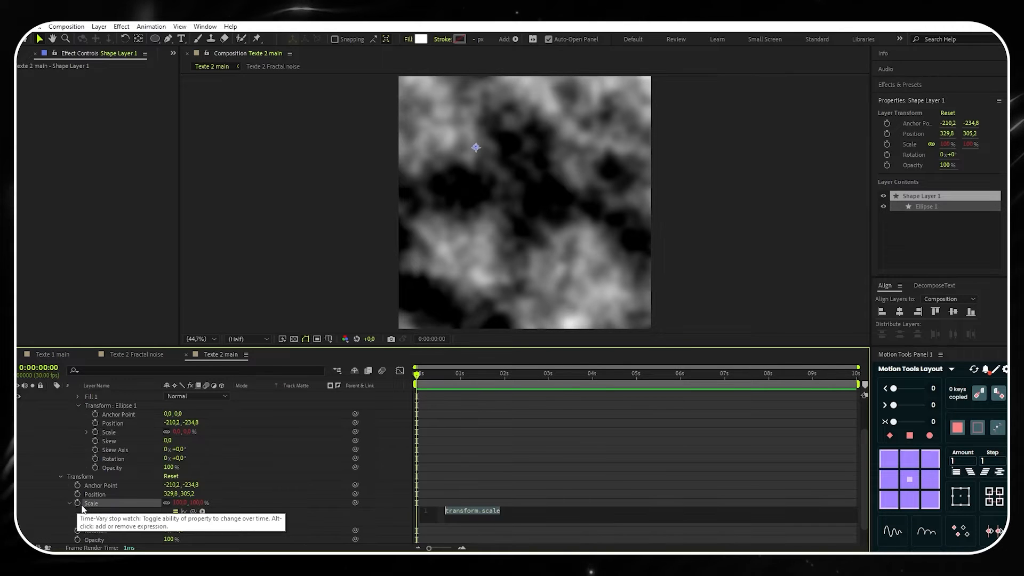
{"action": "type", "text": "x"}
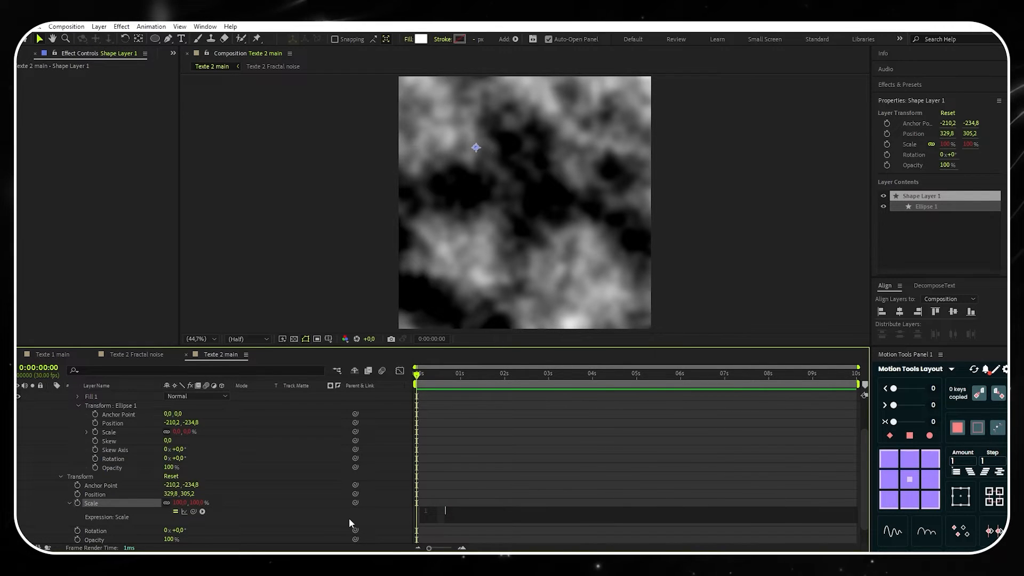
{"action": "type", "text": "="}
{"action": "scroll", "coordinate": [311, 479], "scroll_direction": "down", "scroll_amount": 1}
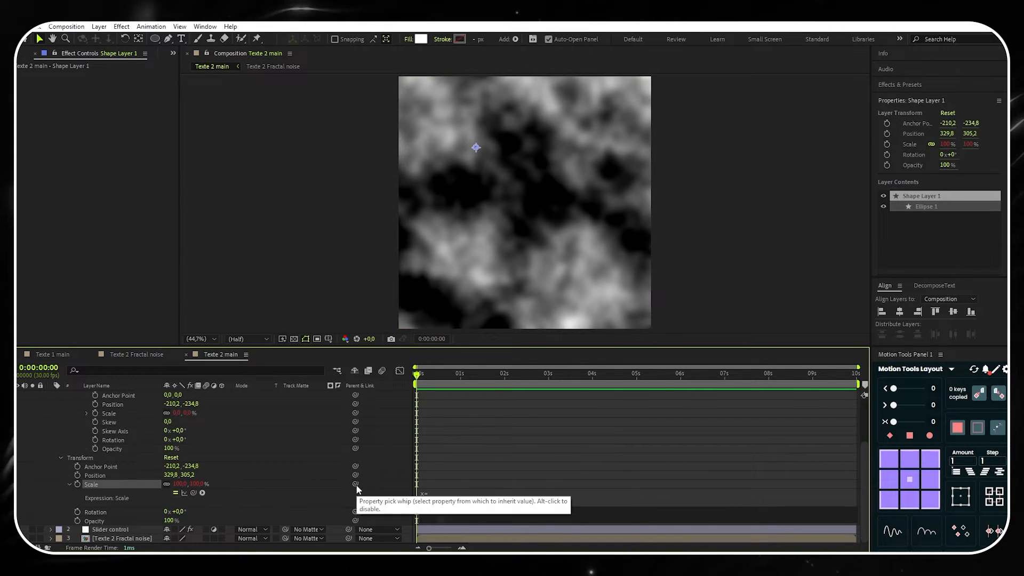
{"action": "left_click_drag", "start_coordinate": [355, 483], "coordinate": [139, 539]}
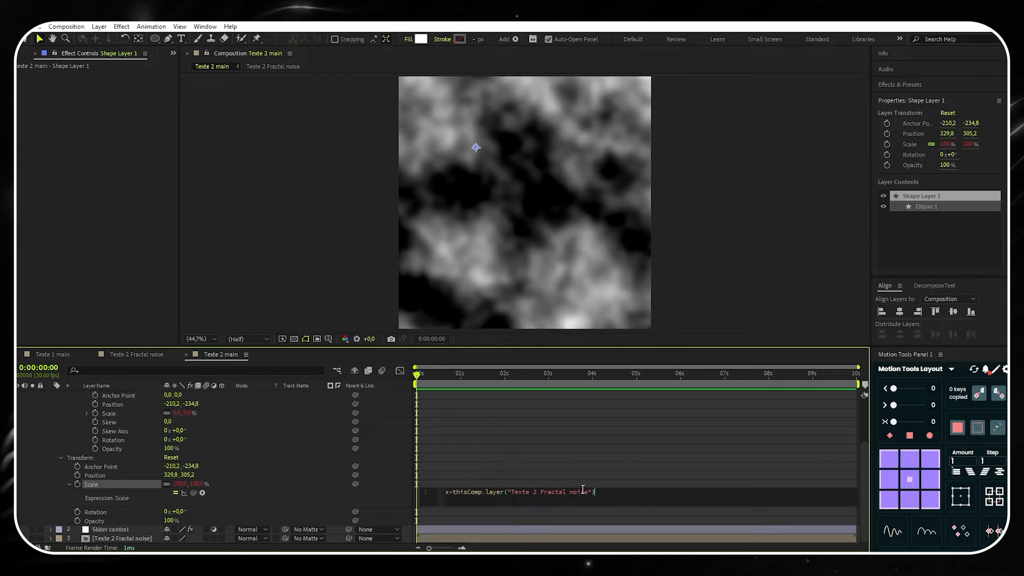
{"action": "left_click", "coordinate": [602, 495]}
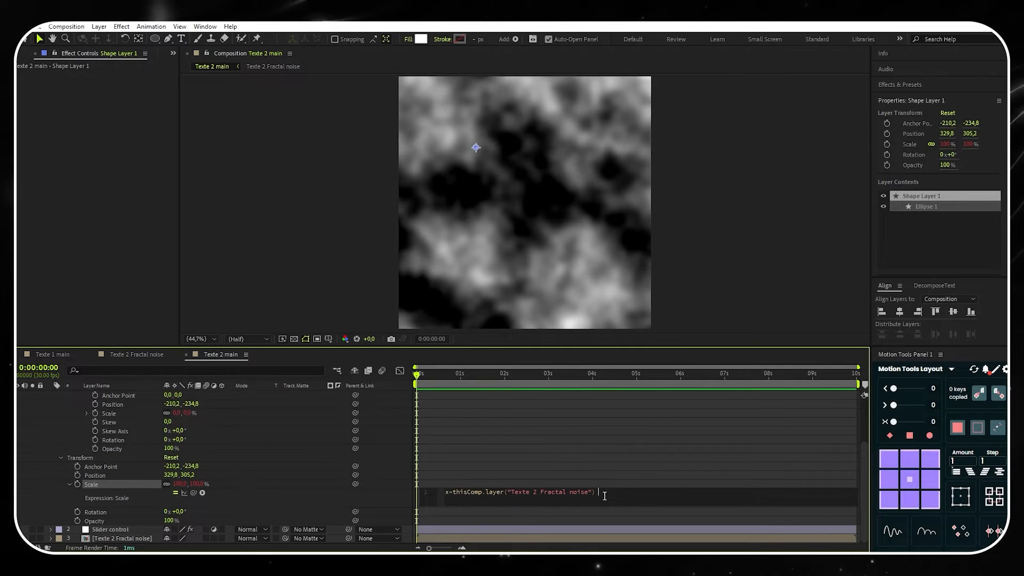
{"action": "type", "text": ".sampleImage(transform.position,[.5,.5]/2,true,time)[2];100*[x,x]"}
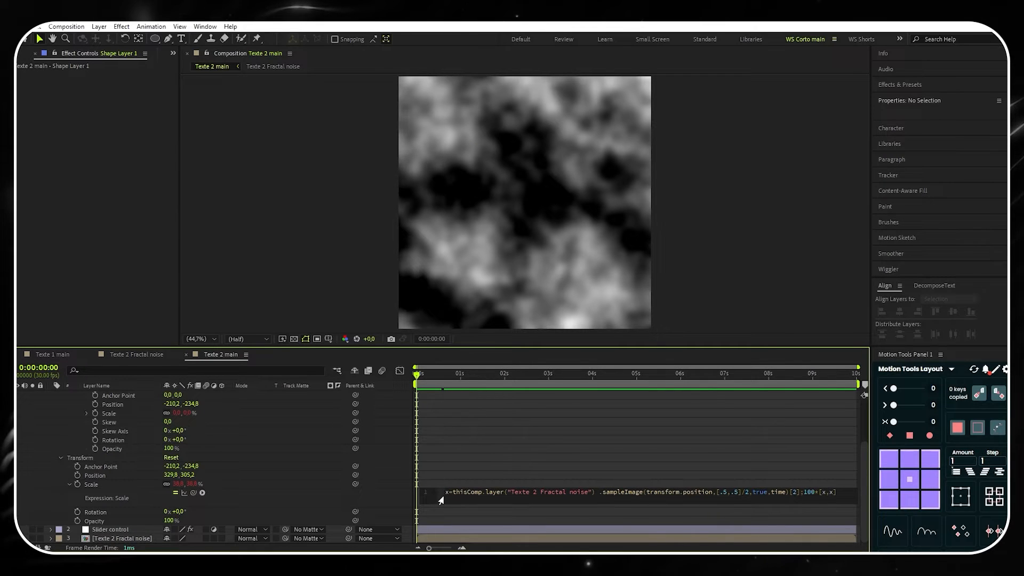
Set the Slider of the Slider control layer to 150
{"action": "left_click", "coordinate": [128, 529]}
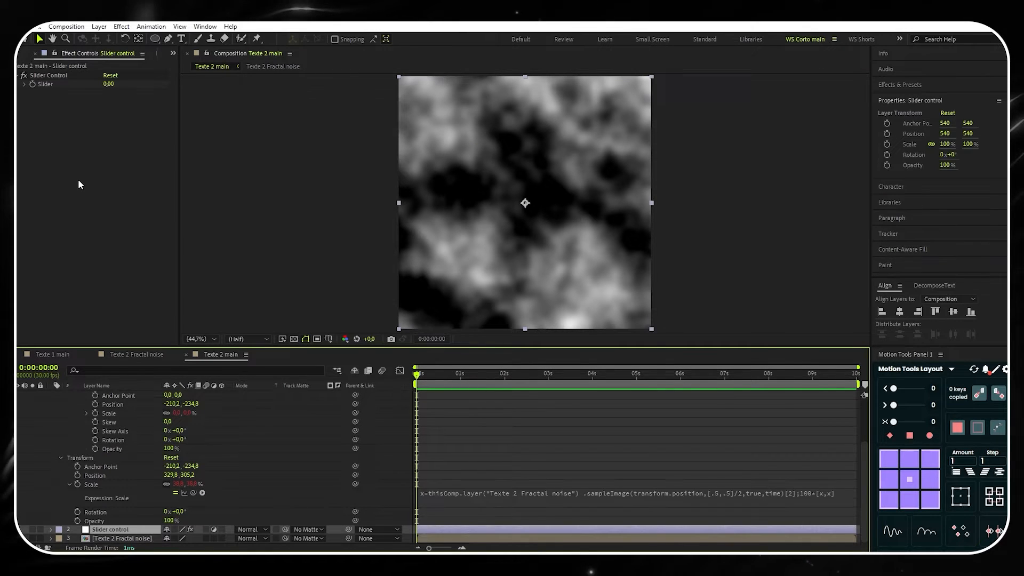
{"action": "left_click_drag", "start_coordinate": [109, 84], "coordinate": [135, 82]}
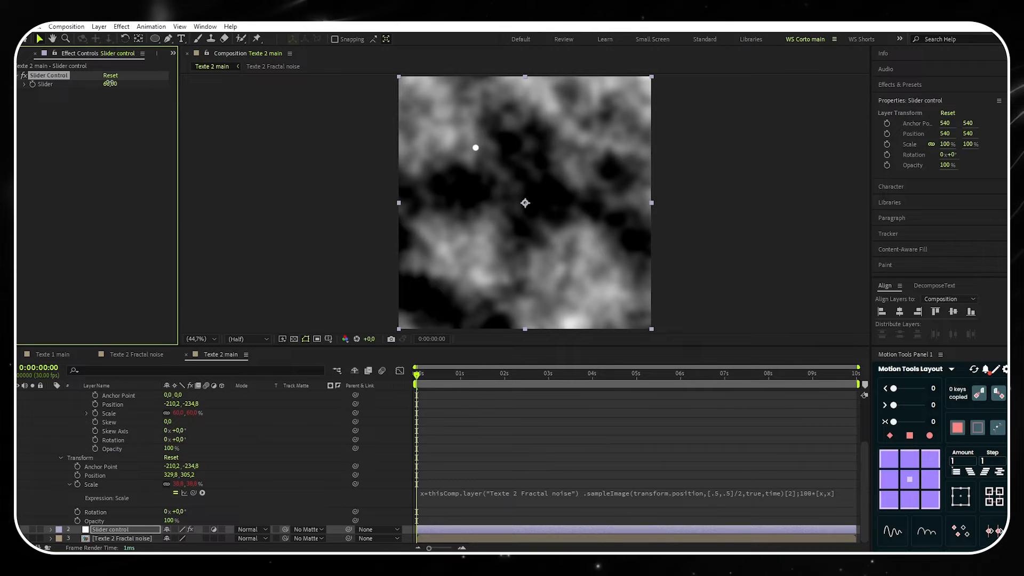
{"action": "type", "text": "150"}
{"action": "key", "text": "Return"}
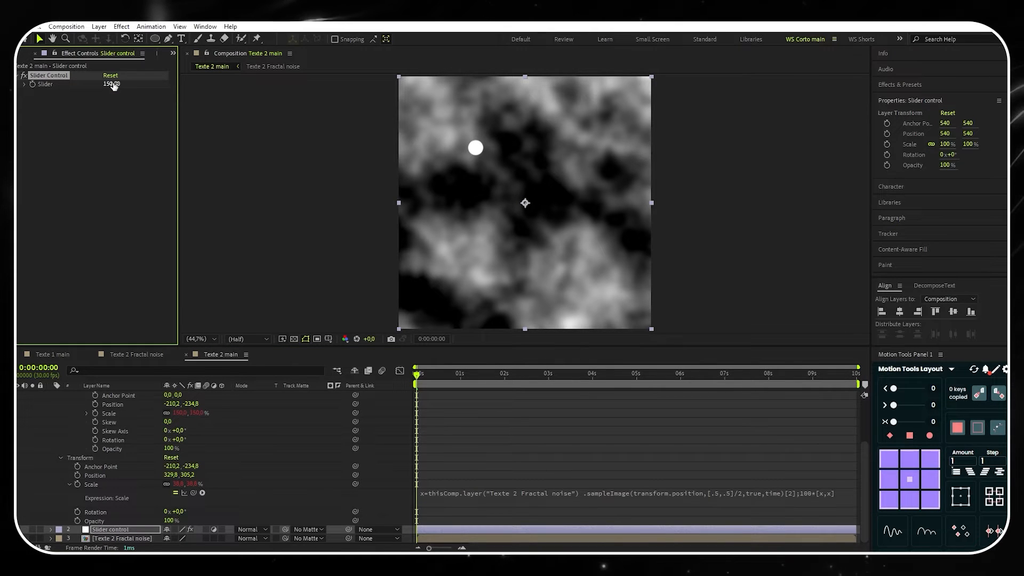
Collapse the circle's shape layer, rename it as Ellipse 1 and preview its scale animation over the noise
{"action": "scroll", "coordinate": [53, 397], "scroll_direction": "up", "scroll_amount": 3}
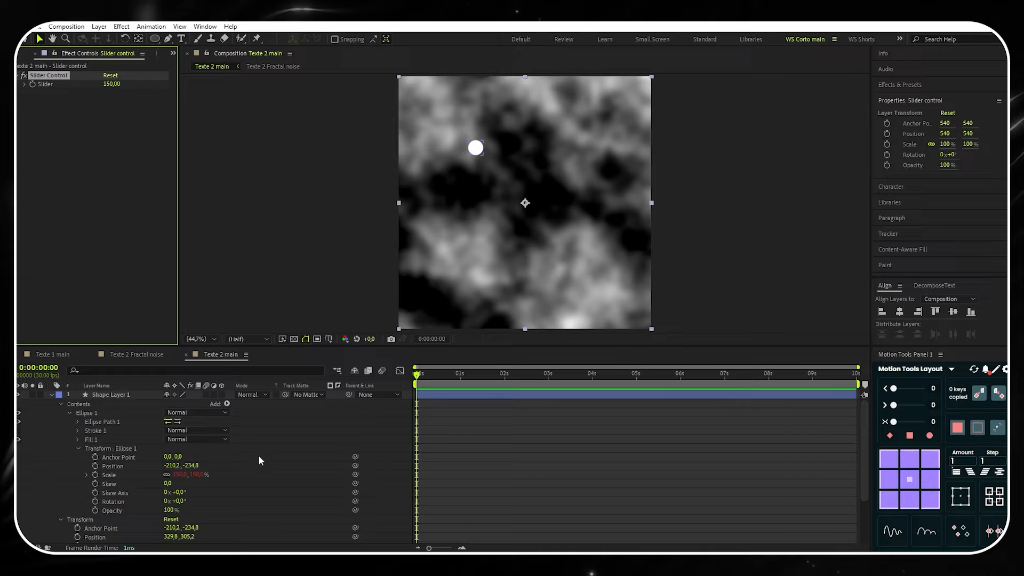
{"action": "left_click", "coordinate": [53, 397]}
{"action": "left_click", "coordinate": [51, 395]}
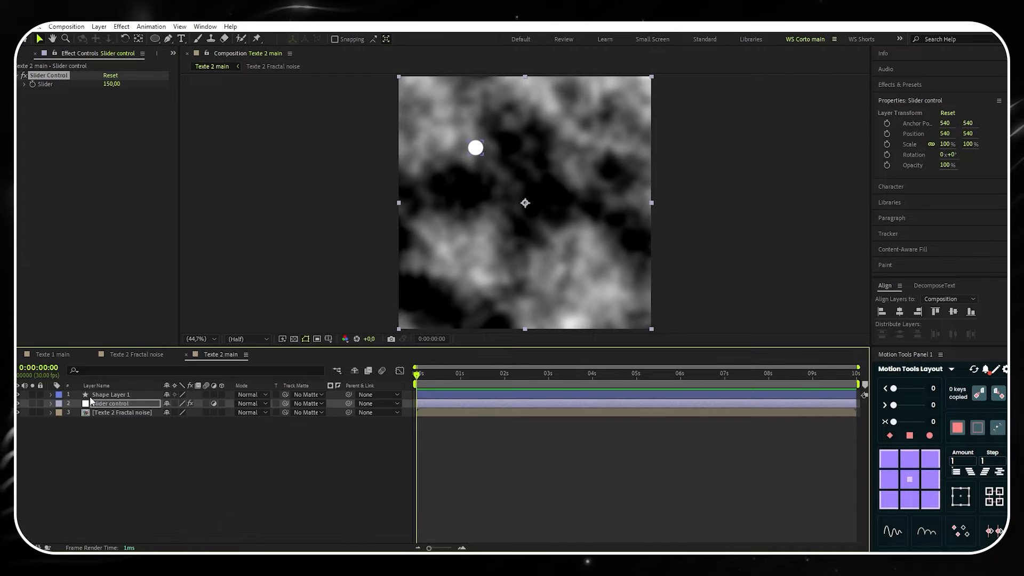
{"action": "left_click", "coordinate": [123, 394]}
{"action": "right_click", "coordinate": [131, 393]}
{"action": "left_click", "coordinate": [149, 362]}
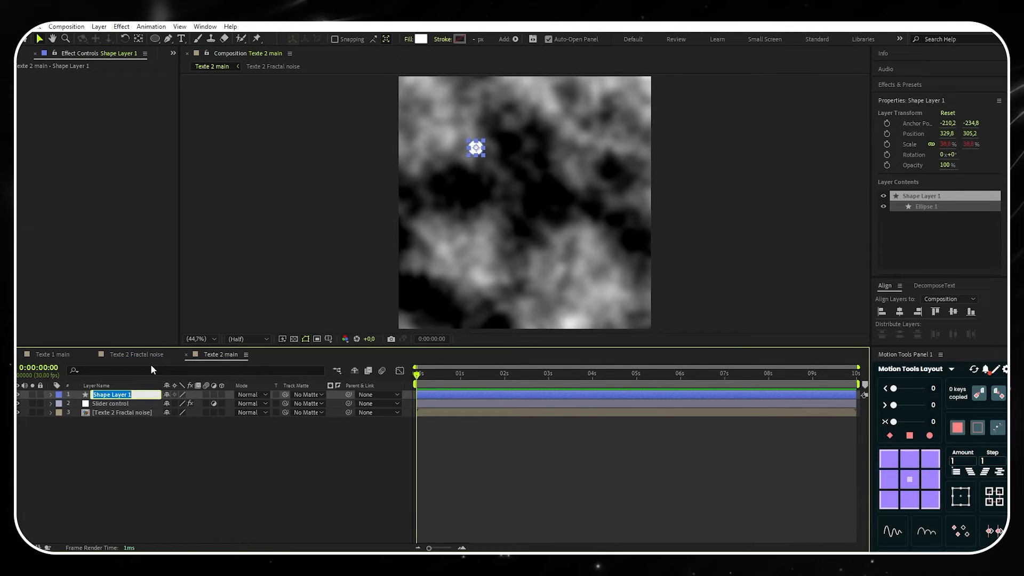
{"action": "key", "text": "BackSpace"}
{"action": "type", "text": "Ellipse 1"}
{"action": "key", "text": "Return"}
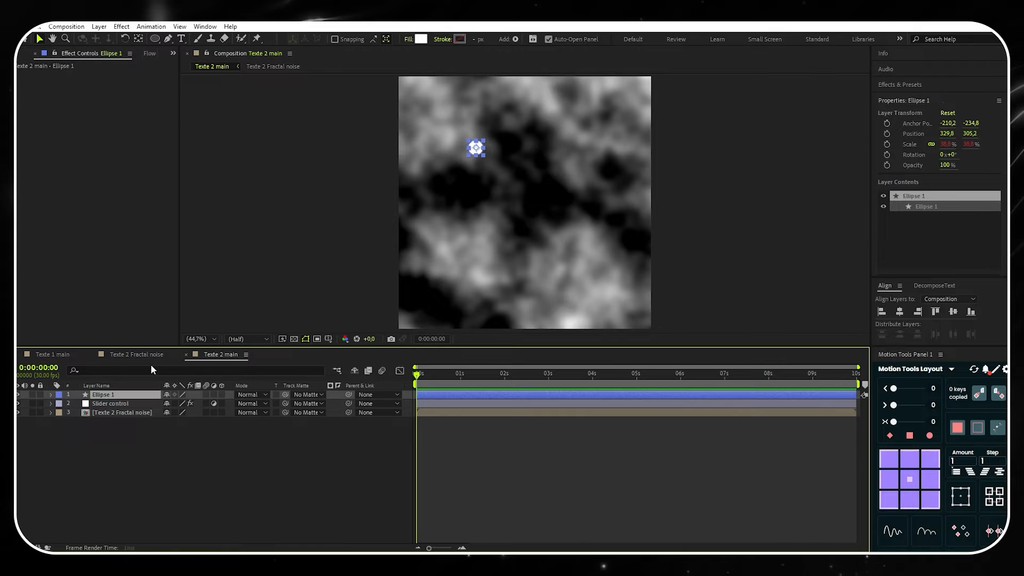
{"action": "key", "text": "space"}
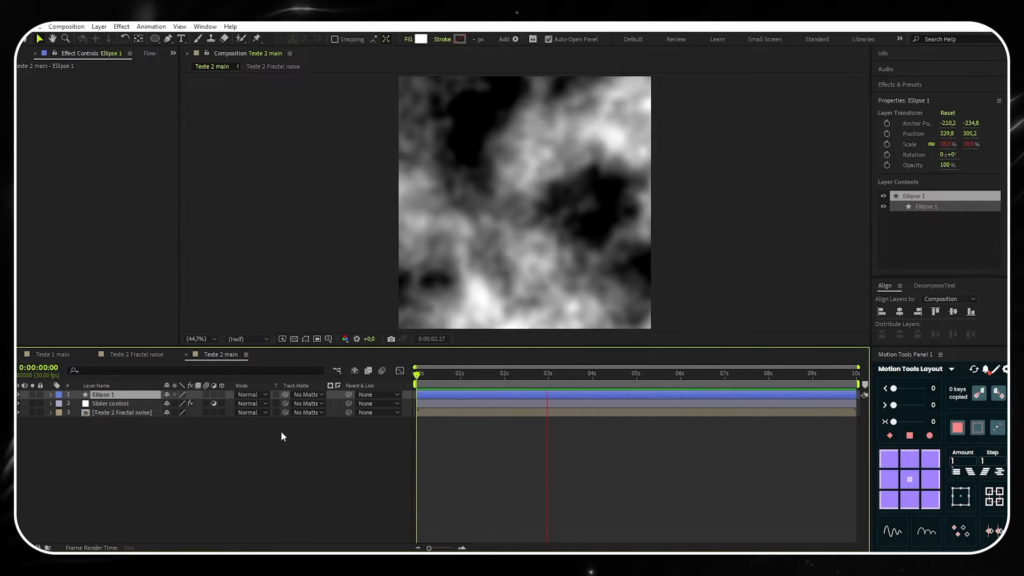
{"action": "left_click", "coordinate": [797, 369]}
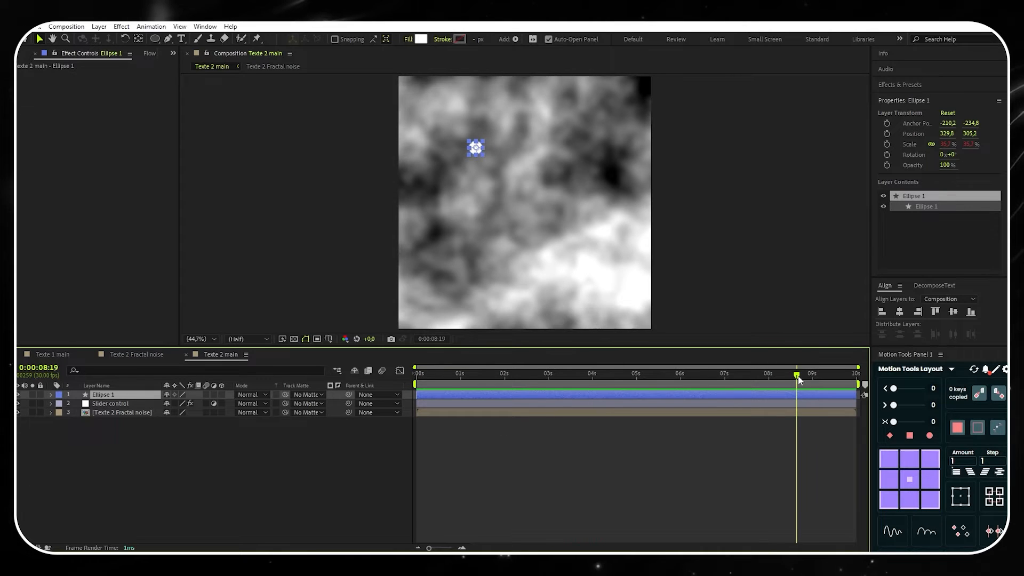
Add a text layer reading "C" at the start of the Texte 2 main composition
{"action": "key", "text": "Home"}
{"action": "key", "text": "F2"}
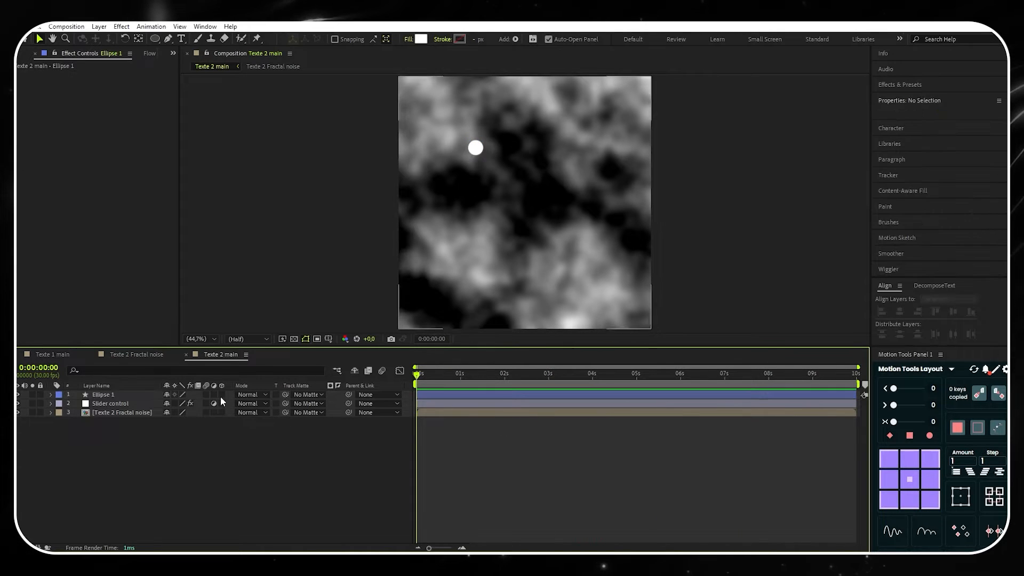
{"action": "left_click", "coordinate": [181, 40]}
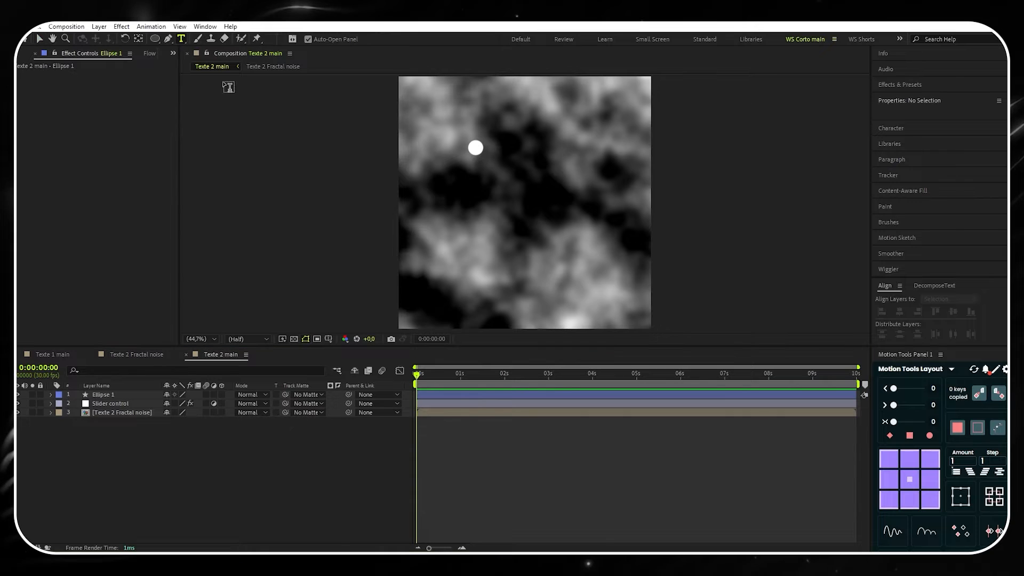
{"action": "left_click", "coordinate": [482, 196]}
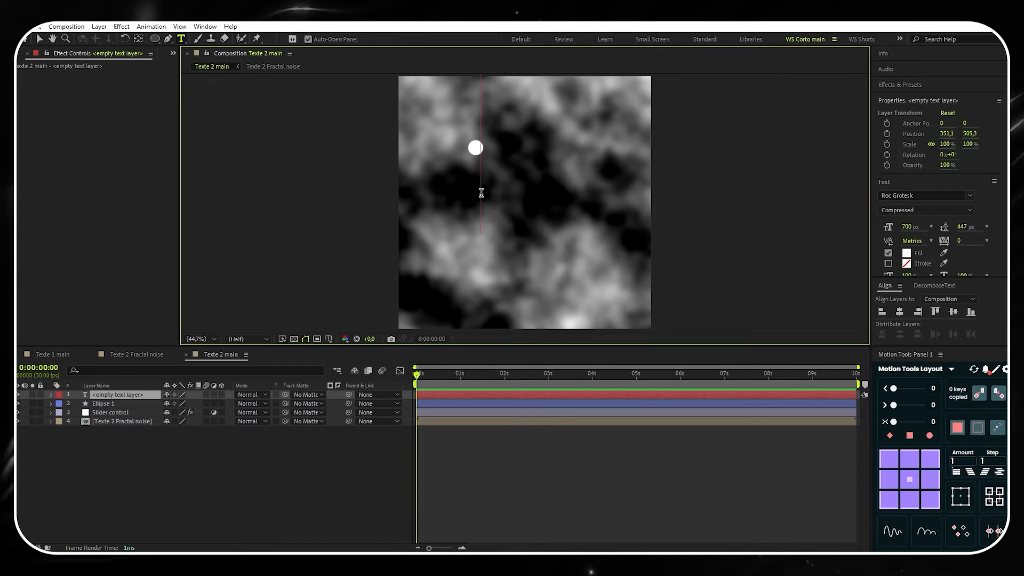
{"action": "type", "text": "C"}
Set the font of the letter C to Satoshi
{"action": "key", "text": "ctrl+a"}
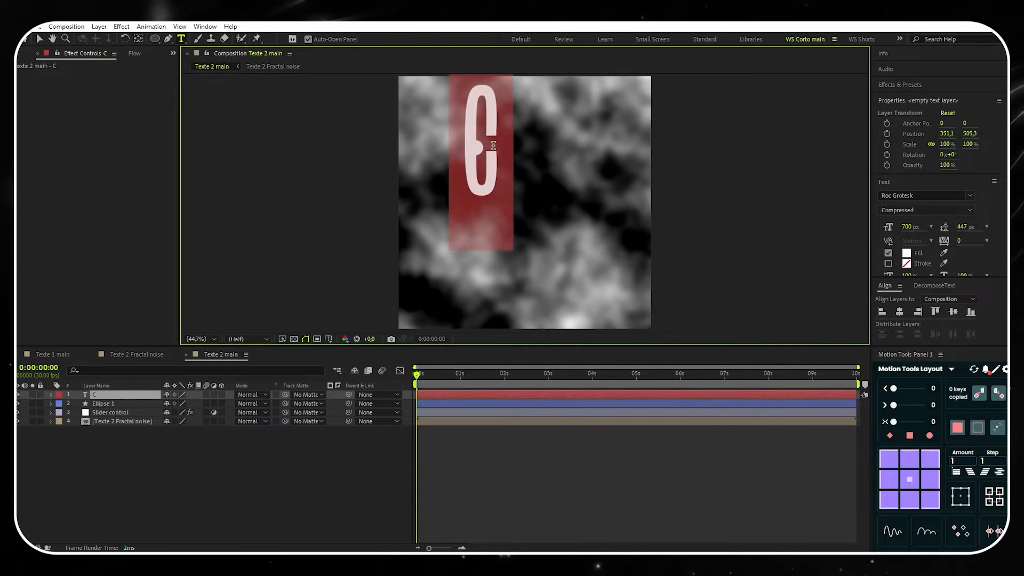
{"action": "left_click", "coordinate": [974, 195]}
{"action": "type", "text": "satos"}
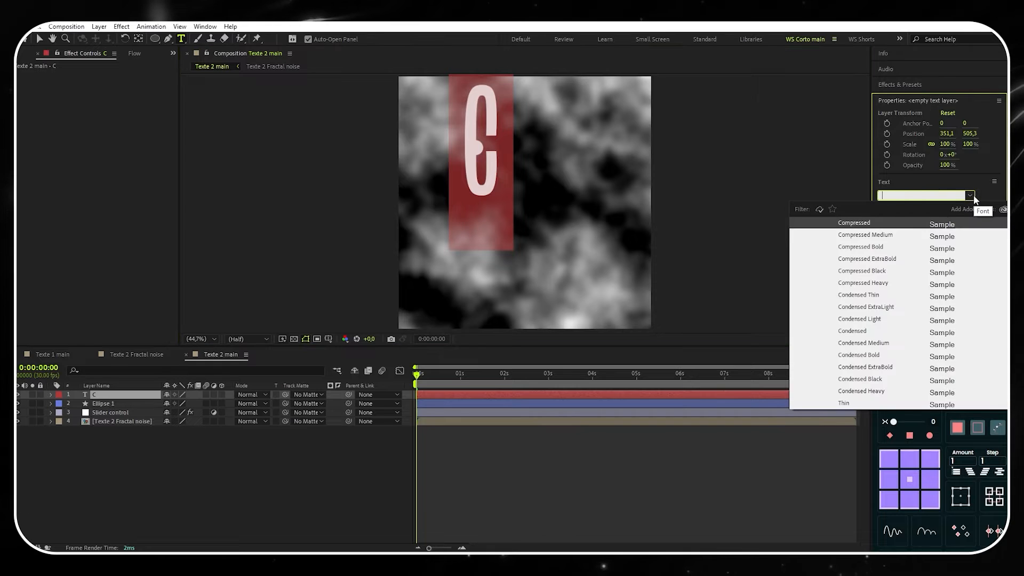
{"action": "type", "text": "hi"}
{"action": "left_click", "coordinate": [842, 295]}
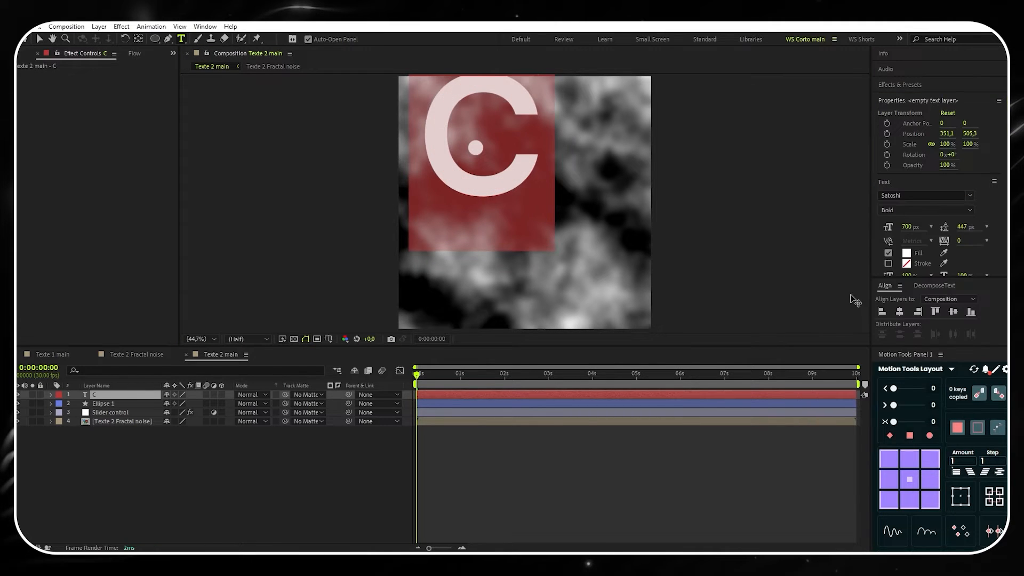
Set the C's font style to Black and center the letter horizontally and vertically in the composition
{"action": "left_click", "coordinate": [900, 311]}
{"action": "left_click", "coordinate": [953, 312]}
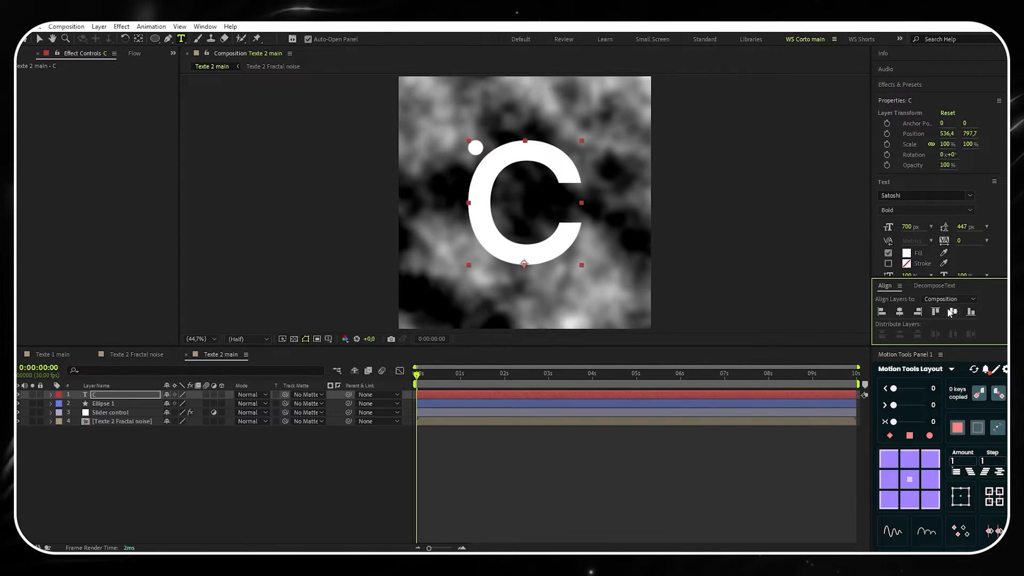
{"action": "left_click", "coordinate": [926, 210]}
{"action": "left_click", "coordinate": [905, 312]}
{"action": "left_click", "coordinate": [901, 312]}
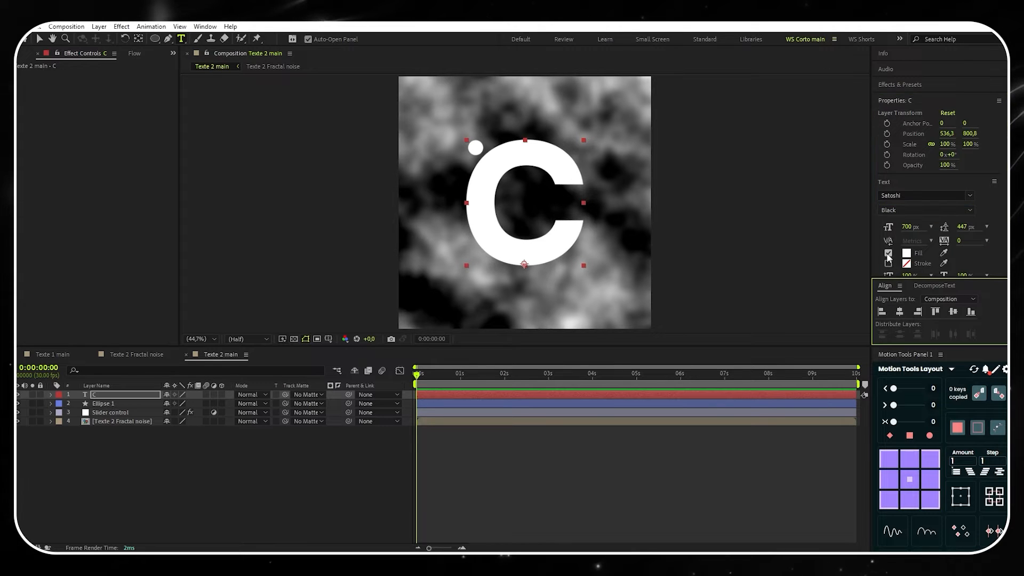
Give the C a gray stroke without fill and hide the Texte 2 Fractal noise layer
{"action": "left_click", "coordinate": [888, 254]}
{"action": "left_click", "coordinate": [888, 263]}
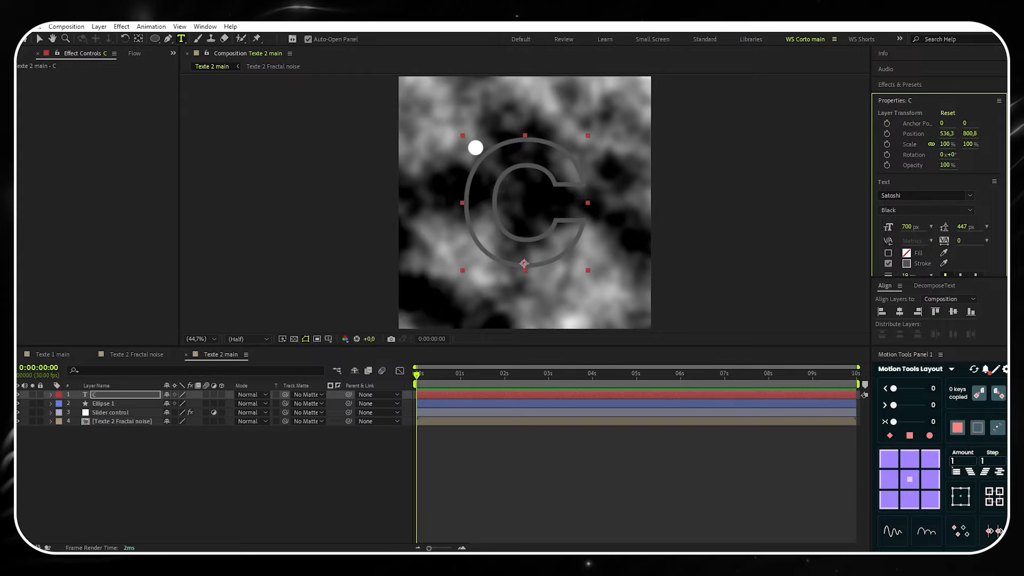
{"action": "left_click", "coordinate": [18, 422]}
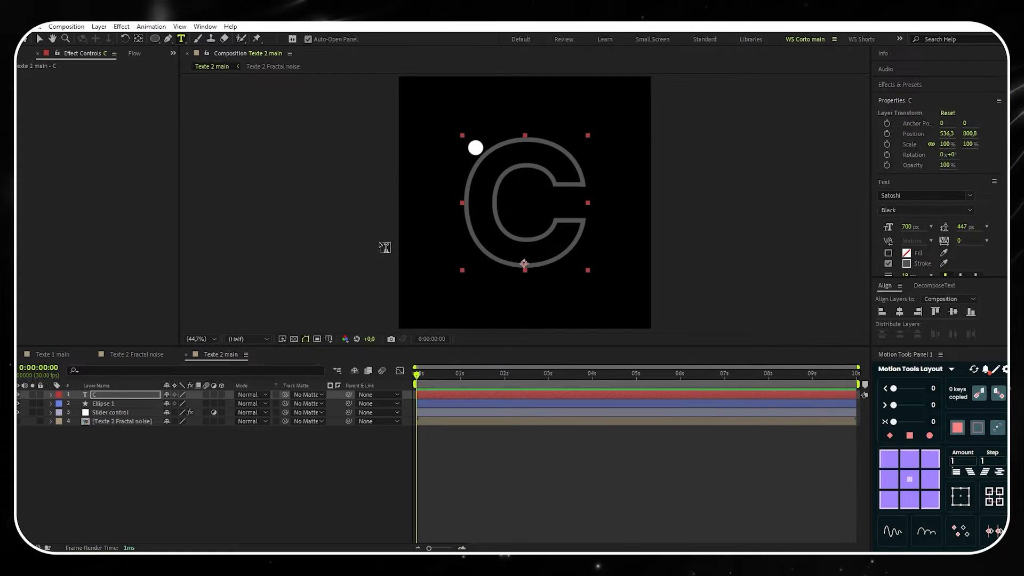
Move the Ellipse 1 circle onto the upper-left outer outline of the C and place its layer above the text layer
{"action": "left_click", "coordinate": [39, 39]}
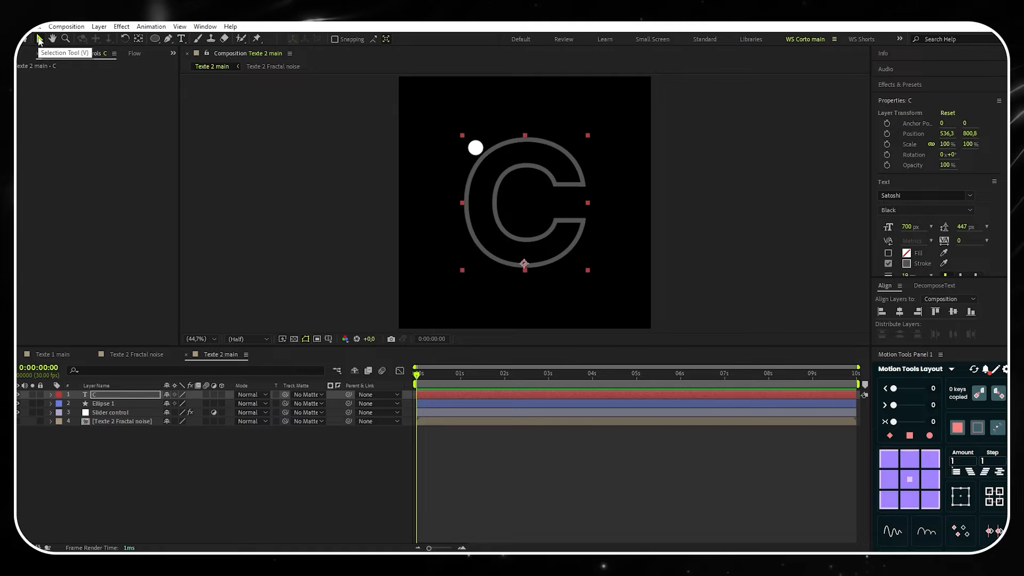
{"action": "scroll", "coordinate": [479, 156], "scroll_direction": "up", "scroll_amount": 3}
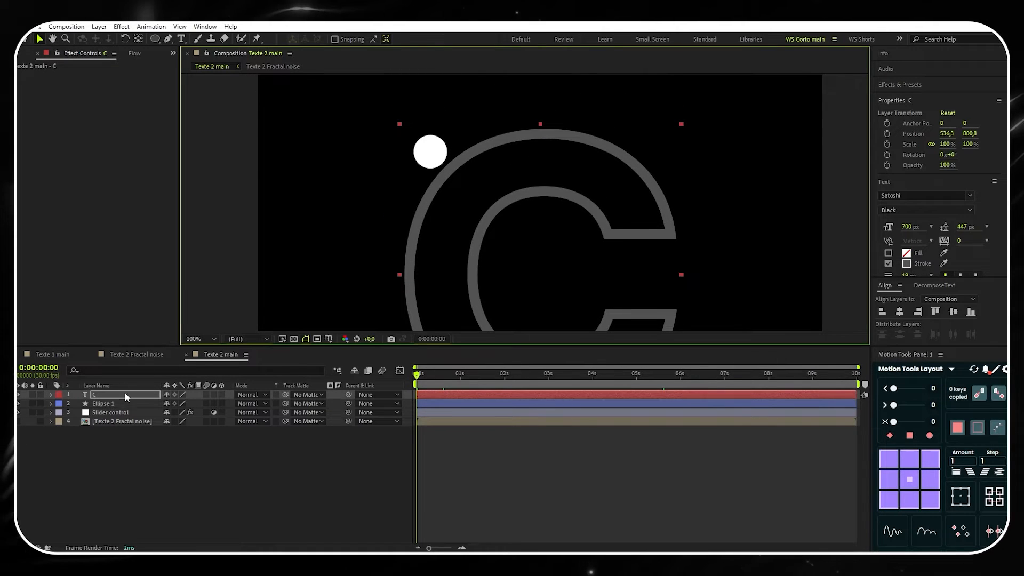
{"action": "left_click_drag", "start_coordinate": [430, 153], "coordinate": [447, 188]}
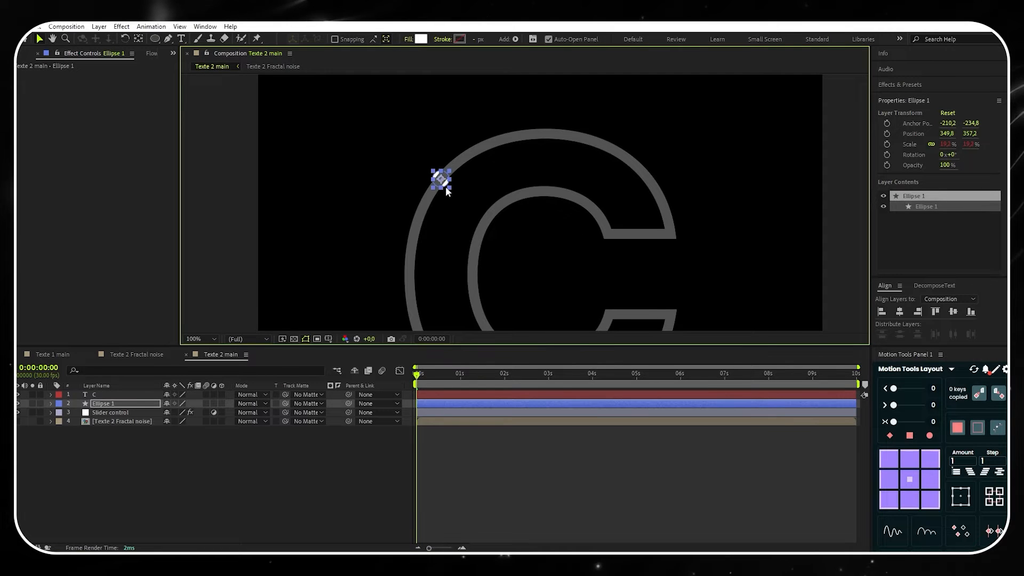
{"action": "left_click_drag", "start_coordinate": [113, 404], "coordinate": [114, 395]}
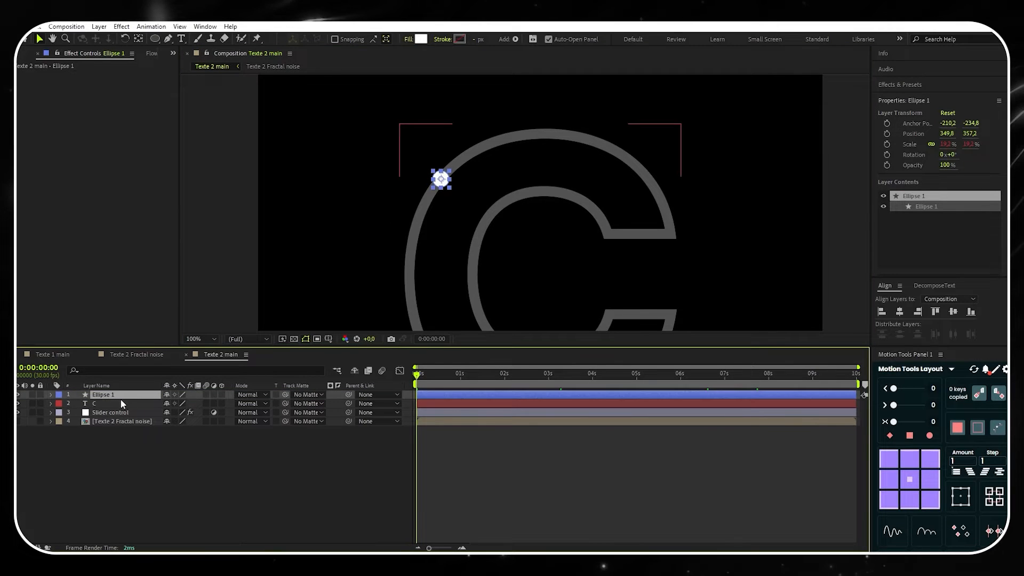
{"action": "scroll", "coordinate": [435, 140], "scroll_direction": "down", "scroll_amount": 2}
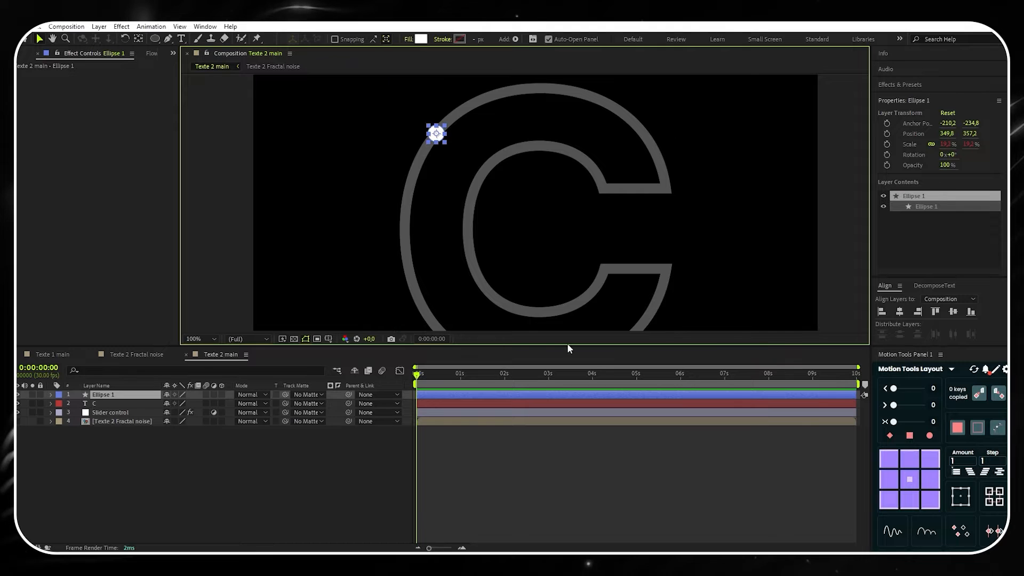
Duplicate the circle repeatedly and place the copies along the outer and inner outlines of the C until 42 circles trace it
{"action": "left_click", "coordinate": [137, 396]}
{"action": "key", "text": "ctrl+d"}
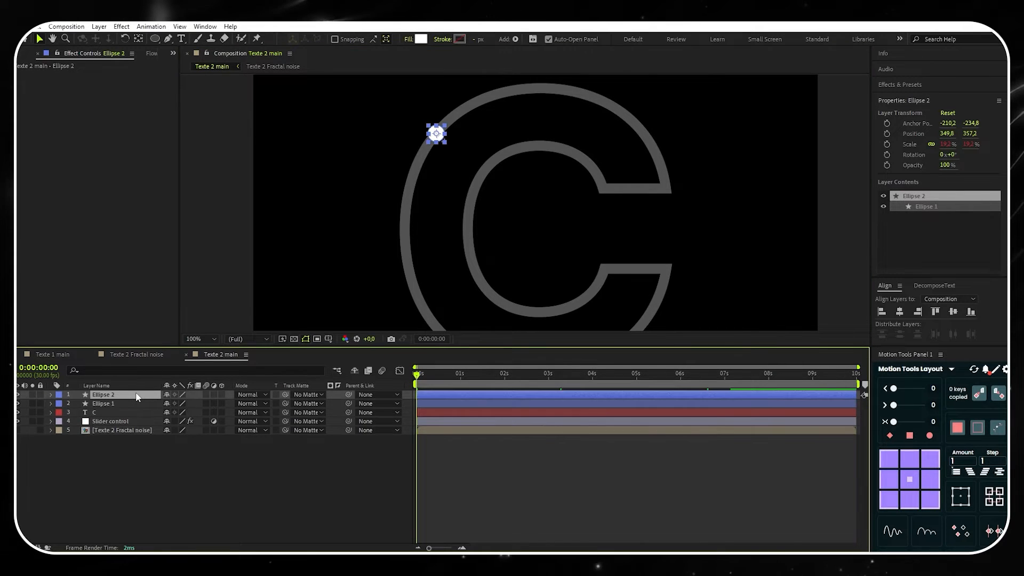
{"action": "left_click_drag", "start_coordinate": [441, 138], "coordinate": [421, 165]}
{"action": "key", "text": "ctrl+d"}
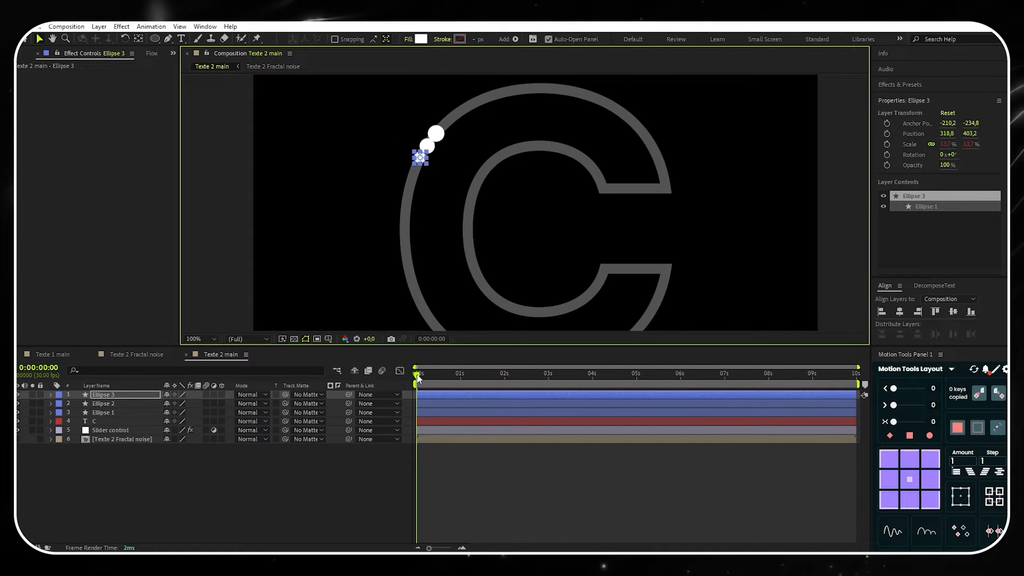
{"action": "left_click_drag", "start_coordinate": [418, 376], "coordinate": [476, 377]}
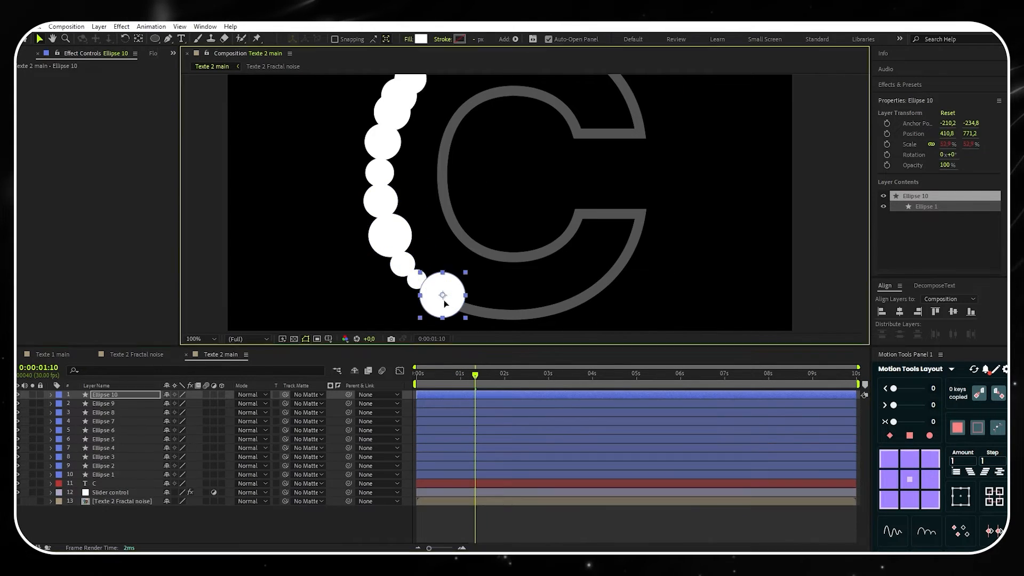
{"action": "left_click_drag", "start_coordinate": [445, 304], "coordinate": [354, 142]}
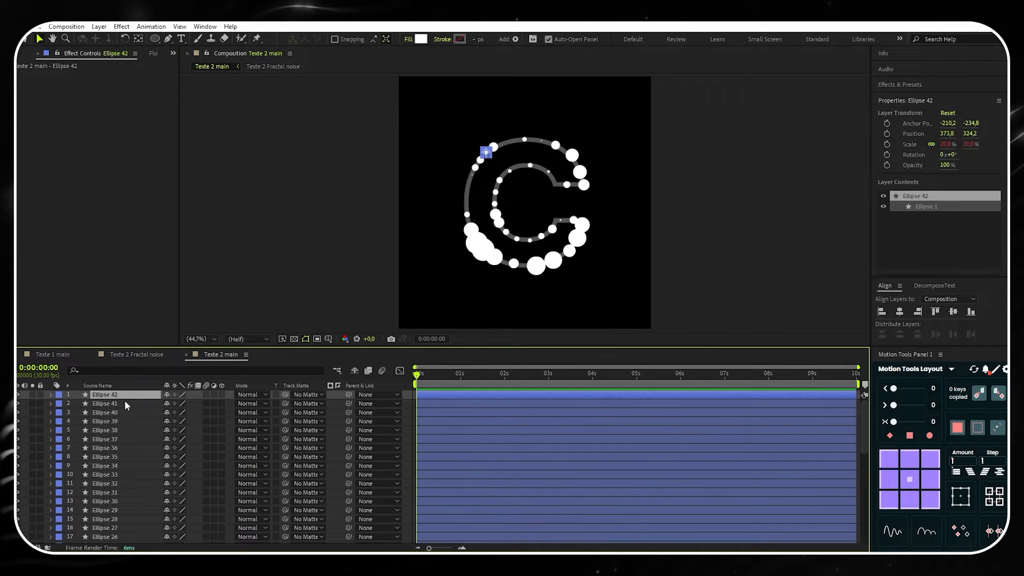
Hide the C text layer and preview the animation of the circles
{"action": "scroll", "coordinate": [128, 407], "scroll_direction": "down", "scroll_amount": 5}
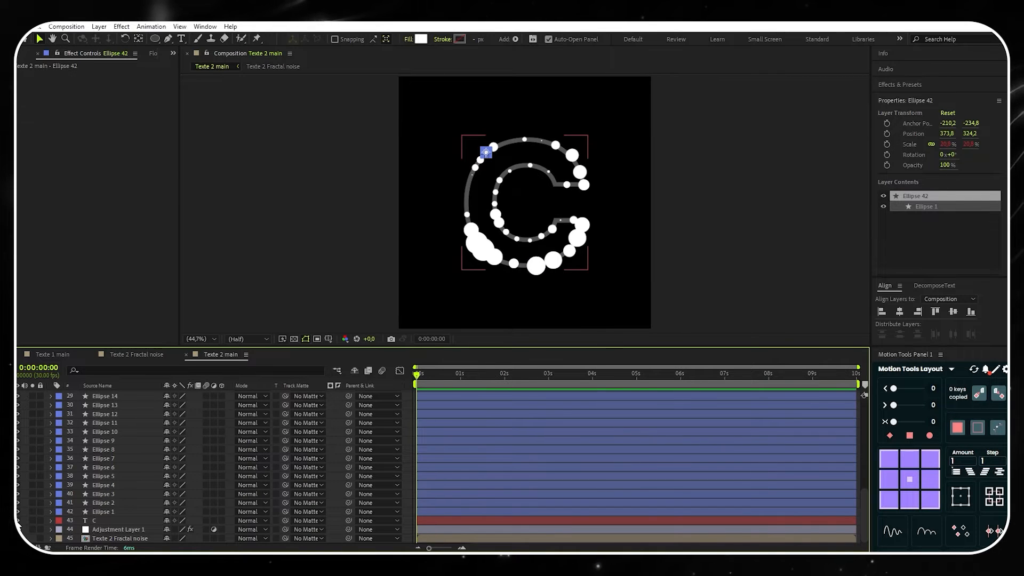
{"action": "left_click", "coordinate": [17, 520]}
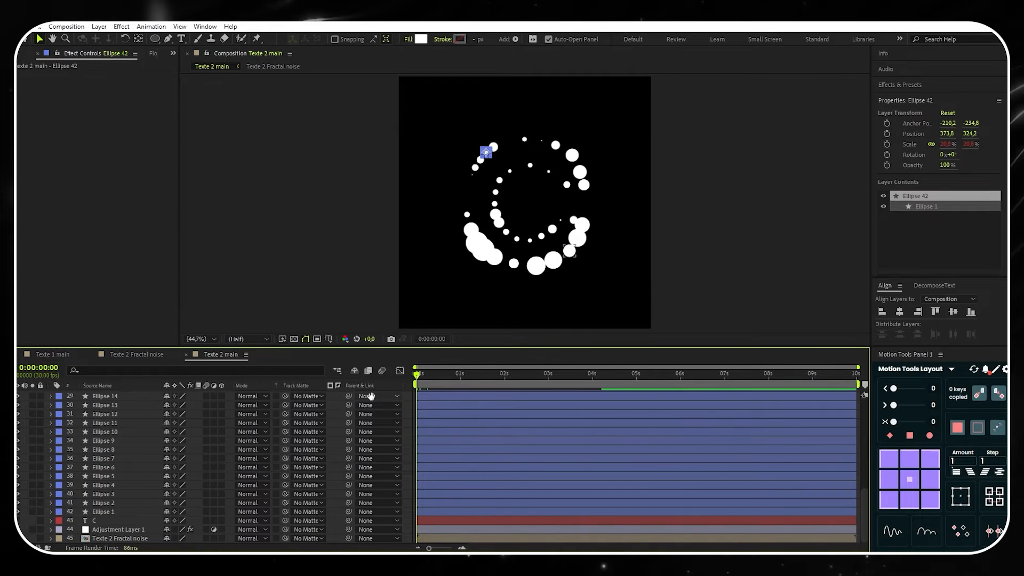
{"action": "key", "text": "space"}
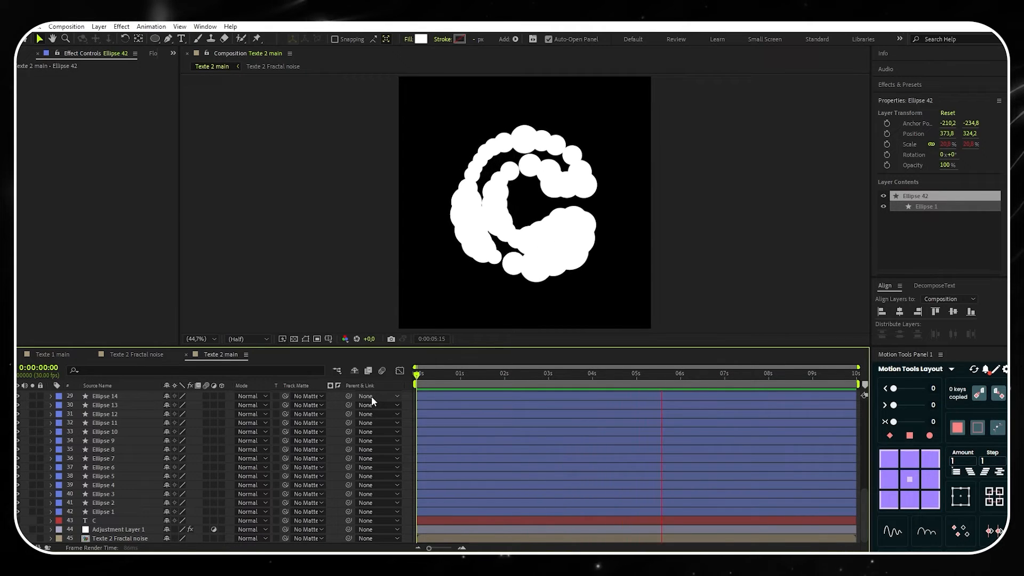
{"action": "key", "text": "space"}
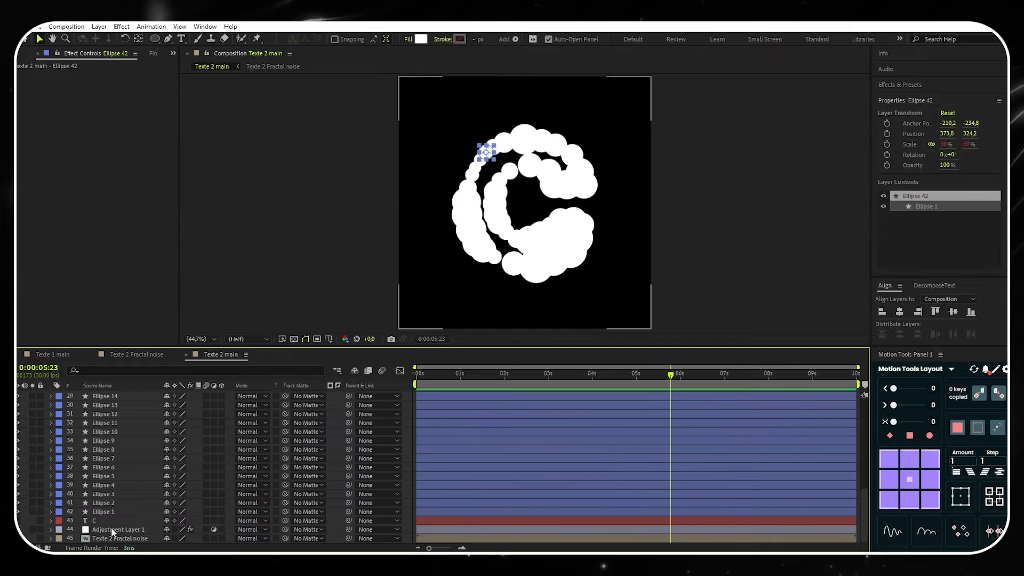
Set the Slider of the slider control adjustment layer to 120 and preview the animation from the start
{"action": "left_click", "coordinate": [111, 527]}
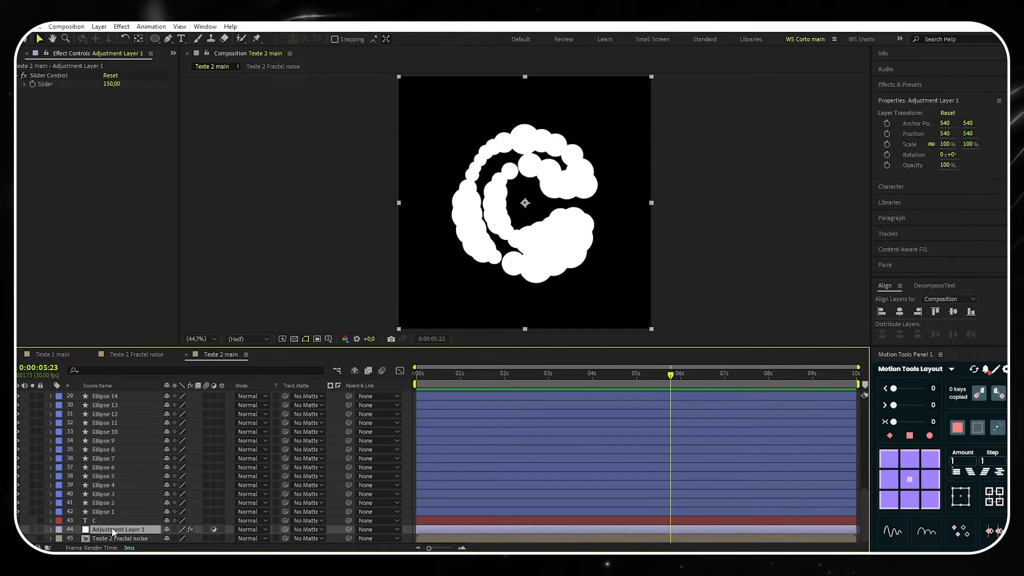
{"action": "left_click", "coordinate": [112, 83]}
{"action": "type", "text": "120"}
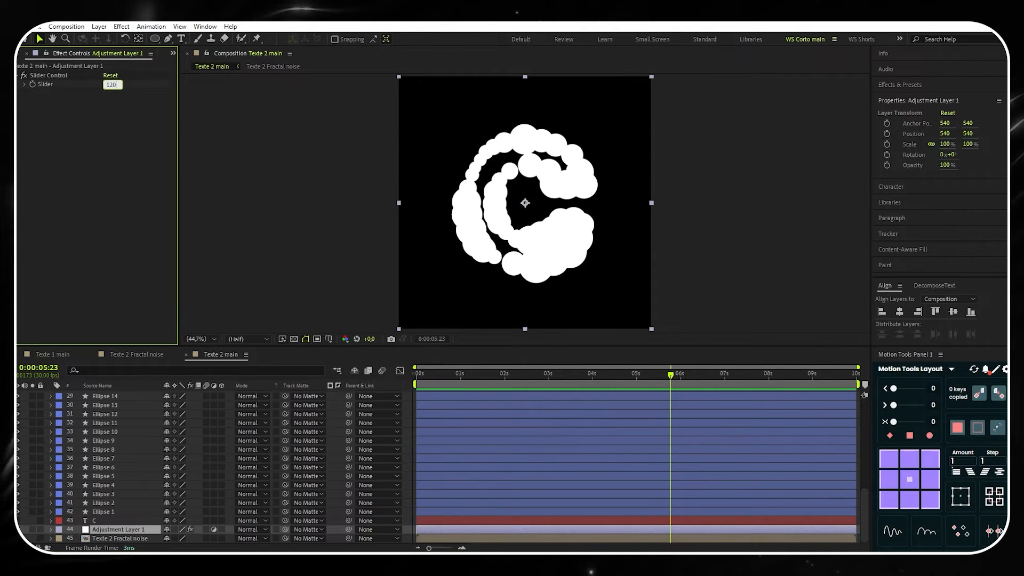
{"action": "key", "text": "Return"}
{"action": "left_click_drag", "start_coordinate": [671, 378], "coordinate": [410, 380]}
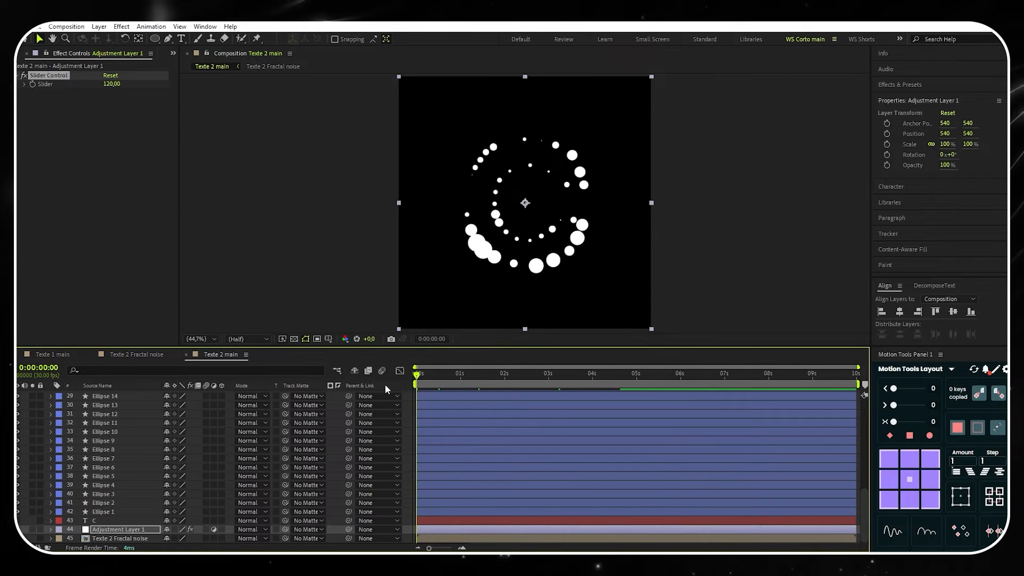
{"action": "key", "text": "space"}
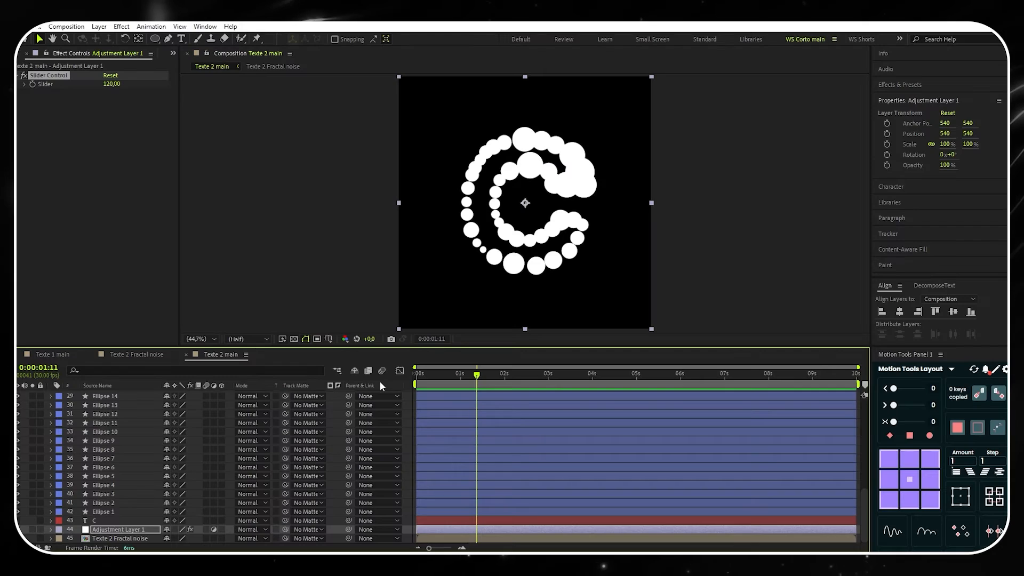
Close the Texte 2 Fractal noise timeline and create a 1080x1080, 30 fps, 10-second composition named Texte 3
{"action": "left_click", "coordinate": [91, 354]}
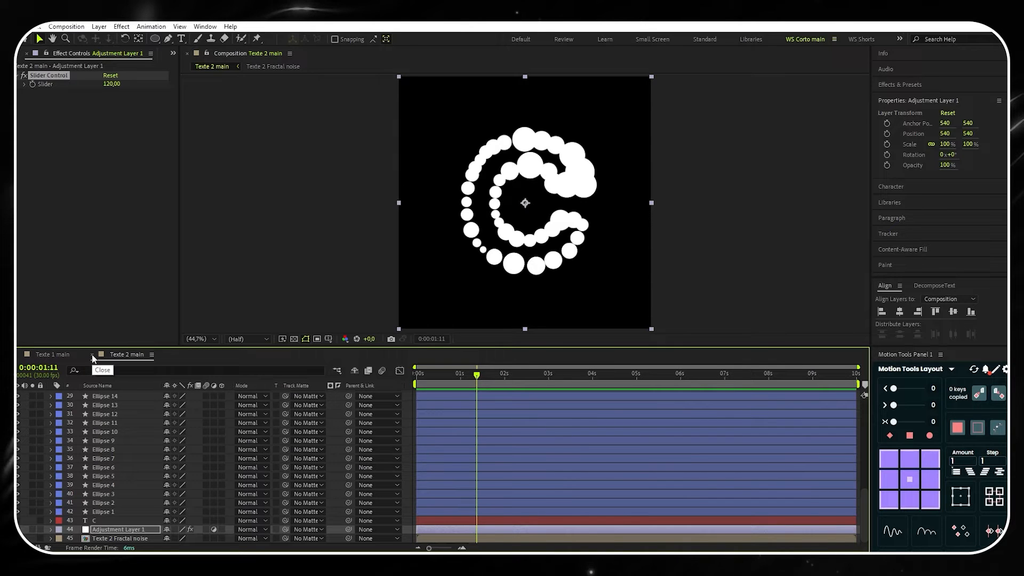
{"action": "left_click", "coordinate": [66, 26]}
{"action": "left_click", "coordinate": [74, 34]}
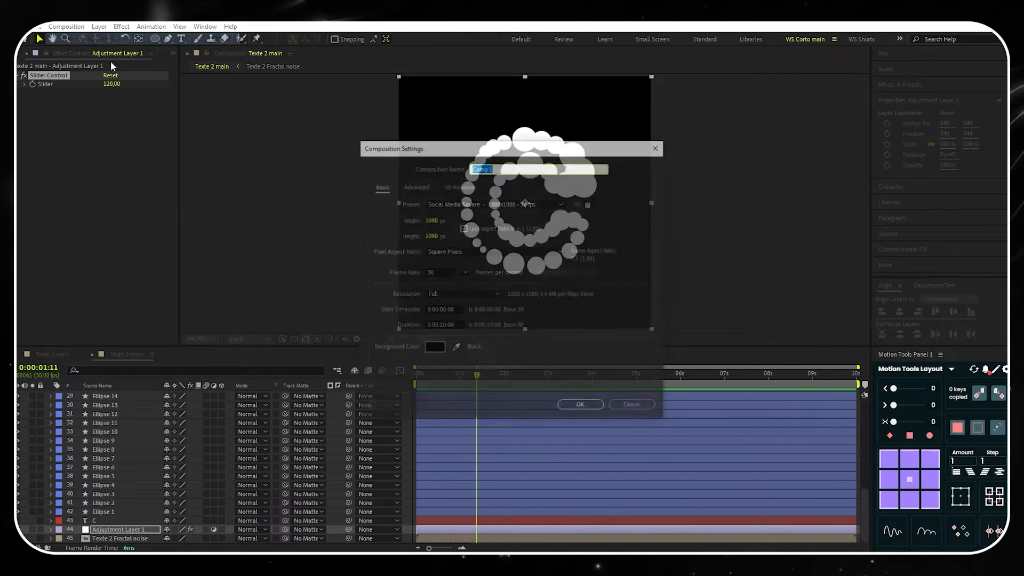
{"action": "type", "text": "Texte "}
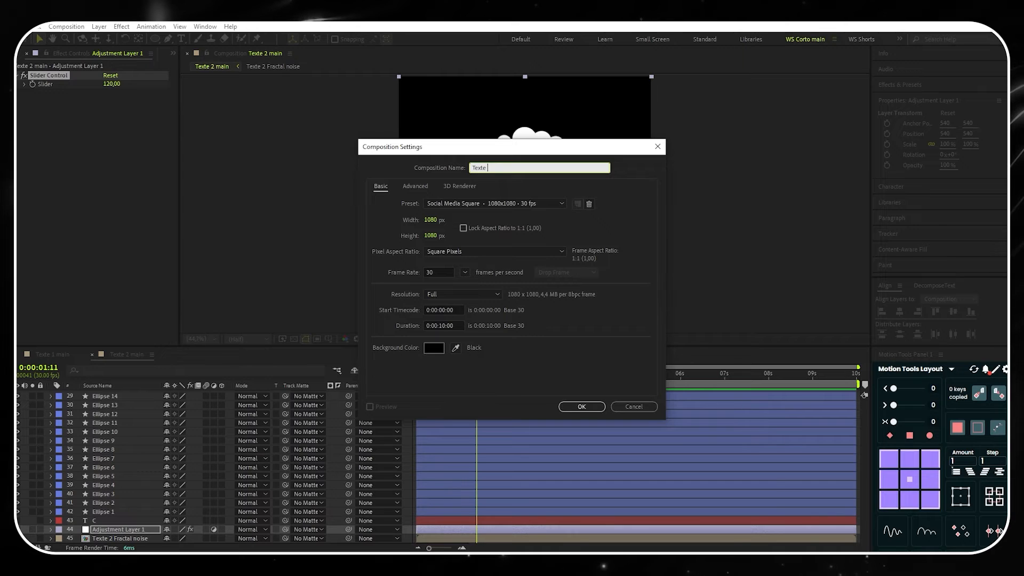
{"action": "type", "text": "3"}
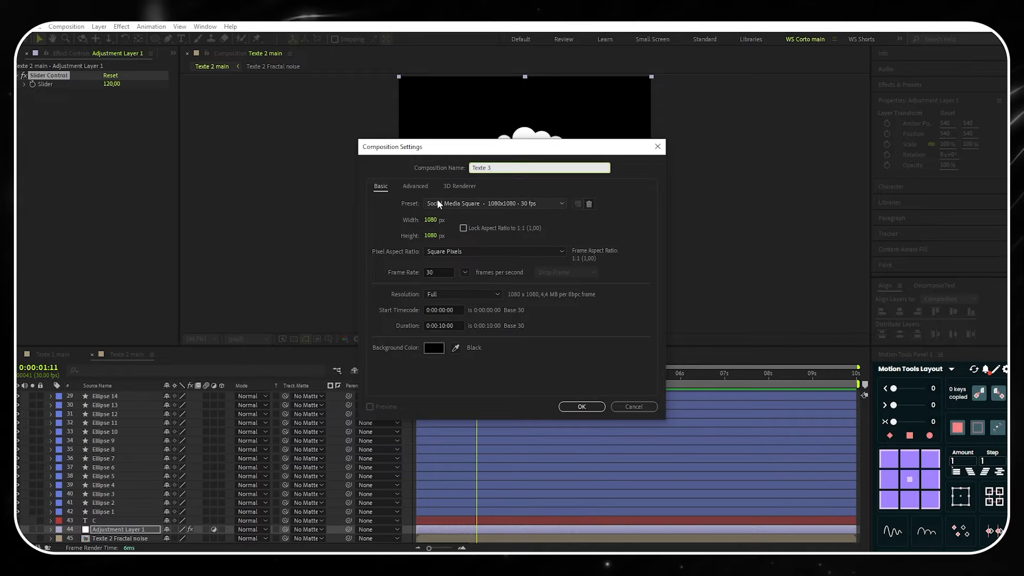
{"action": "left_click", "coordinate": [582, 407]}
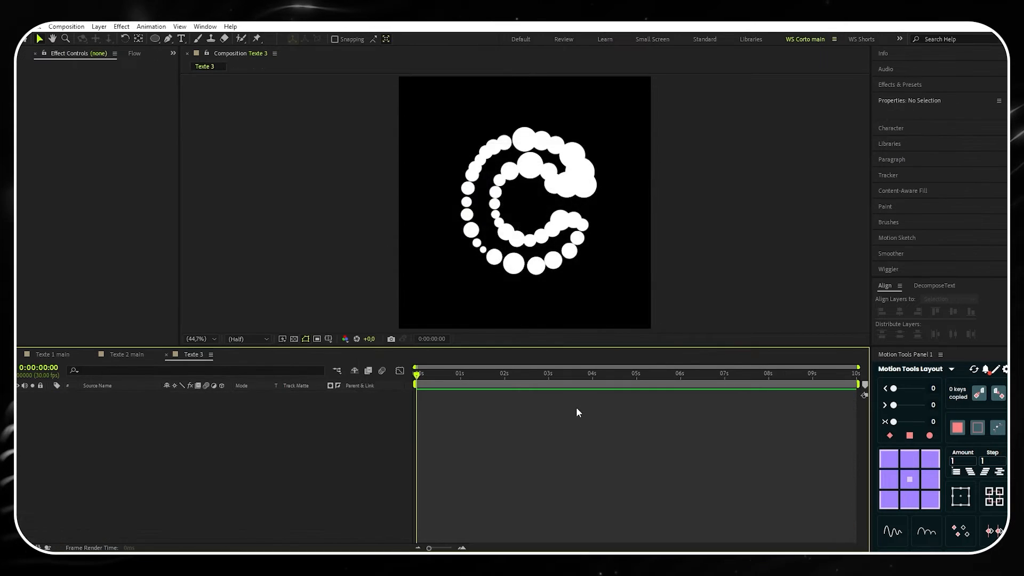
Add the text STUDIO to the Texte 3 composition and give it a fill with no stroke
{"action": "left_click", "coordinate": [181, 40]}
{"action": "left_click", "coordinate": [446, 184]}
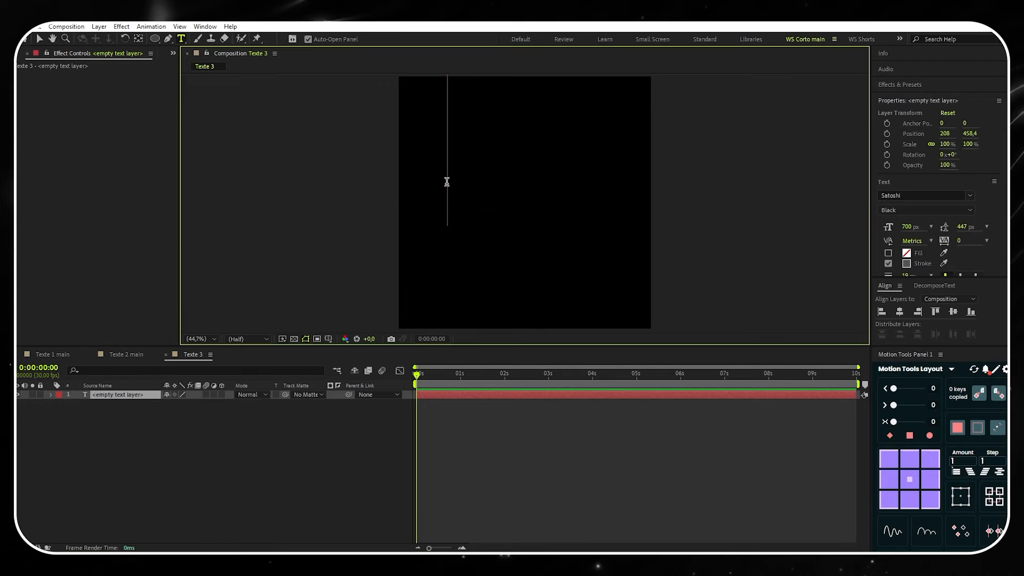
{"action": "type", "text": "STUDIO"}
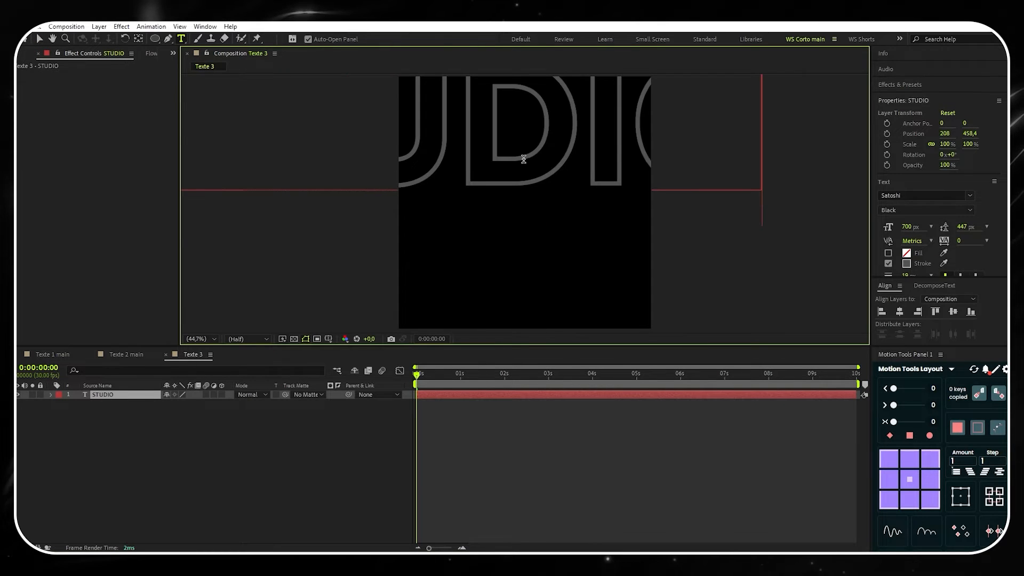
{"action": "key", "text": "ctrl+a"}
{"action": "left_click", "coordinate": [888, 253]}
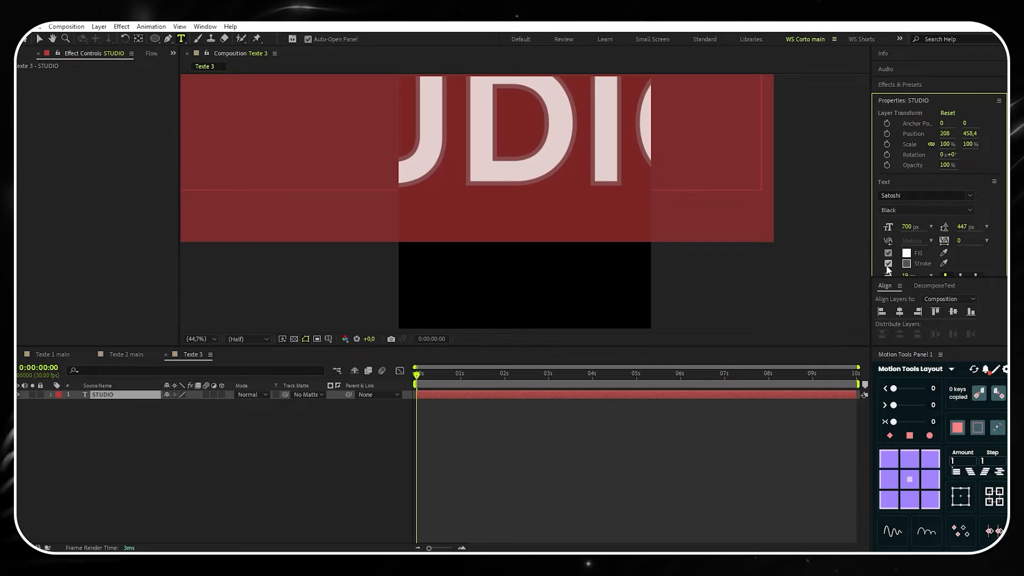
{"action": "left_click", "coordinate": [888, 263]}
Set the STUDIO text's font to Fjalla One and its size to 263 px
{"action": "left_click", "coordinate": [928, 195]}
{"action": "type", "text": "fjalla"}
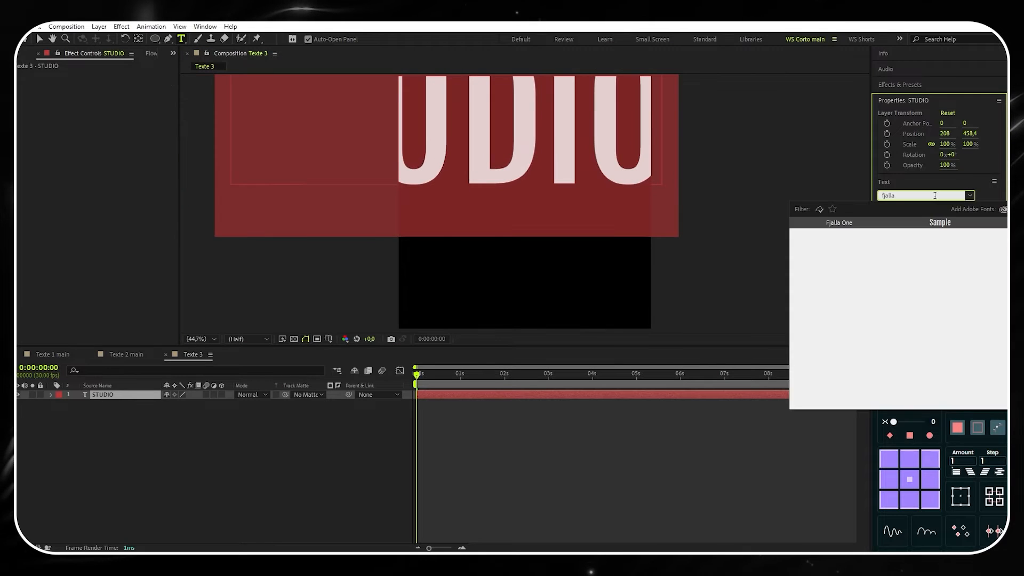
{"action": "left_click", "coordinate": [875, 219]}
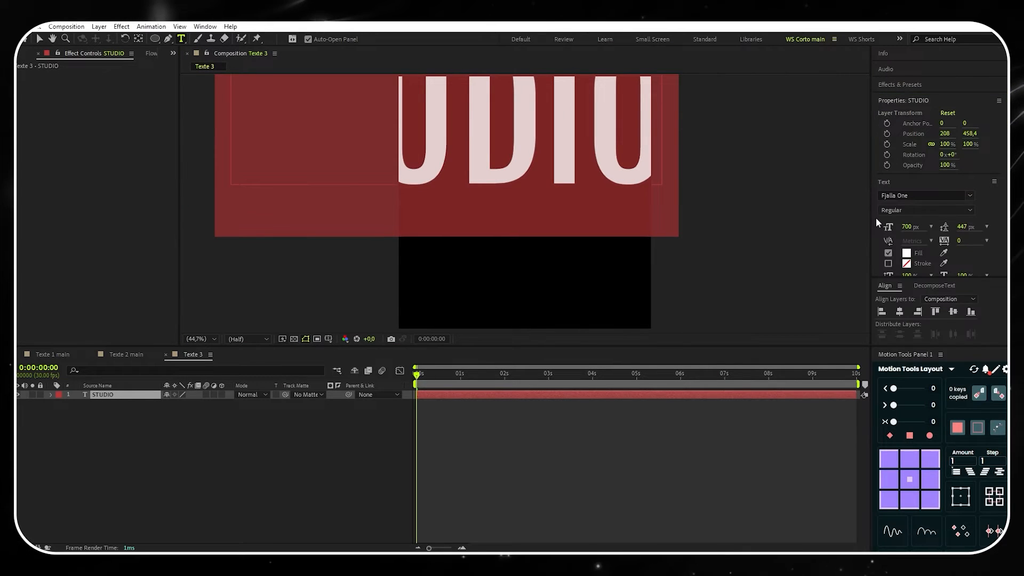
{"action": "left_click_drag", "start_coordinate": [906, 226], "coordinate": [900, 297]}
Set the STUDIO text's tracking to -54 and centre it horizontally and vertically in the composition
{"action": "left_click", "coordinate": [900, 311]}
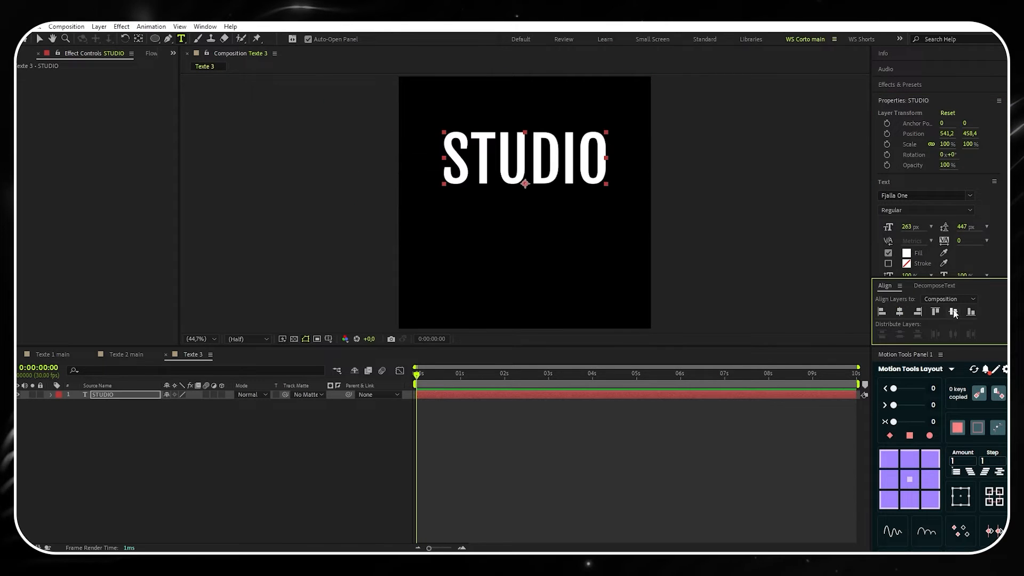
{"action": "left_click", "coordinate": [953, 311]}
{"action": "left_click_drag", "start_coordinate": [960, 241], "coordinate": [939, 251]}
{"action": "left_click", "coordinate": [899, 312]}
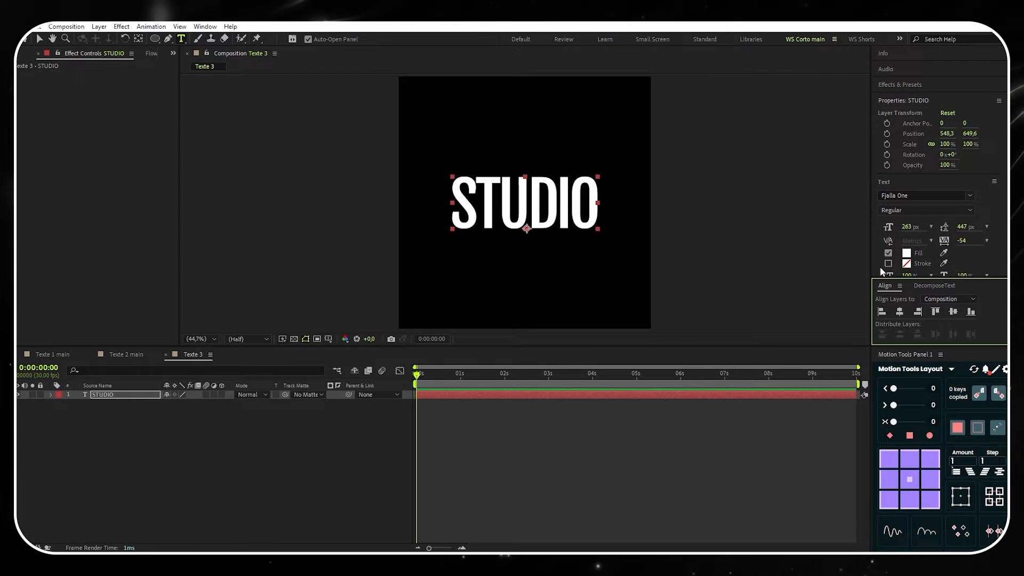
Create a shape layer from the outlines of the STUDIO text
{"action": "right_click", "coordinate": [97, 397]}
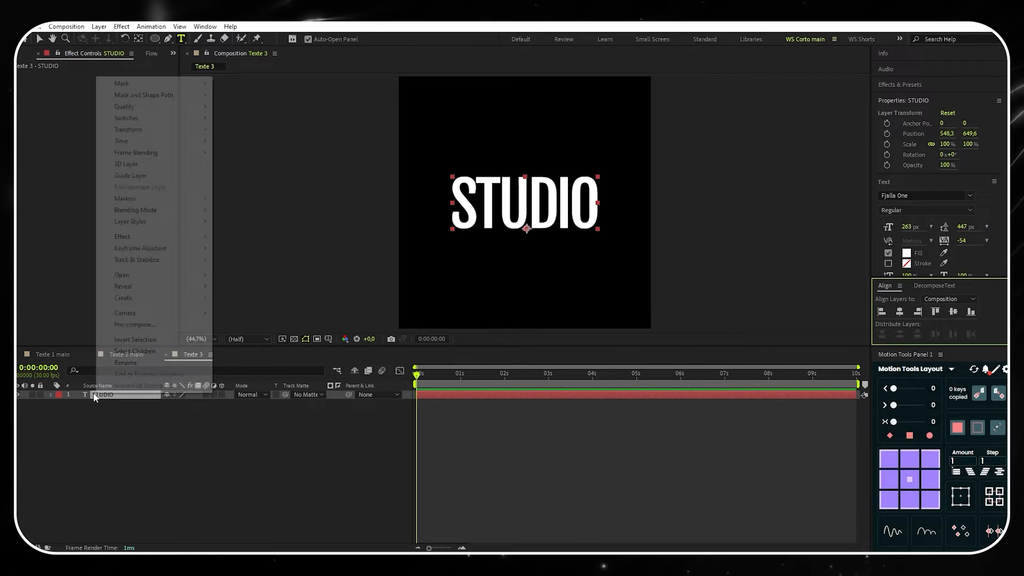
{"action": "mouse_move", "coordinate": [160, 298]}
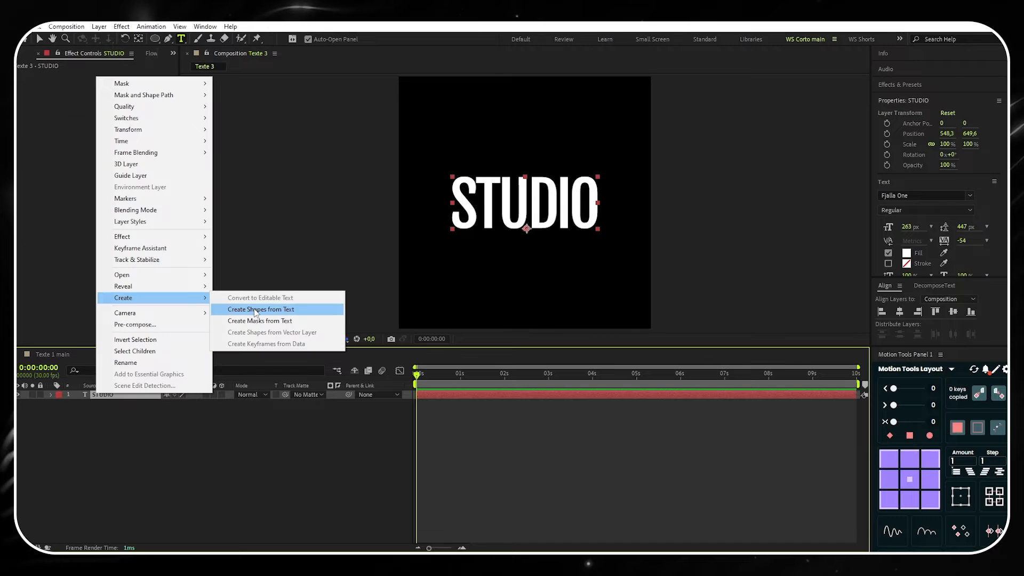
{"action": "left_click", "coordinate": [251, 309]}
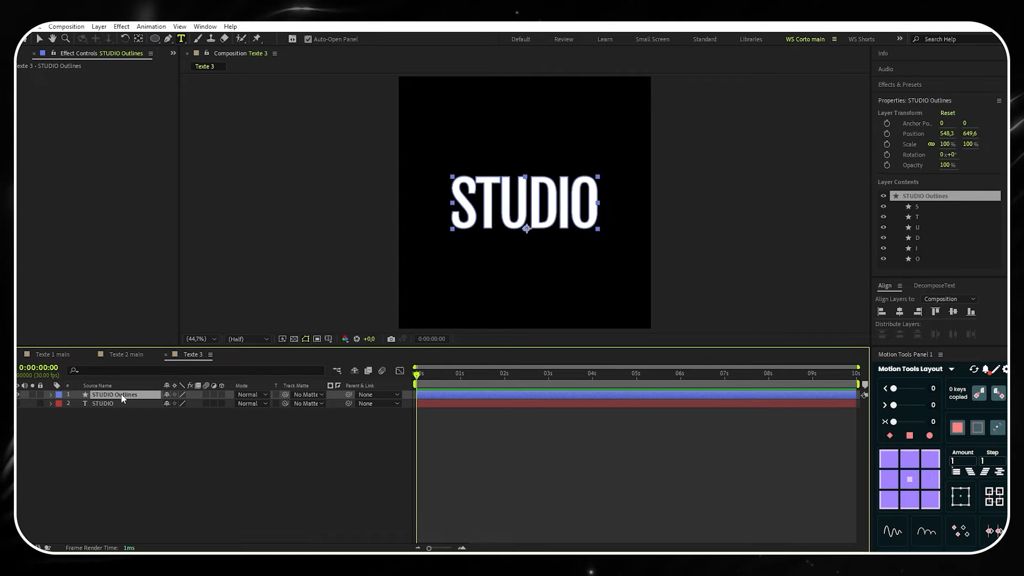
Hide the fill of every letter in the STUDIO Outlines layer so only the strokes remain
{"action": "left_click", "coordinate": [50, 392]}
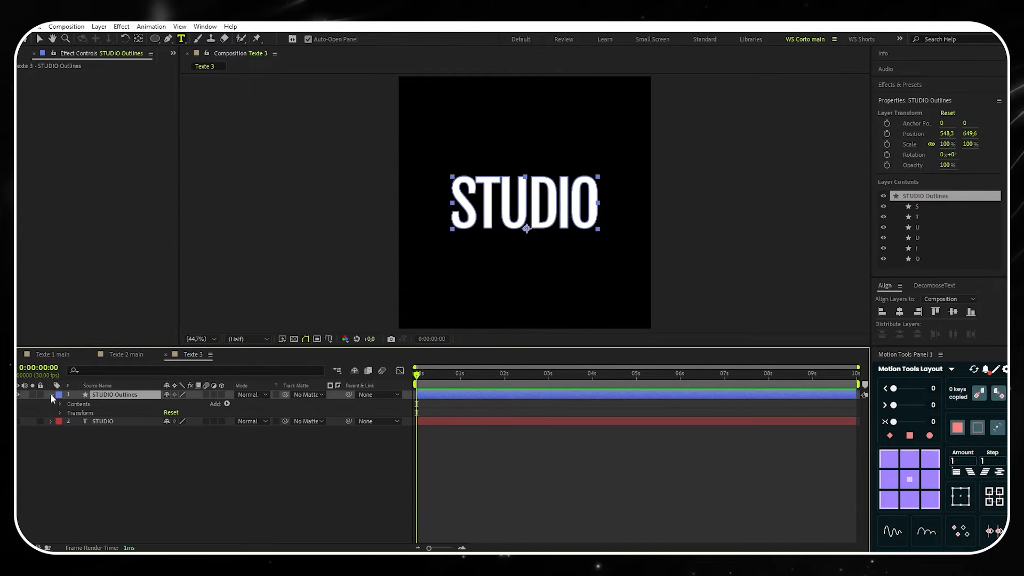
{"action": "left_click", "coordinate": [60, 404]}
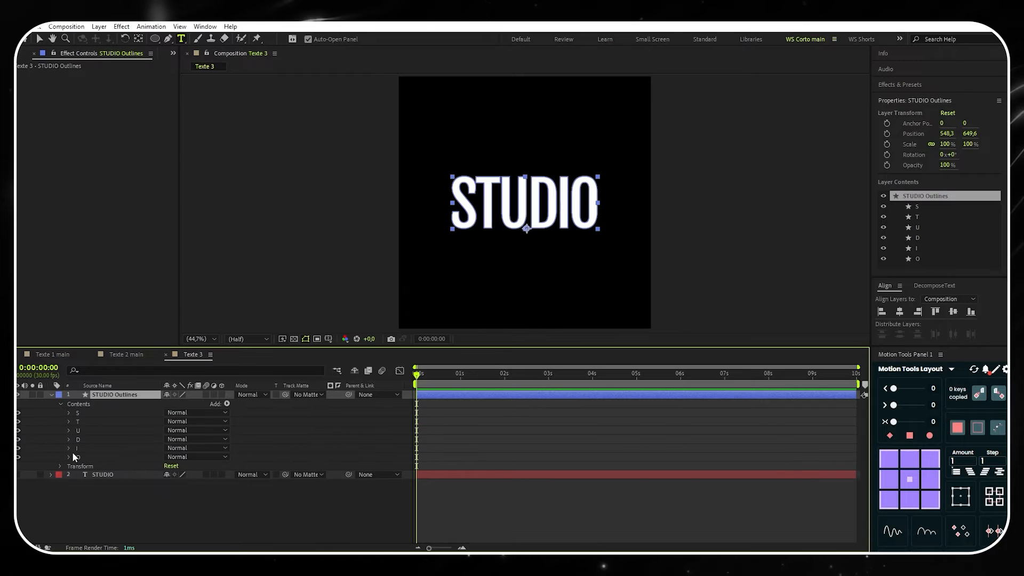
{"action": "left_click", "coordinate": [69, 412]}
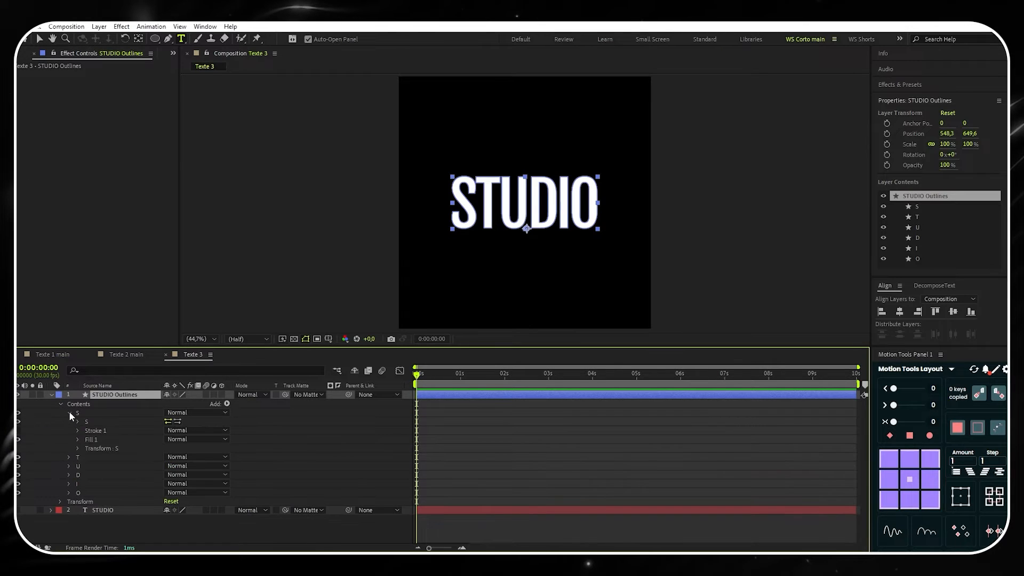
{"action": "left_click", "coordinate": [18, 440]}
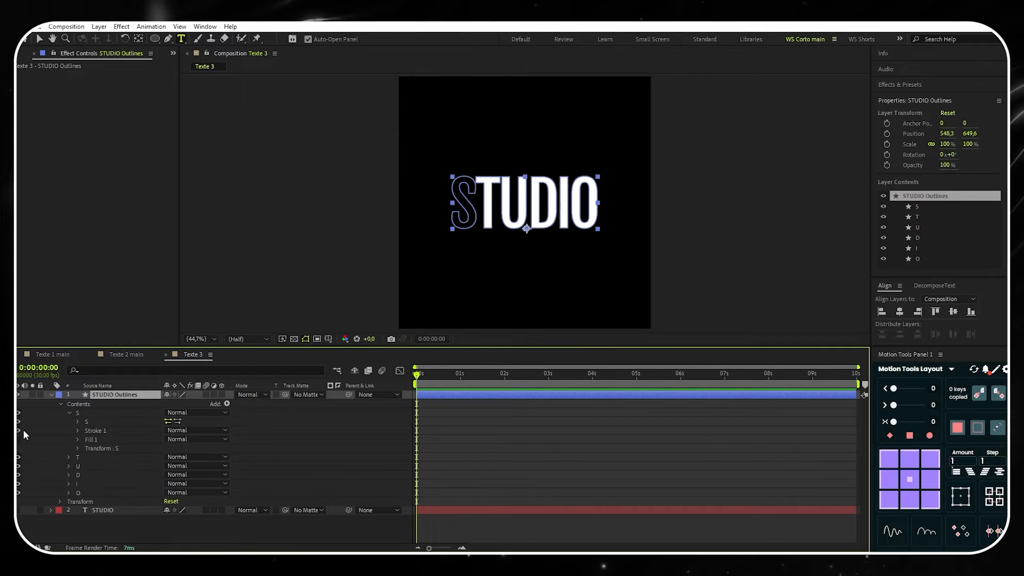
{"action": "left_click", "coordinate": [68, 457]}
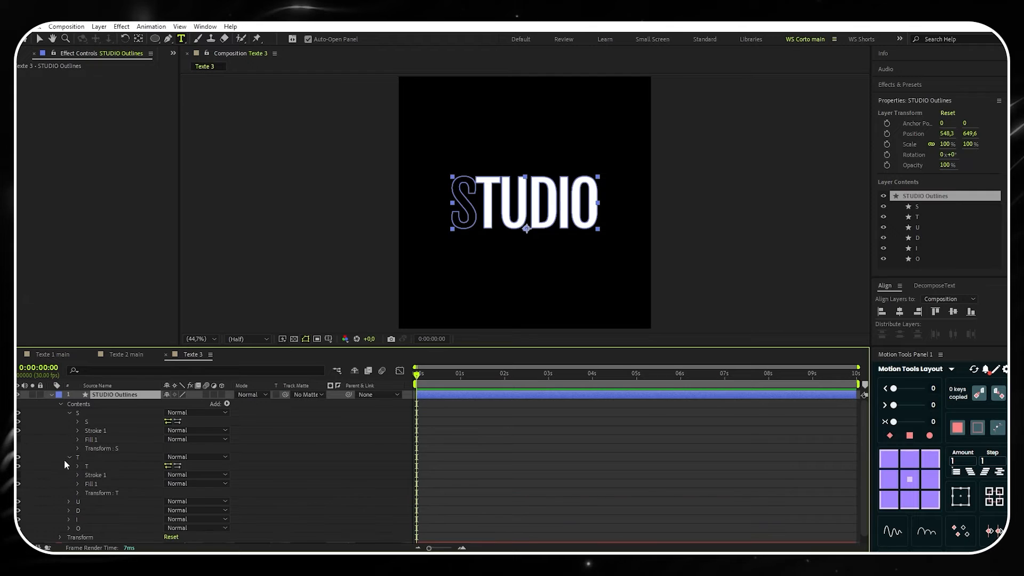
{"action": "left_click", "coordinate": [18, 484]}
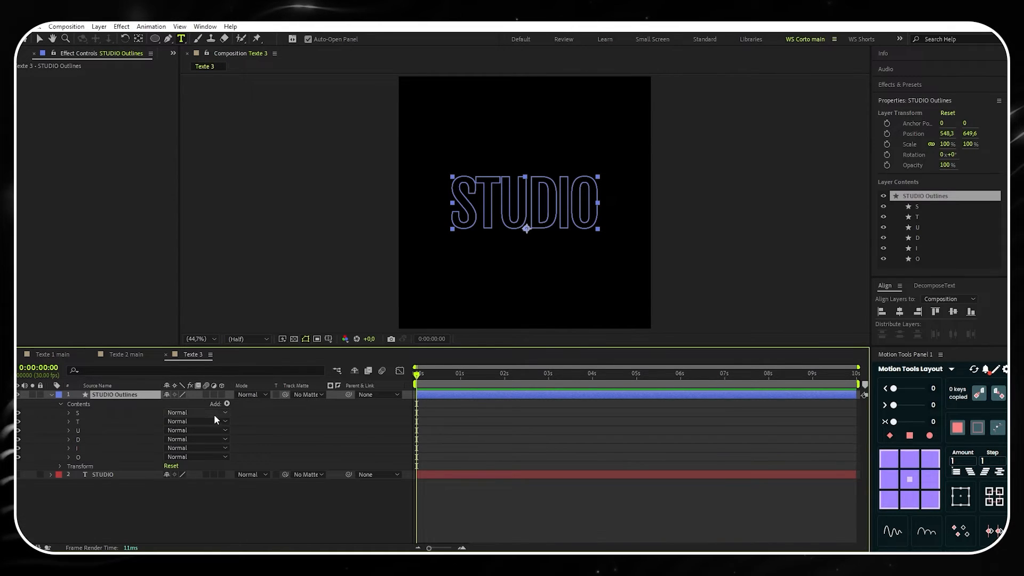
Add Offset Paths with an Amount of 44 and Merge Paths to the contents of STUDIO Outlines
{"action": "left_click", "coordinate": [227, 404]}
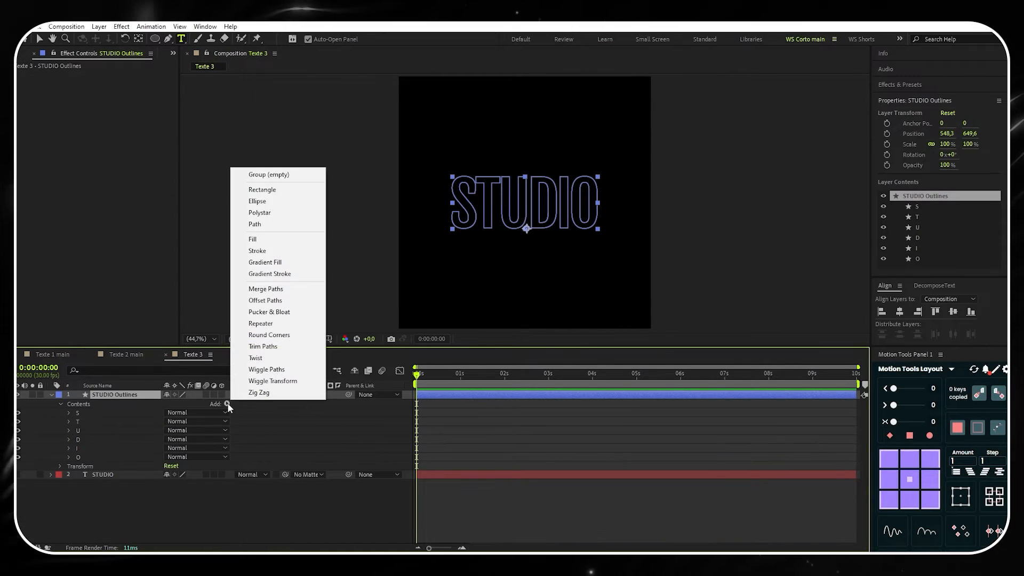
{"action": "left_click", "coordinate": [265, 300]}
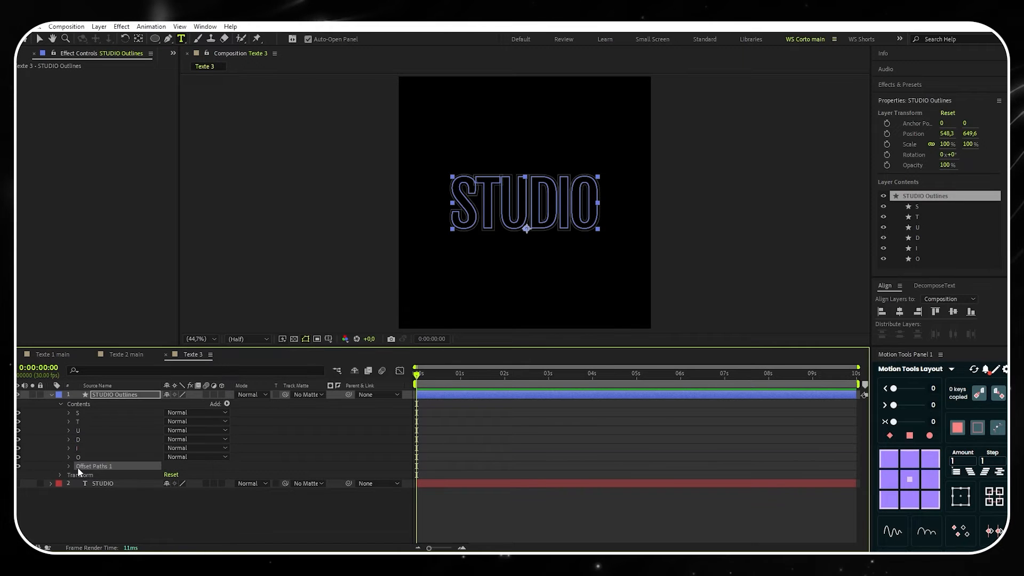
{"action": "left_click", "coordinate": [70, 466]}
{"action": "left_click_drag", "start_coordinate": [169, 475], "coordinate": [188, 475]}
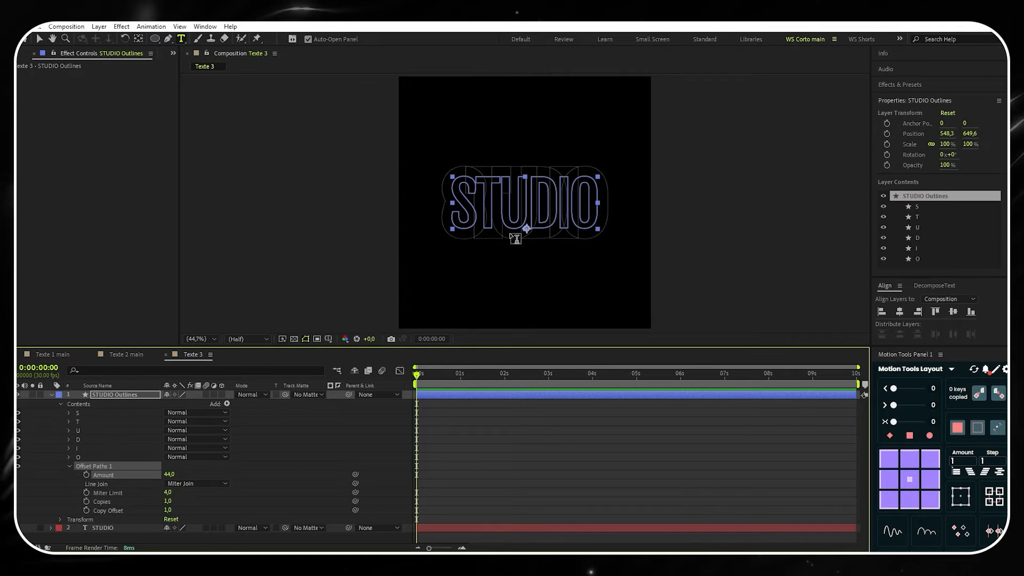
{"action": "left_click", "coordinate": [227, 405]}
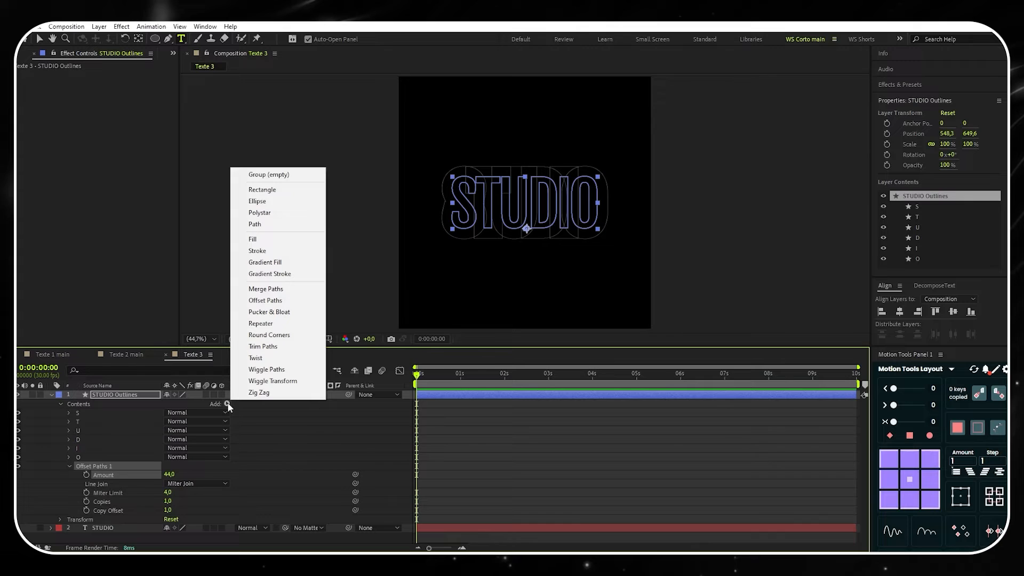
{"action": "left_click", "coordinate": [265, 289]}
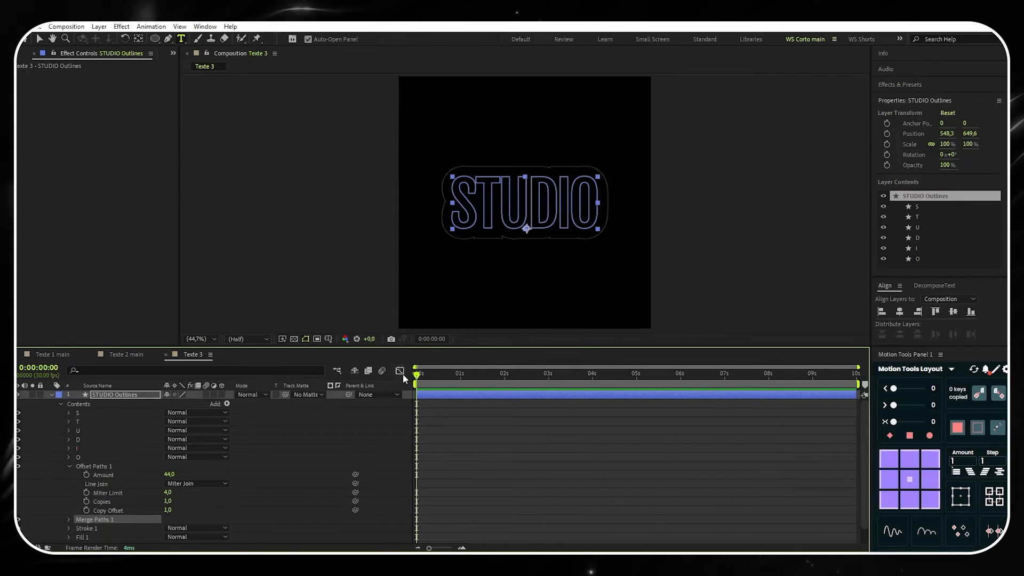
Keyframe the Offset Paths Amount of STUDIO Outlines at -20 at the start of the timeline
{"action": "left_click", "coordinate": [86, 474]}
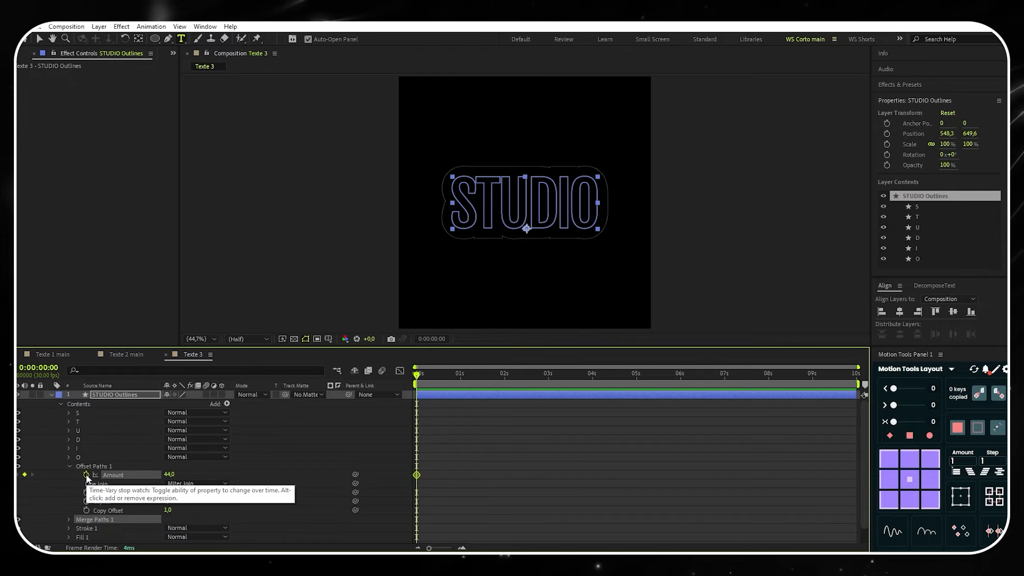
{"action": "left_click_drag", "start_coordinate": [172, 475], "coordinate": [142, 478]}
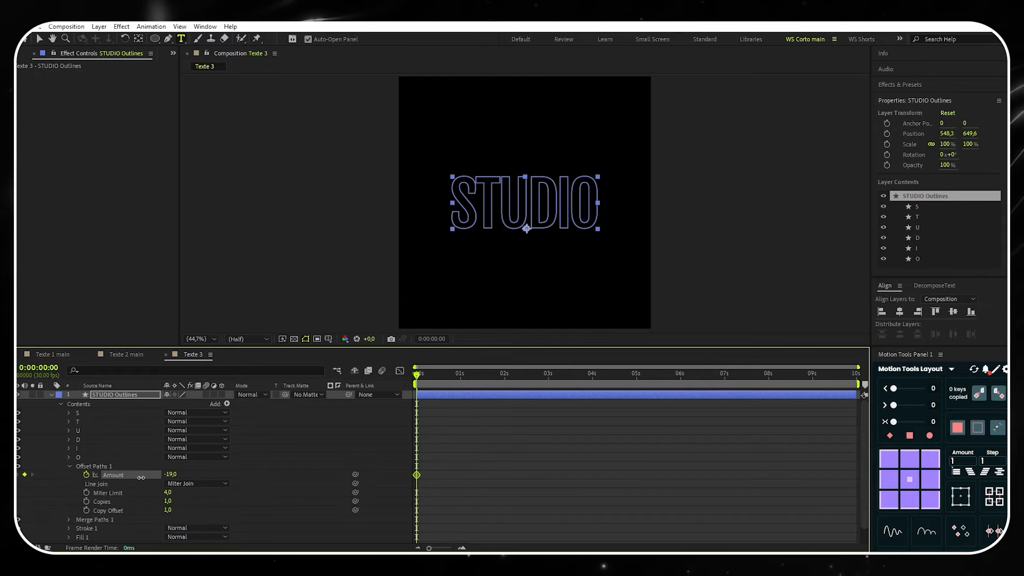
{"action": "left_click", "coordinate": [227, 476]}
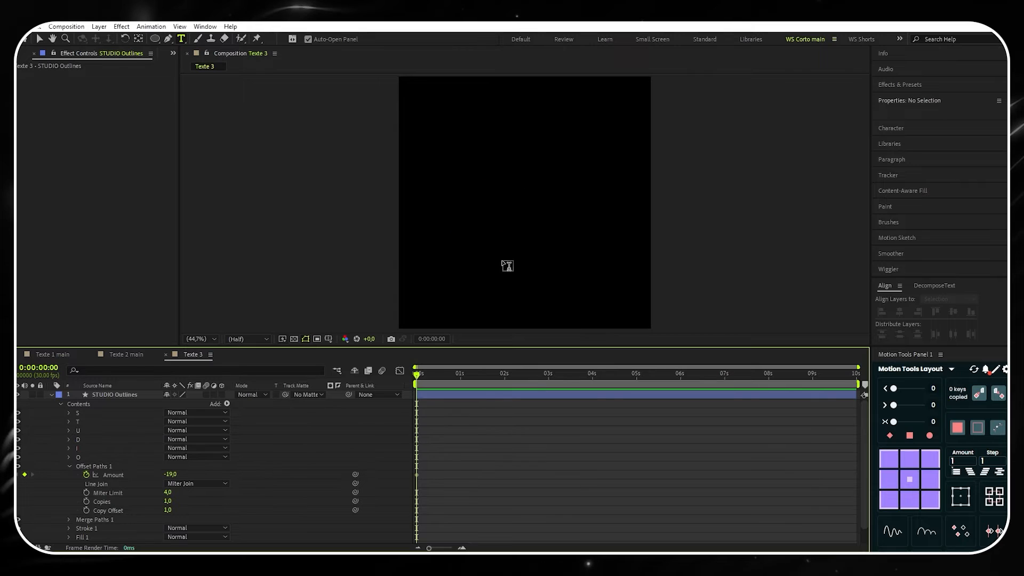
{"action": "left_click", "coordinate": [168, 475]}
{"action": "type", "text": "-15"}
{"action": "key", "text": "Return"}
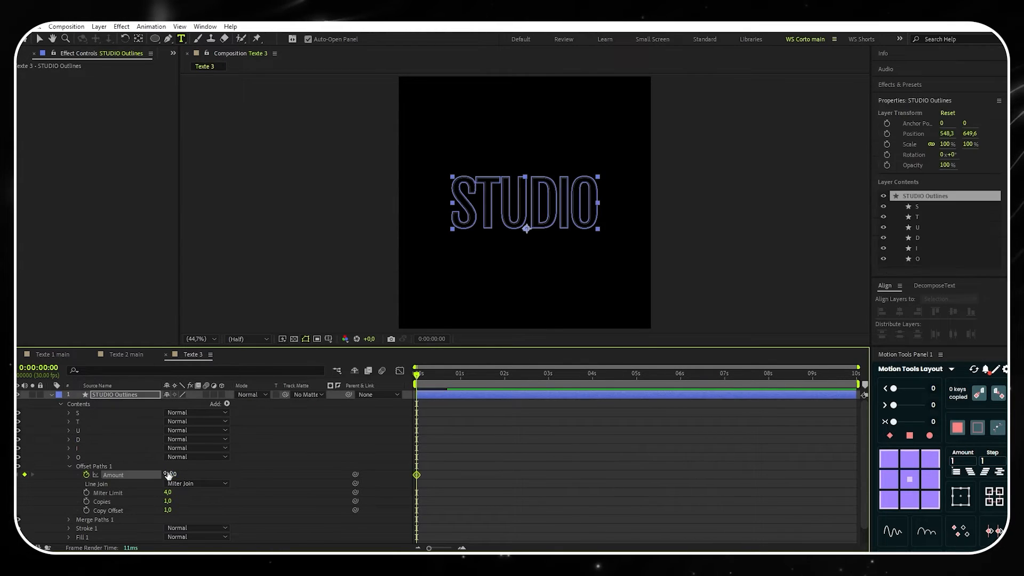
{"action": "left_click", "coordinate": [241, 470]}
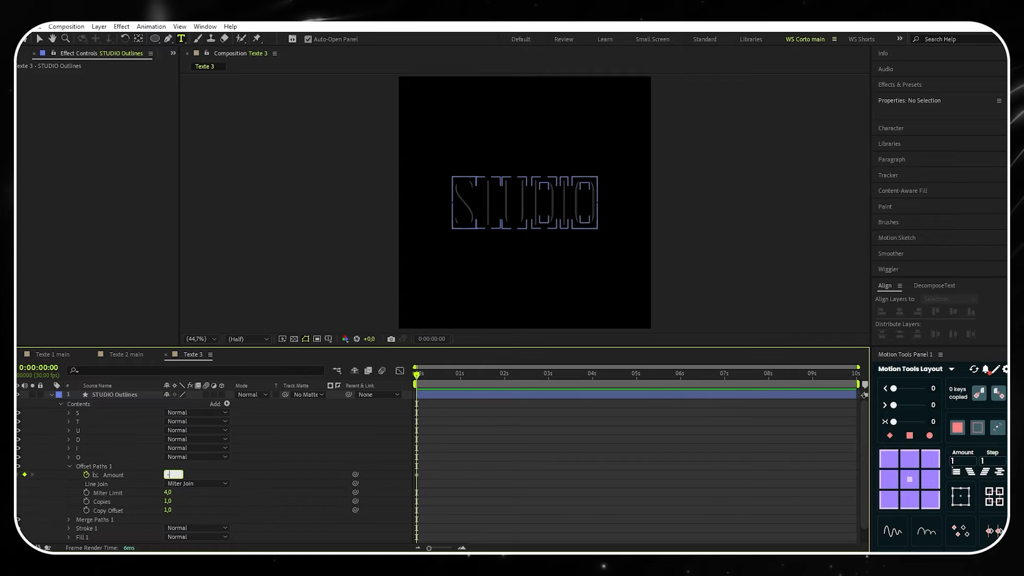
{"action": "type", "text": "-20"}
{"action": "key", "text": "Return"}
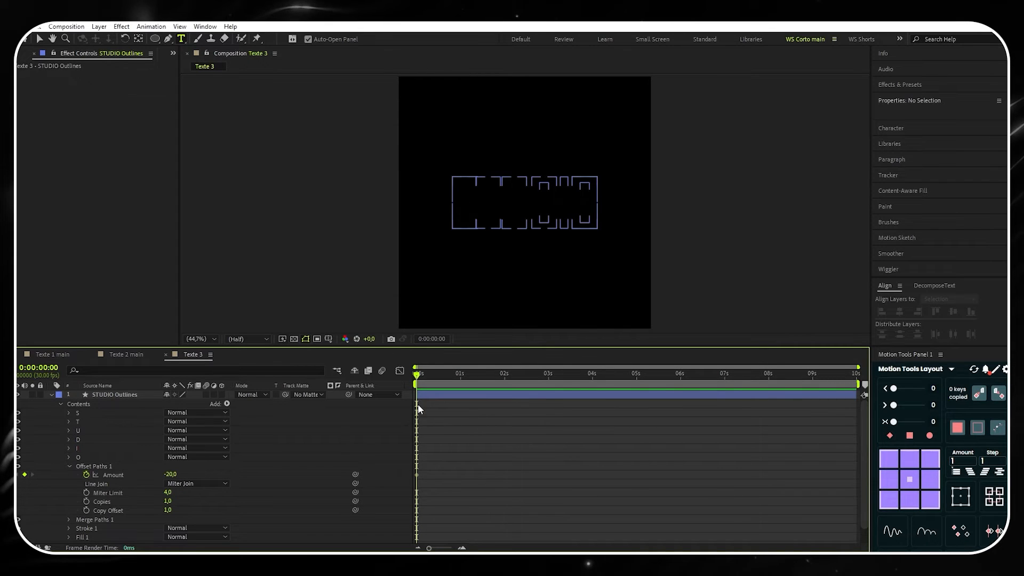
Keyframe the Offset Paths Amount at 447 on the last frame, 0:00:09:29, and collapse the STUDIO Outlines layer
{"action": "left_click_drag", "start_coordinate": [418, 404], "coordinate": [855, 383]}
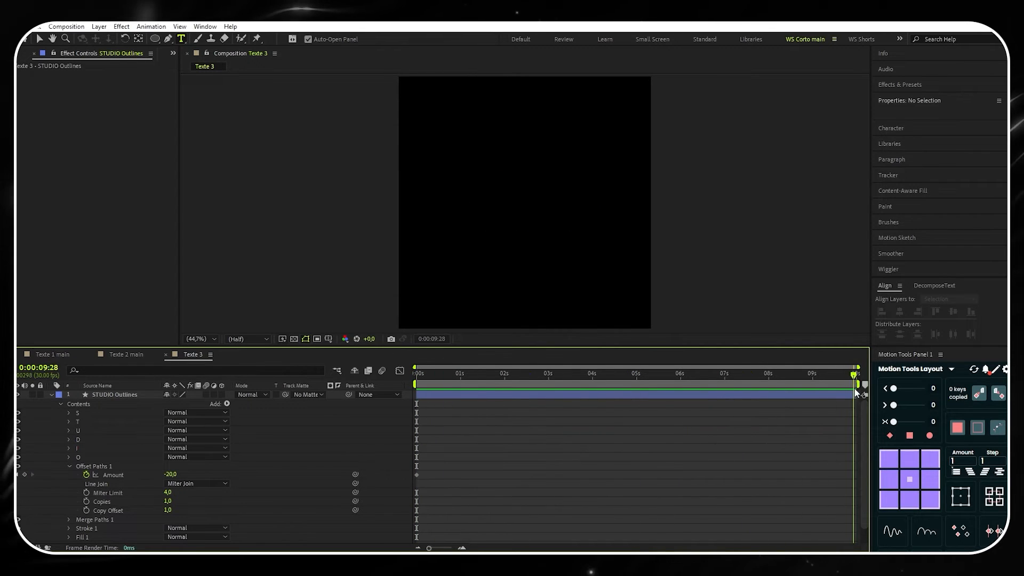
{"action": "left_click_drag", "start_coordinate": [169, 474], "coordinate": [197, 496]}
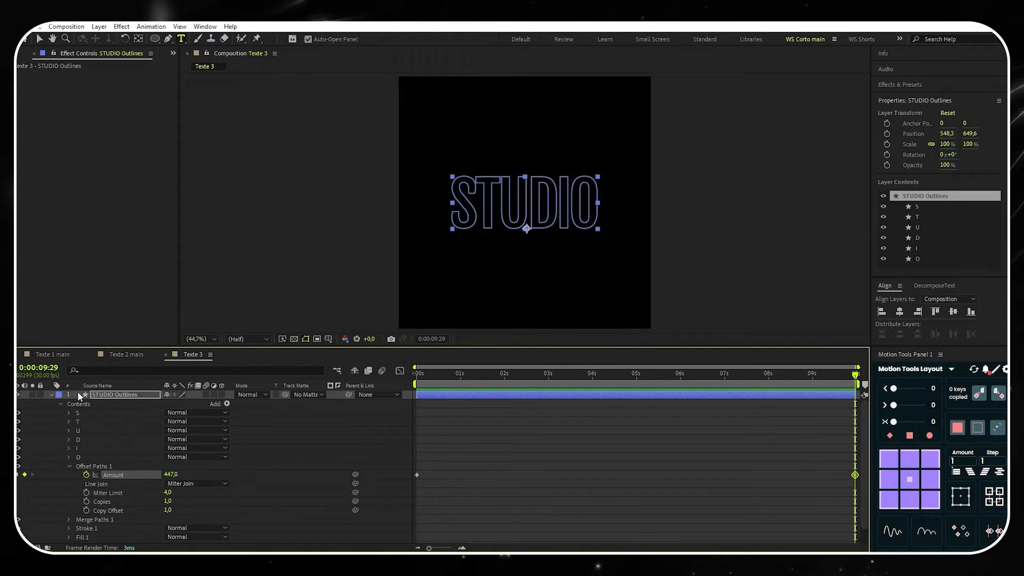
{"action": "left_click", "coordinate": [50, 394]}
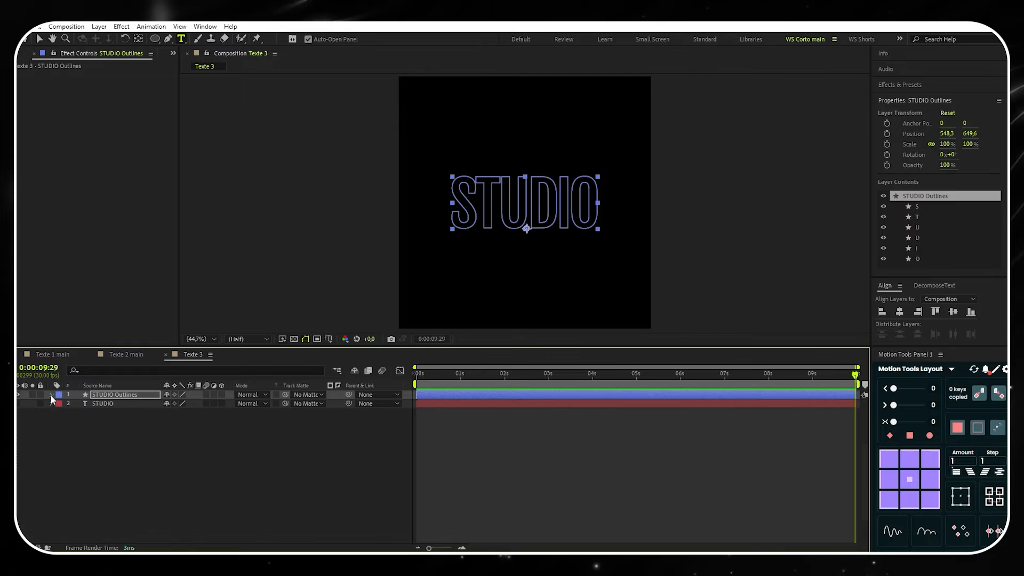
Add a new adjustment layer above the STUDIO Outlines layer
{"action": "left_click", "coordinate": [127, 437]}
{"action": "right_click", "coordinate": [124, 435]}
{"action": "mouse_move", "coordinate": [152, 307]}
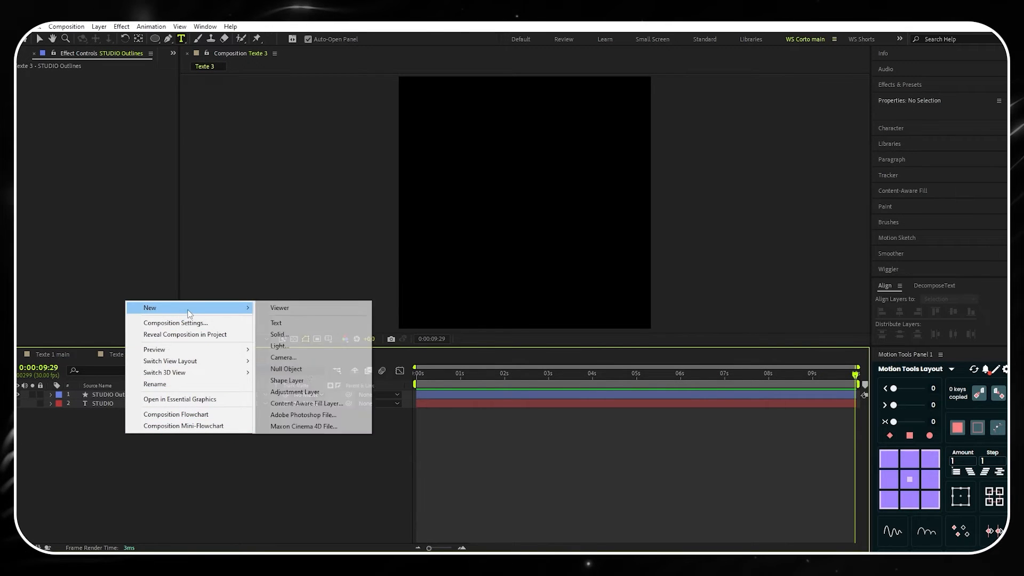
{"action": "left_click", "coordinate": [288, 379]}
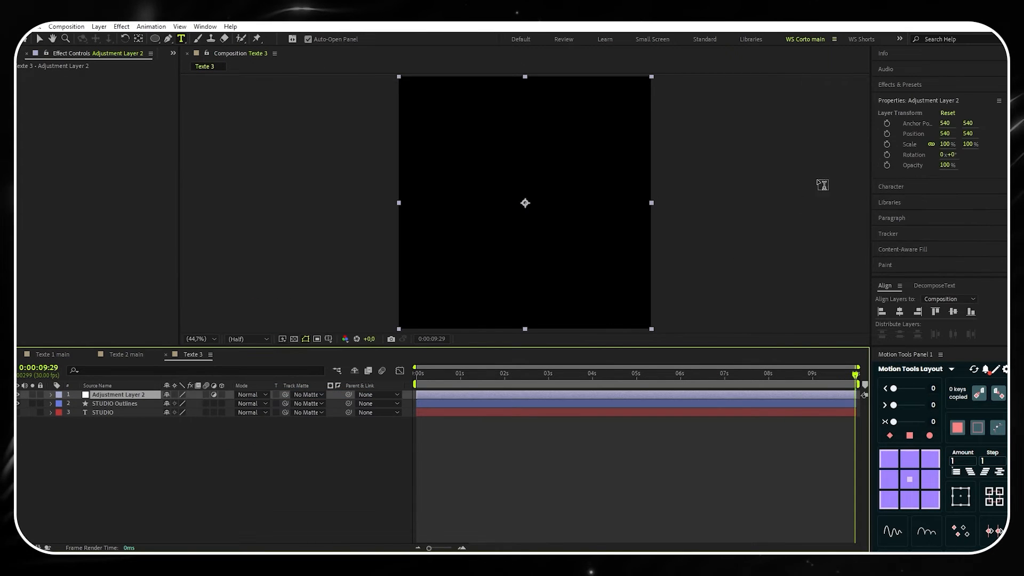
Find the Echo effect and apply it to the adjustment layer above STUDIO Outlines
{"action": "left_click", "coordinate": [900, 84]}
{"action": "left_click", "coordinate": [879, 99]}
{"action": "type", "text": "echo"}
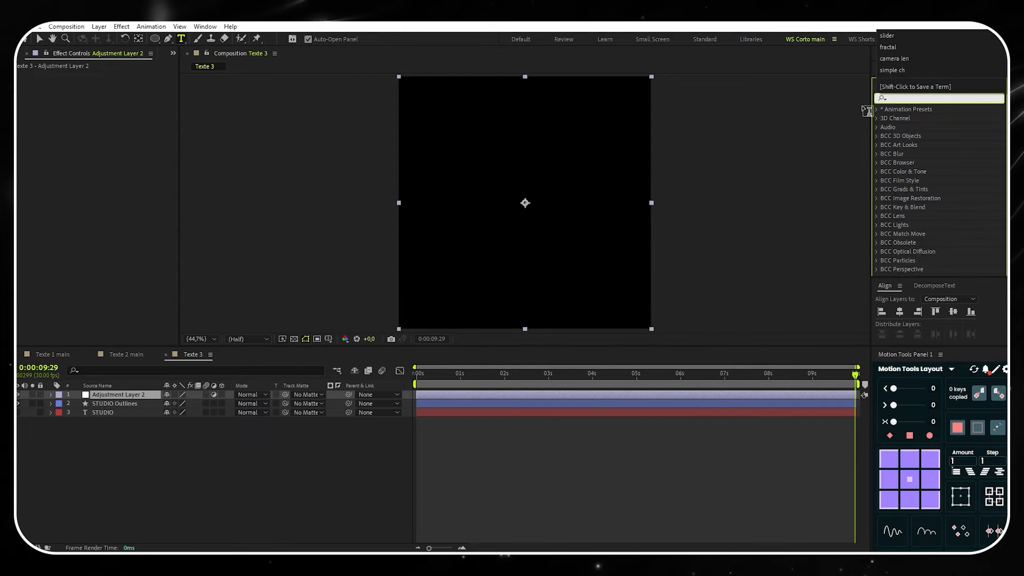
{"action": "left_click_drag", "start_coordinate": [905, 118], "coordinate": [136, 395]}
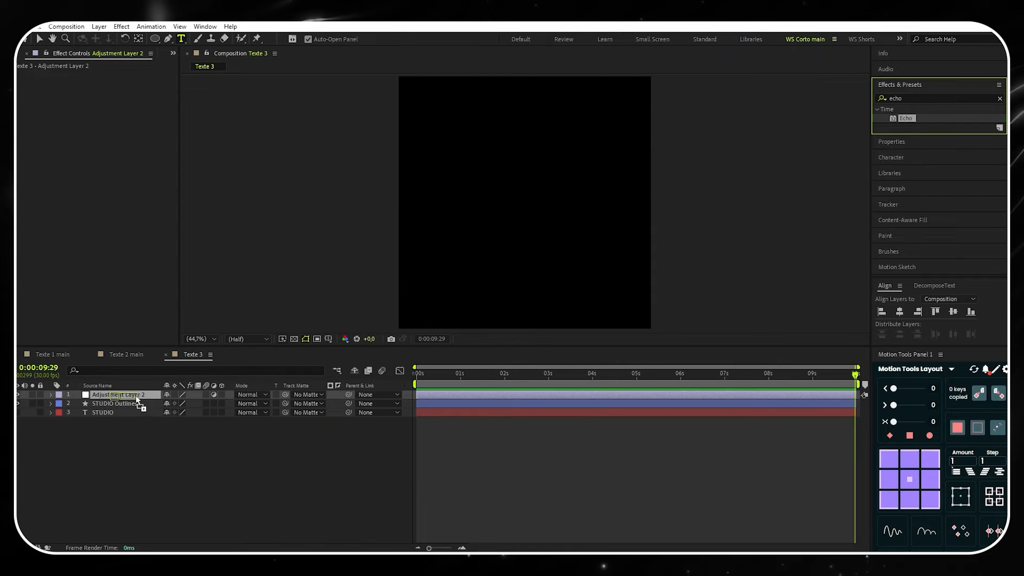
Set the Echo effect's Echo Time to -0,7 seconds and its Number Of Echoes to 40
{"action": "left_click", "coordinate": [112, 84]}
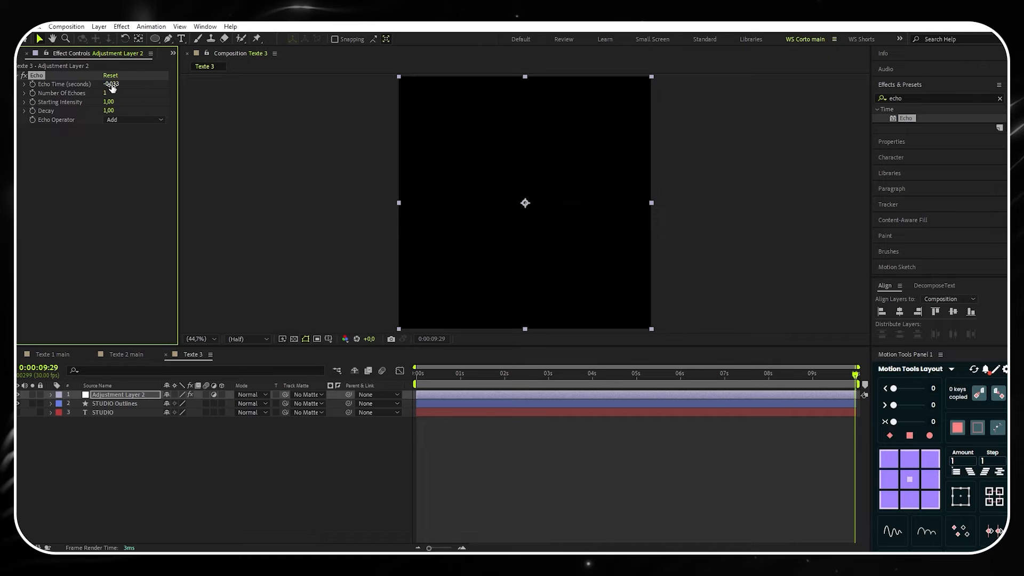
{"action": "type", "text": "-0,"}
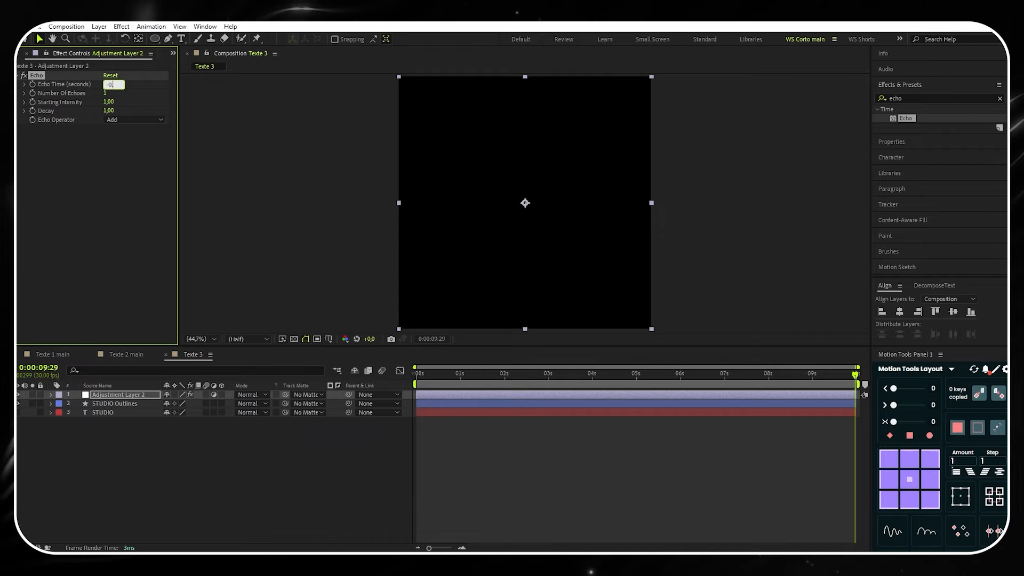
{"action": "type", "text": "7"}
{"action": "key", "text": "Return"}
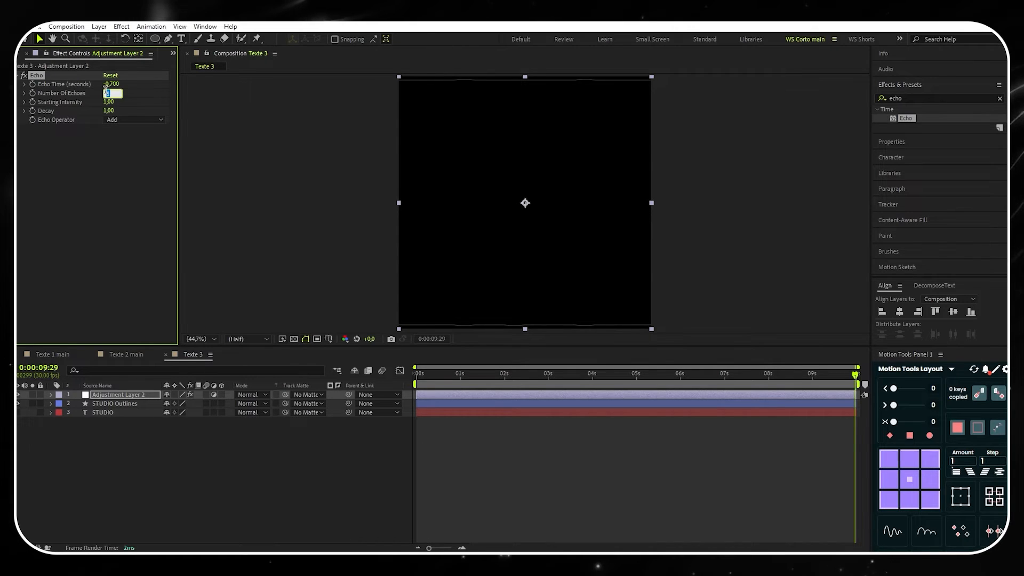
{"action": "key", "text": "Return"}
Preview the echoed STUDIO outlines from the start of the timeline
{"action": "left_click_drag", "start_coordinate": [417, 374], "coordinate": [378, 373]}
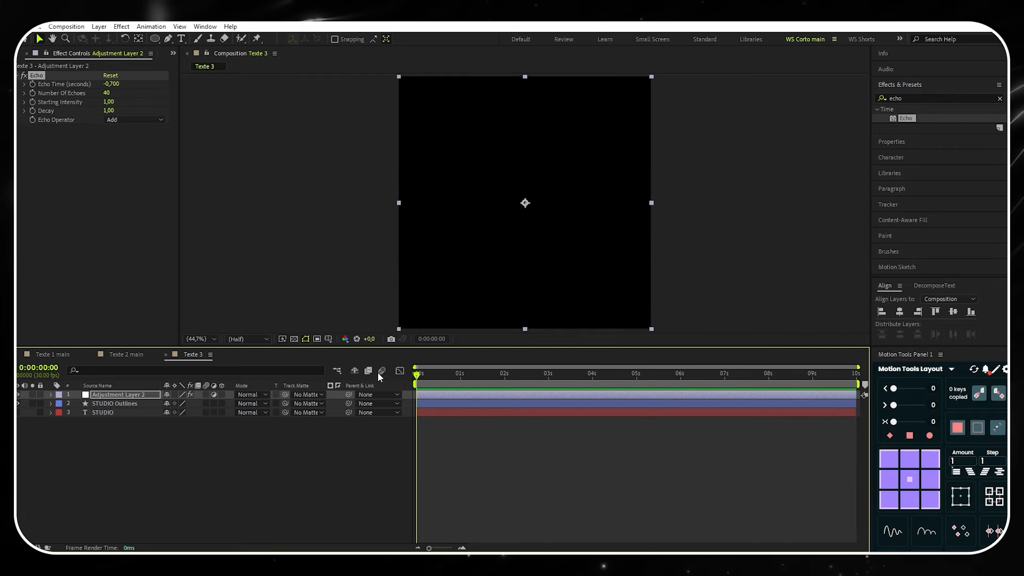
{"action": "key", "text": "space"}
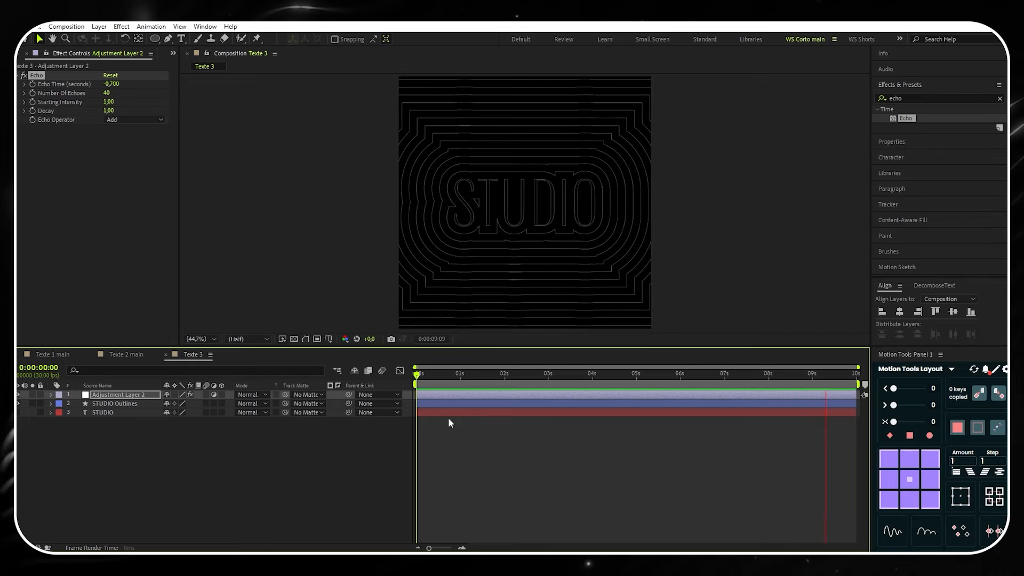
{"action": "key", "text": "space"}
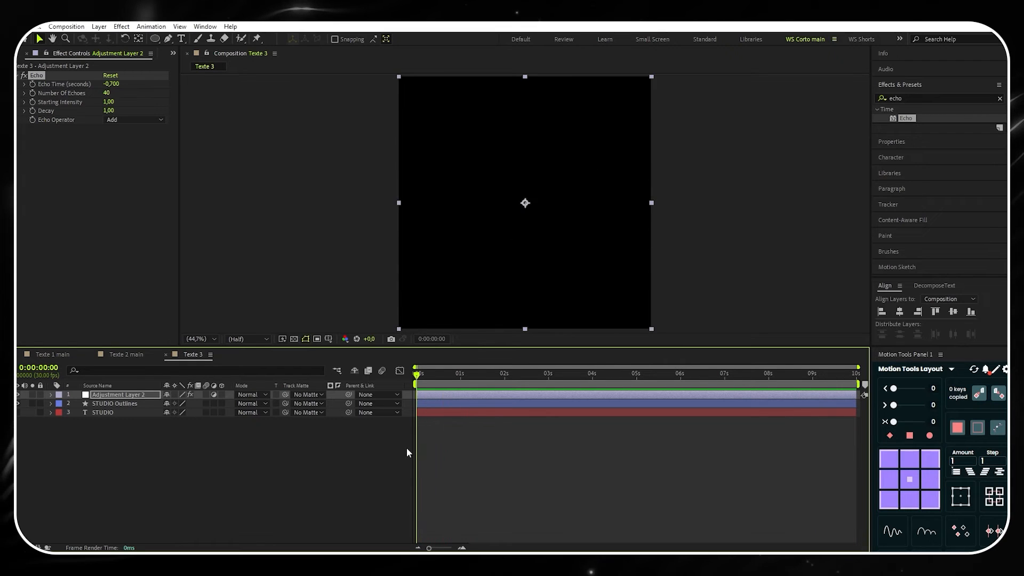
Set the duration of the Texte 3 composition to 0:00:20:00
{"action": "right_click", "coordinate": [193, 354]}
{"action": "left_click", "coordinate": [251, 171]}
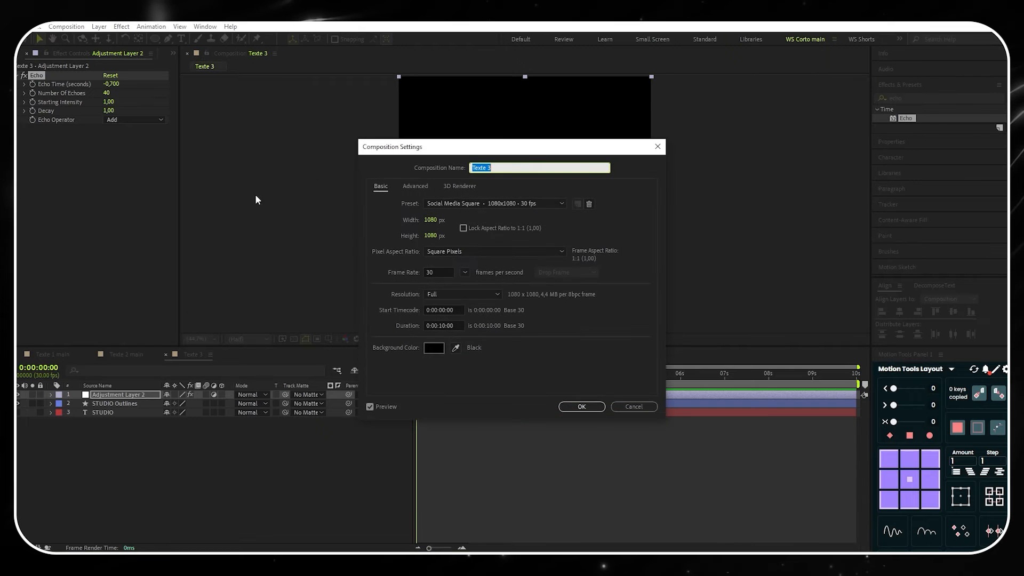
{"action": "type", "text": "2000"}
{"action": "left_click", "coordinate": [581, 406]}
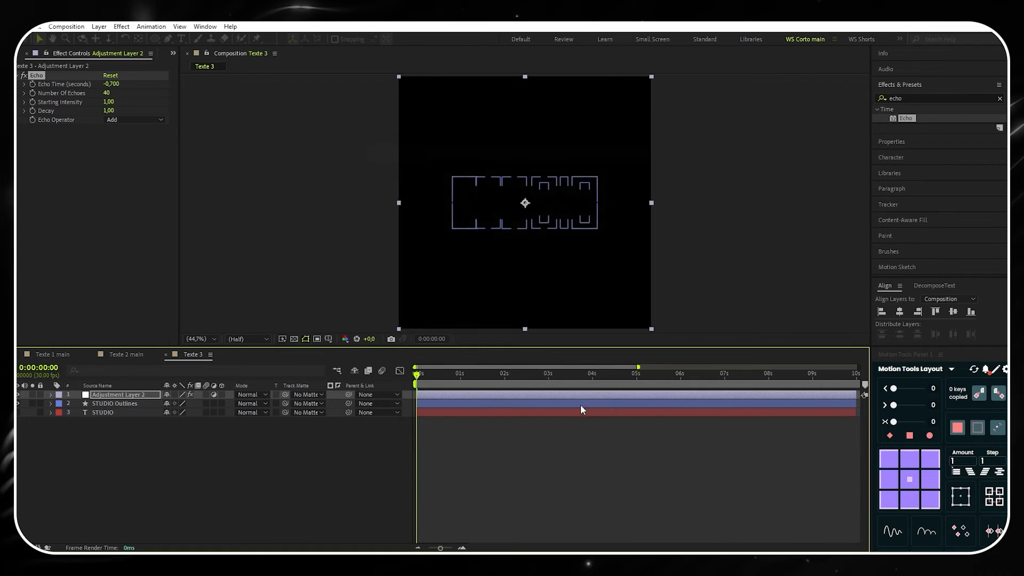
Extend all three layers of Texte 3 to the end of the 20-second timeline
{"action": "left_click", "coordinate": [626, 413]}
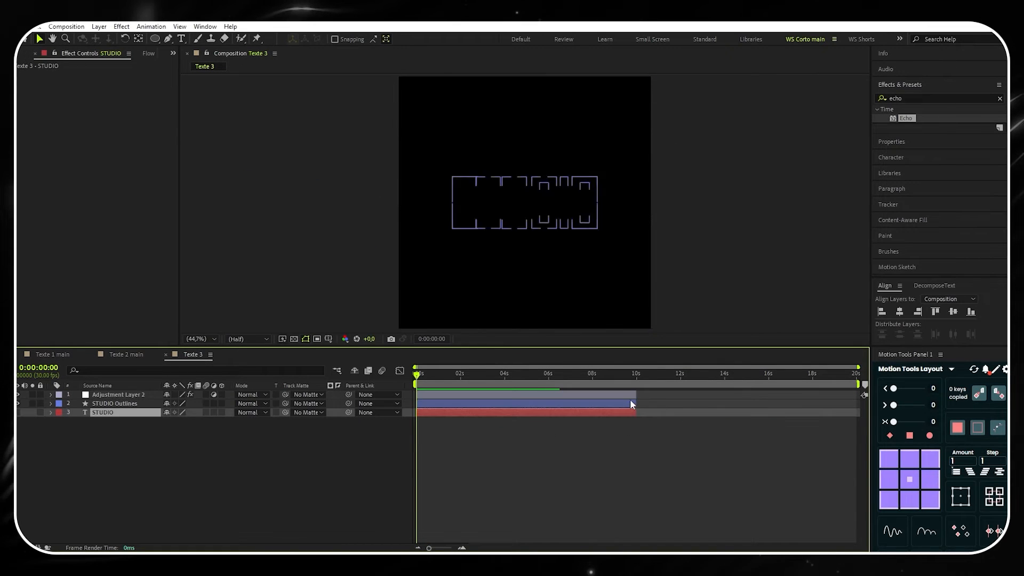
{"action": "left_click", "coordinate": [634, 395], "text": "shift"}
{"action": "left_click_drag", "start_coordinate": [639, 395], "coordinate": [856, 405]}
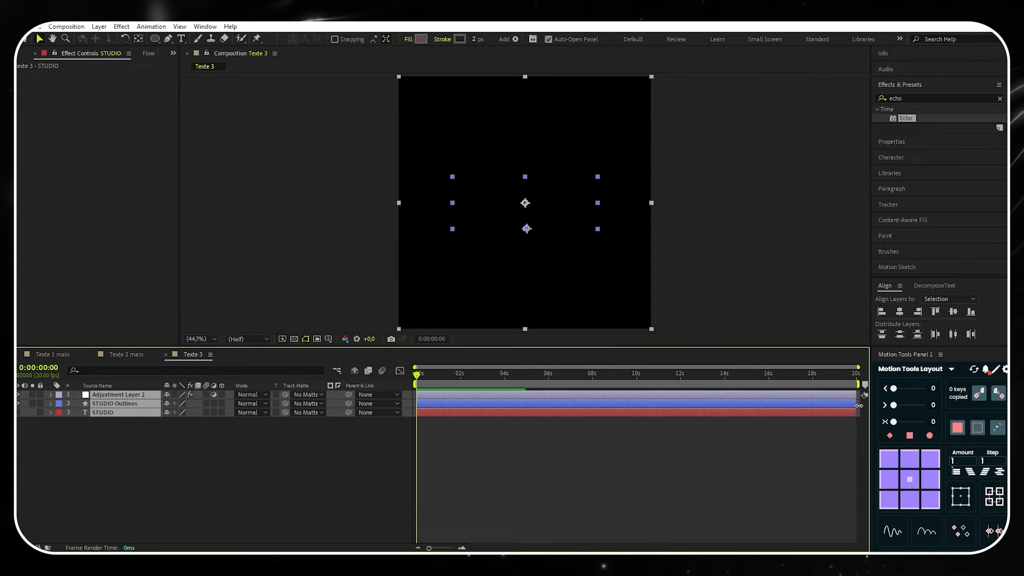
Preview the second half of the Texte 3 animation, starting from 0:00:10:00
{"action": "left_click_drag", "start_coordinate": [423, 375], "coordinate": [636, 381]}
{"action": "left_click", "coordinate": [569, 453]}
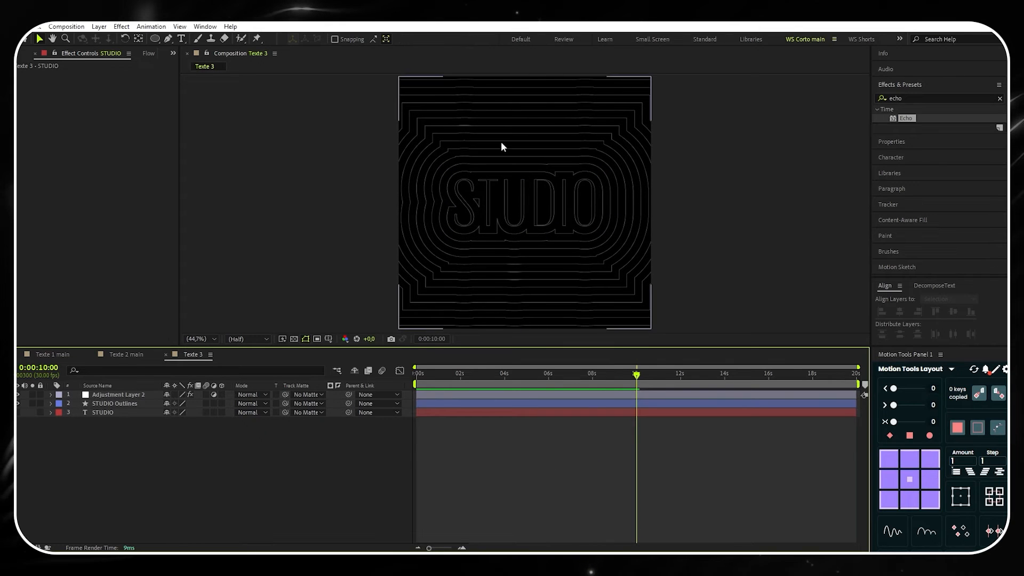
{"action": "key", "text": "space"}
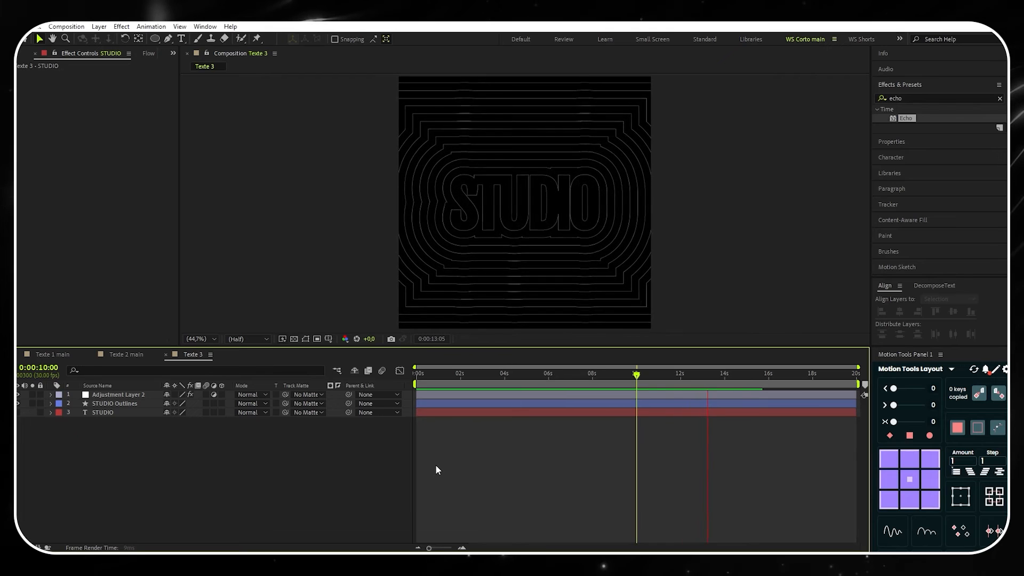
{"action": "key", "text": "space"}
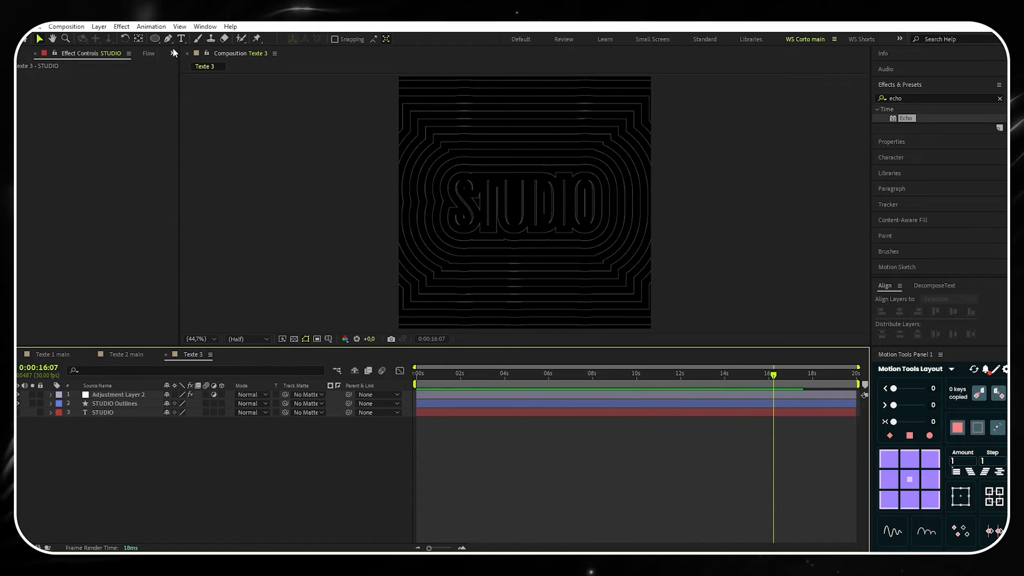
Create a new 1080x1080, 30 fps, 20-second composition named Texte main
{"action": "left_click", "coordinate": [73, 28]}
{"action": "left_click", "coordinate": [75, 37]}
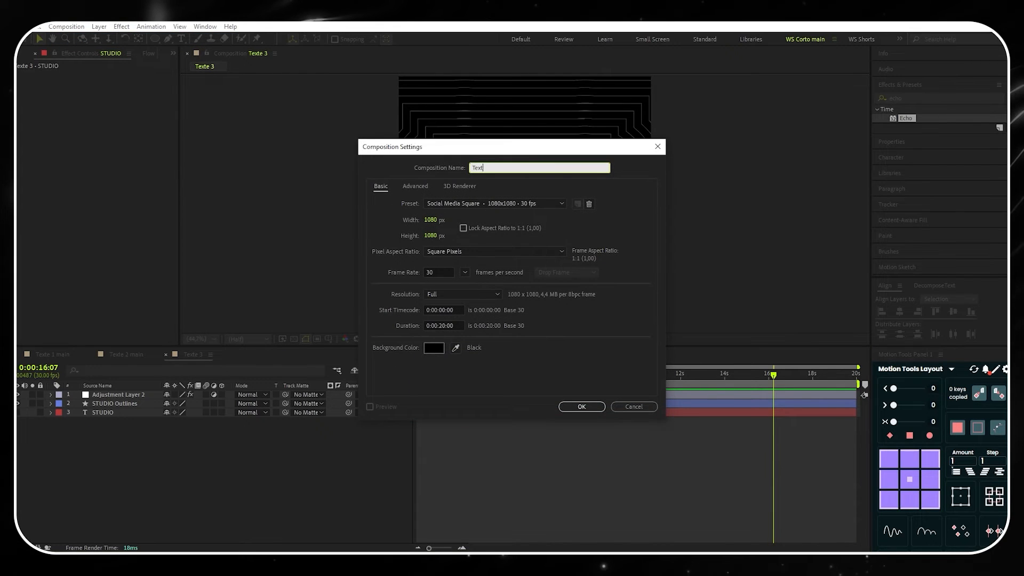
{"action": "type", "text": "Texte main"}
{"action": "left_click", "coordinate": [582, 406]}
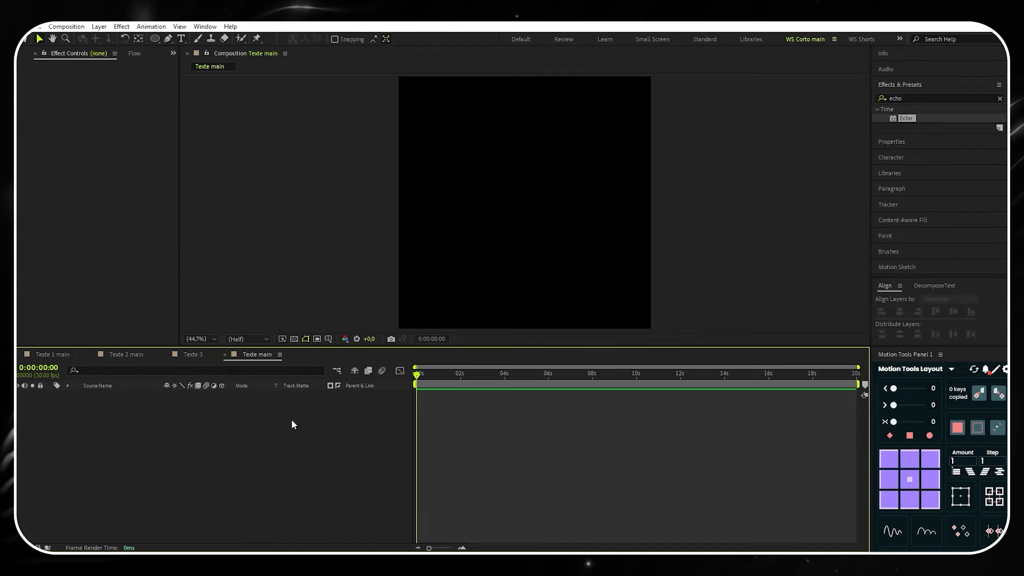
Place the Texte 3 composition from the project as a layer in the Texte main timeline
{"action": "left_click", "coordinate": [173, 53]}
{"action": "left_click", "coordinate": [195, 64]}
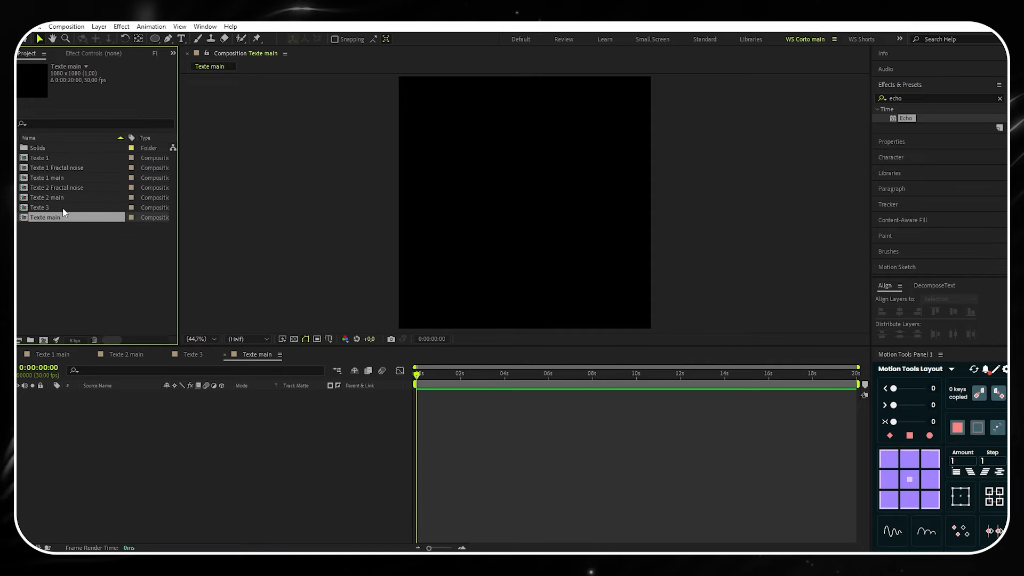
{"action": "left_click_drag", "start_coordinate": [63, 208], "coordinate": [110, 411]}
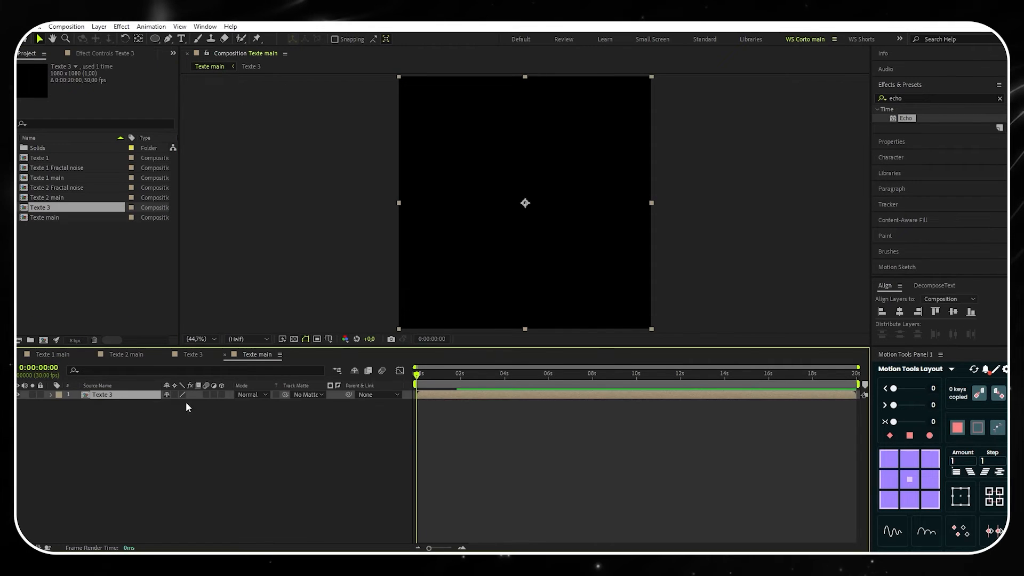
Rename the Texte main composition as Texte 3 main
{"action": "right_click", "coordinate": [255, 355]}
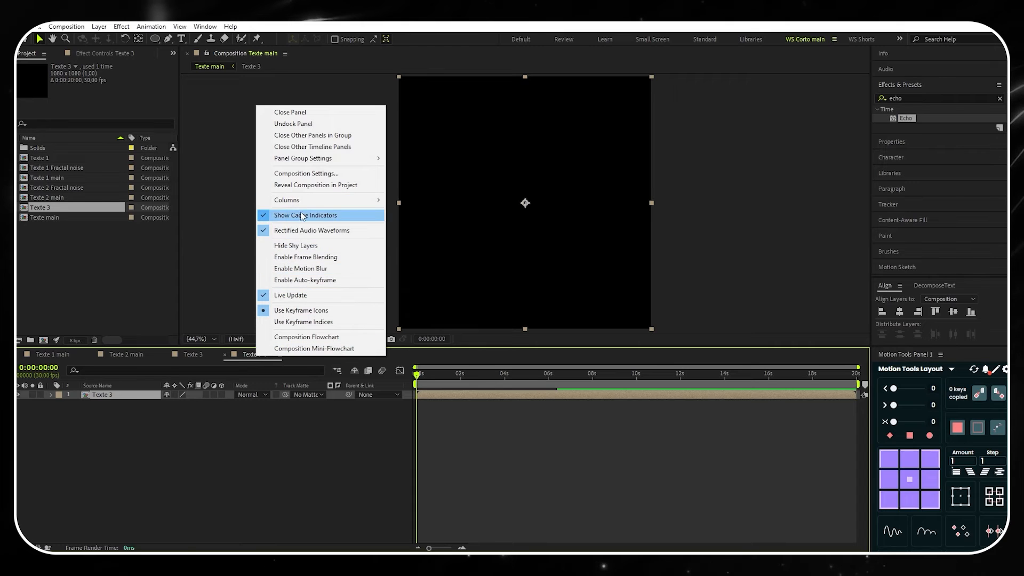
{"action": "left_click", "coordinate": [306, 173]}
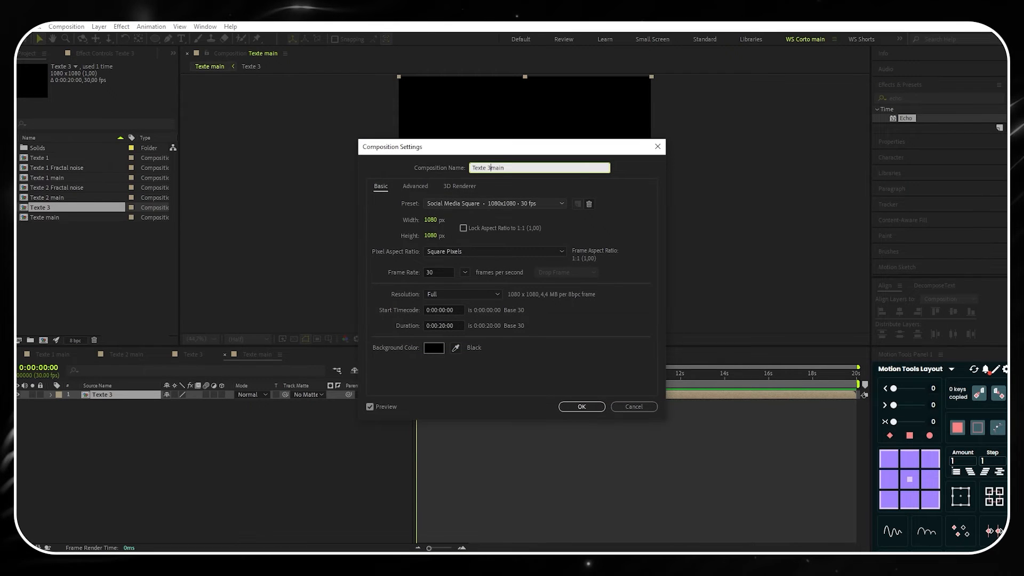
{"action": "key", "text": "Return"}
Keyframe the Scale of the Texte 3 layer at 100% at 0:00:10:01
{"action": "left_click", "coordinate": [619, 382]}
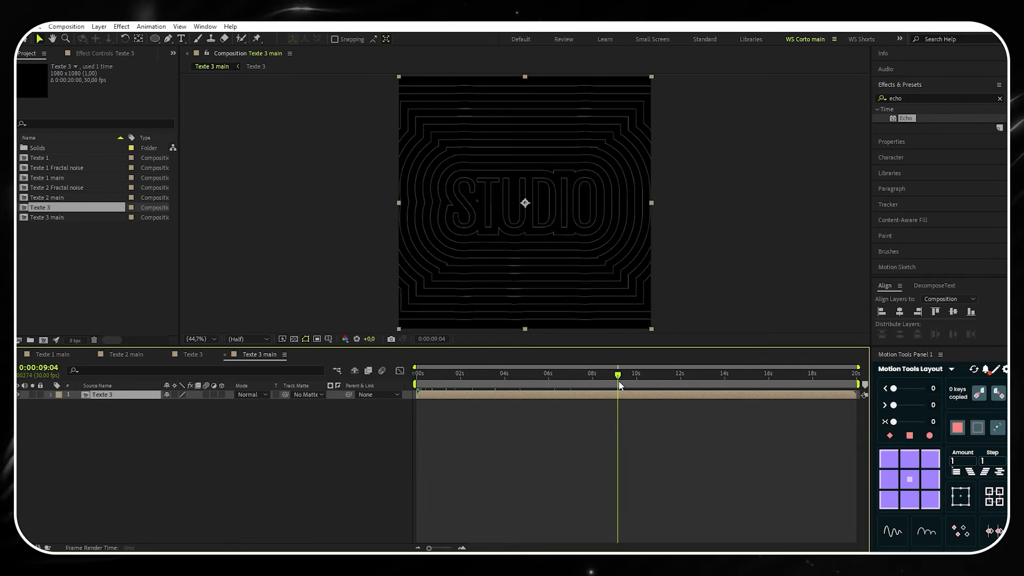
{"action": "left_click_drag", "start_coordinate": [619, 384], "coordinate": [637, 380]}
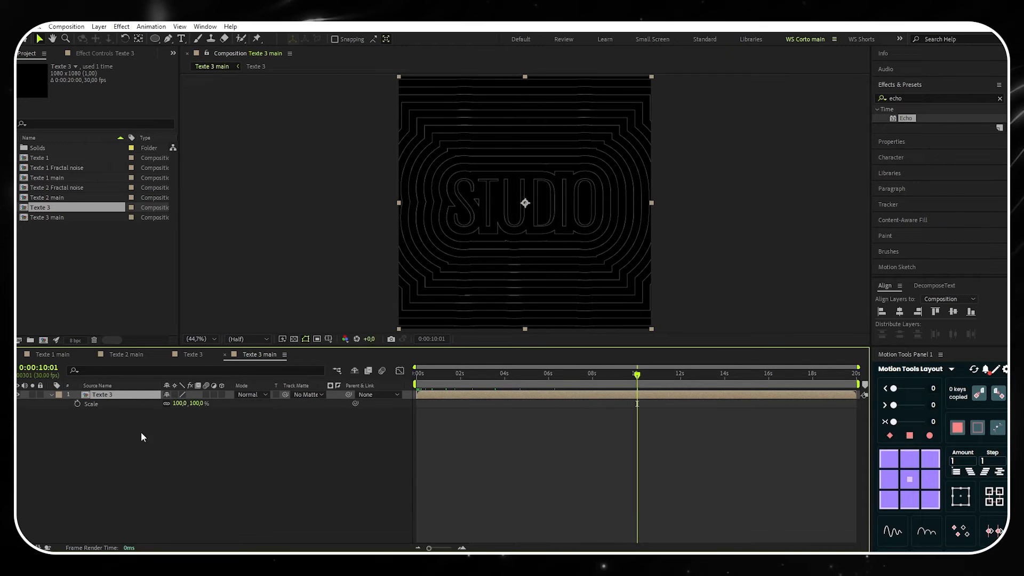
{"action": "left_click", "coordinate": [77, 404]}
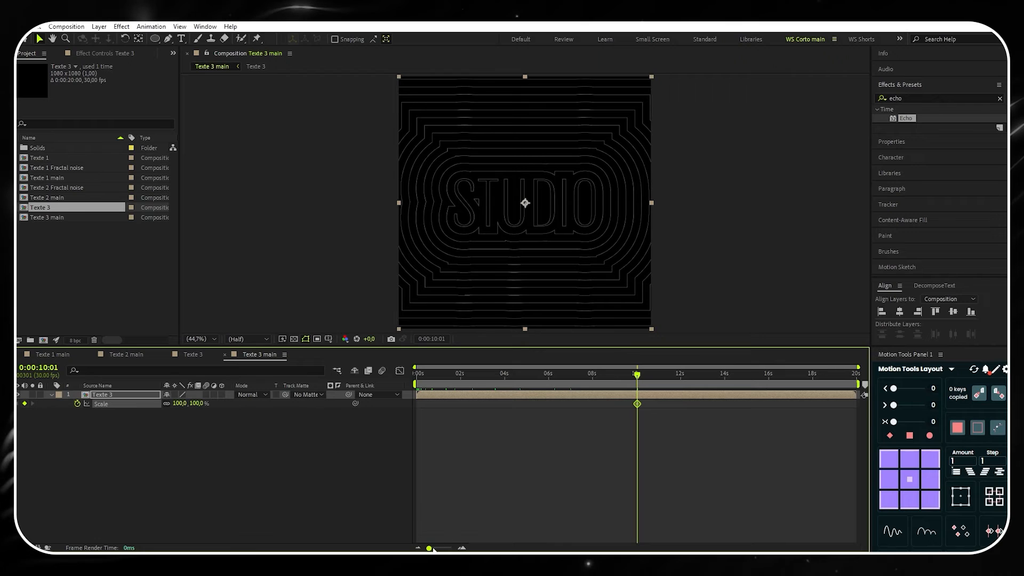
Keyframe the Scale of the Texte 3 layer at 135% at 0:00:11:00
{"action": "left_click_drag", "start_coordinate": [639, 379], "coordinate": [672, 377]}
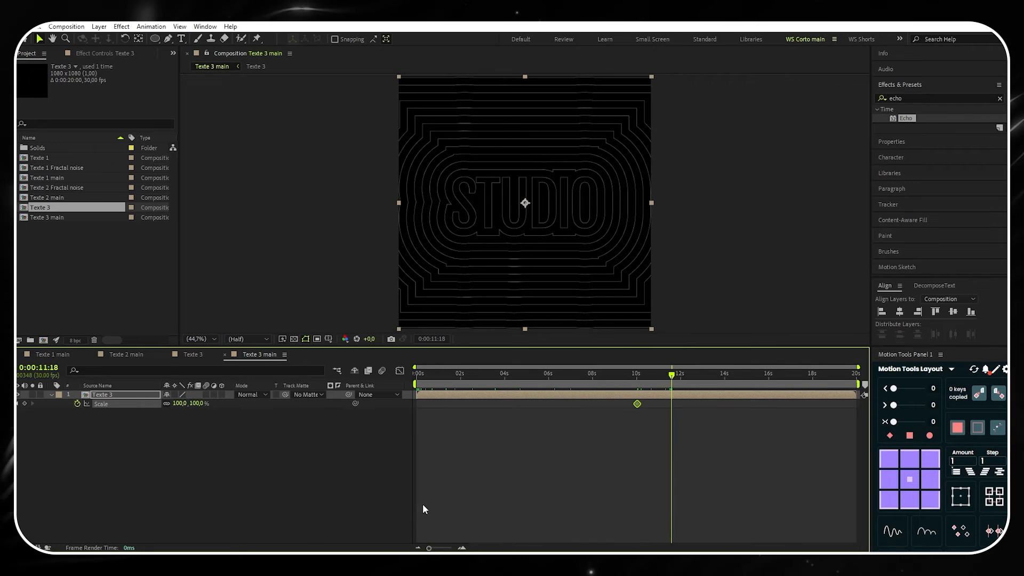
{"action": "left_click_drag", "start_coordinate": [429, 548], "coordinate": [441, 548]}
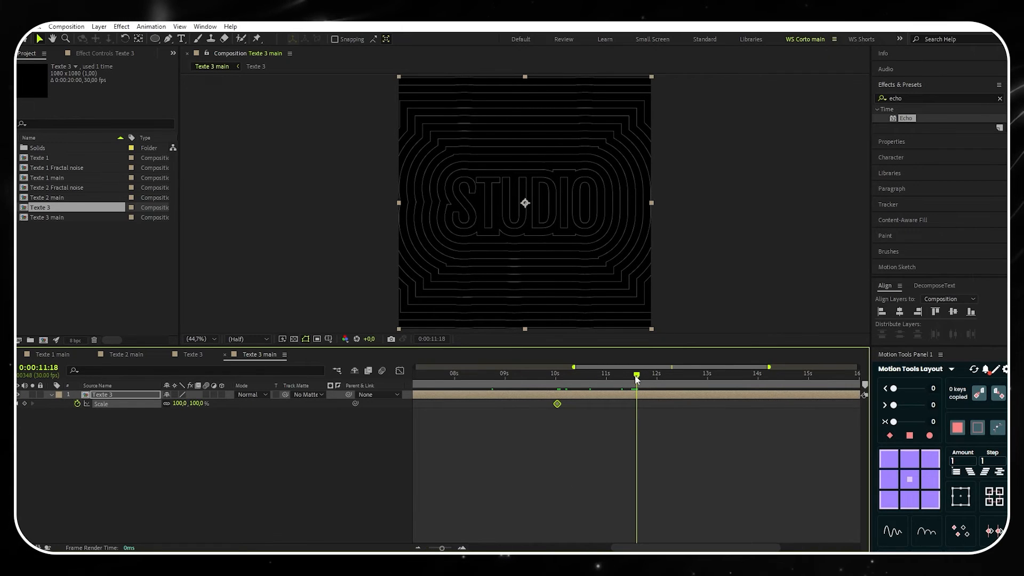
{"action": "left_click_drag", "start_coordinate": [637, 378], "coordinate": [607, 384]}
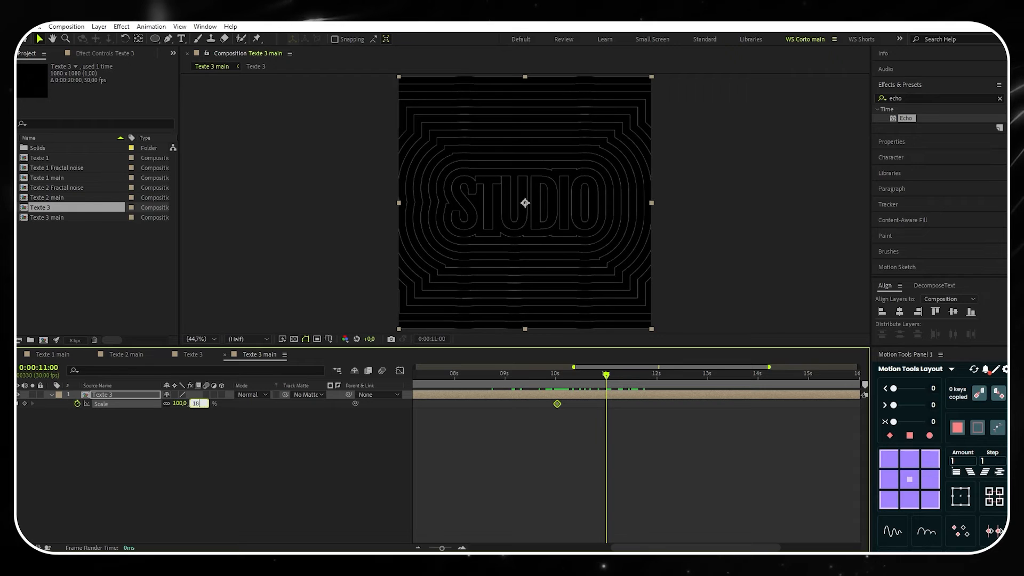
{"action": "type", "text": "0"}
{"action": "key", "text": "Return"}
{"action": "type", "text": "150"}
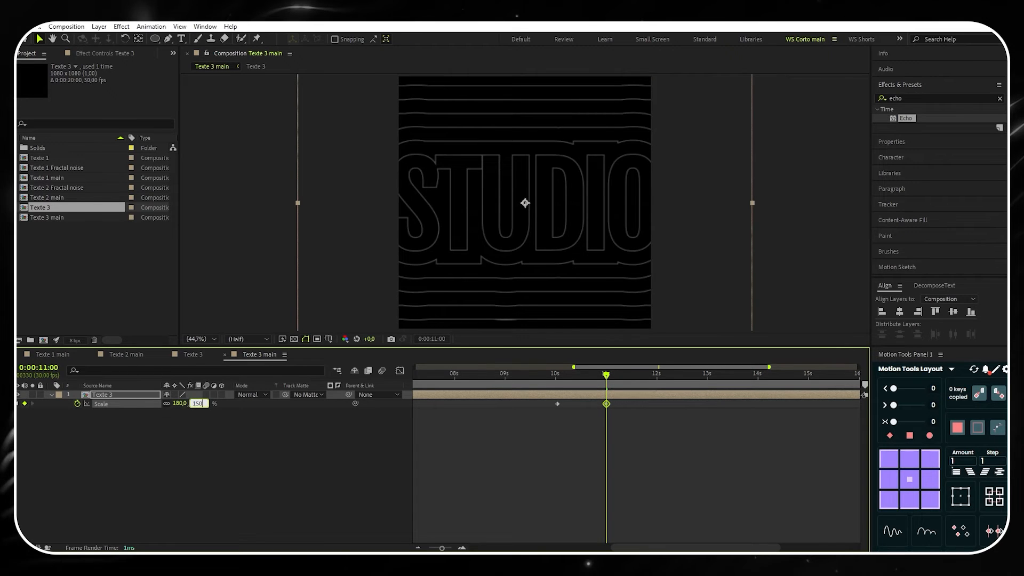
{"action": "key", "text": "Return"}
{"action": "left_click", "coordinate": [195, 404]}
{"action": "type", "text": "1"}
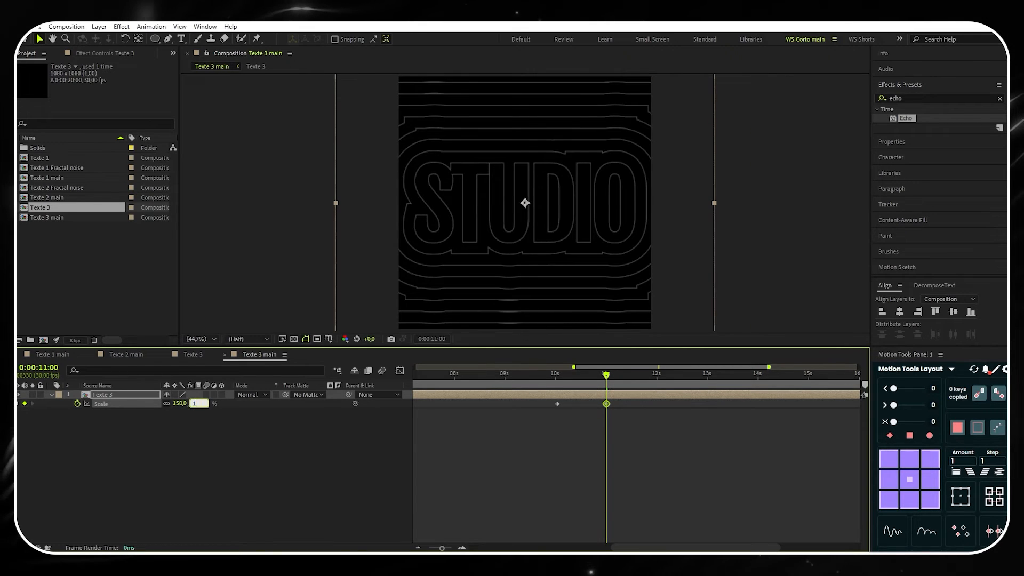
{"action": "type", "text": "35"}
{"action": "key", "text": "Return"}
{"action": "left_click", "coordinate": [294, 450]}
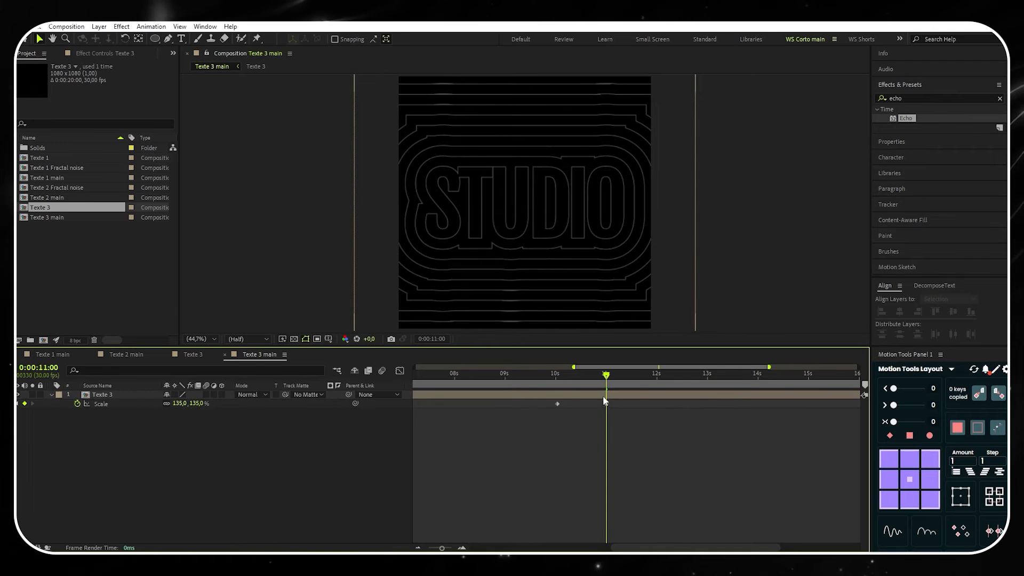
Add a Scale keyframe at 0:00:11:15 that holds the Texte 3 layer at its current size
{"action": "scroll", "coordinate": [603, 395], "scroll_direction": "up", "scroll_amount": 1}
{"action": "left_click_drag", "start_coordinate": [636, 375], "coordinate": [669, 383]}
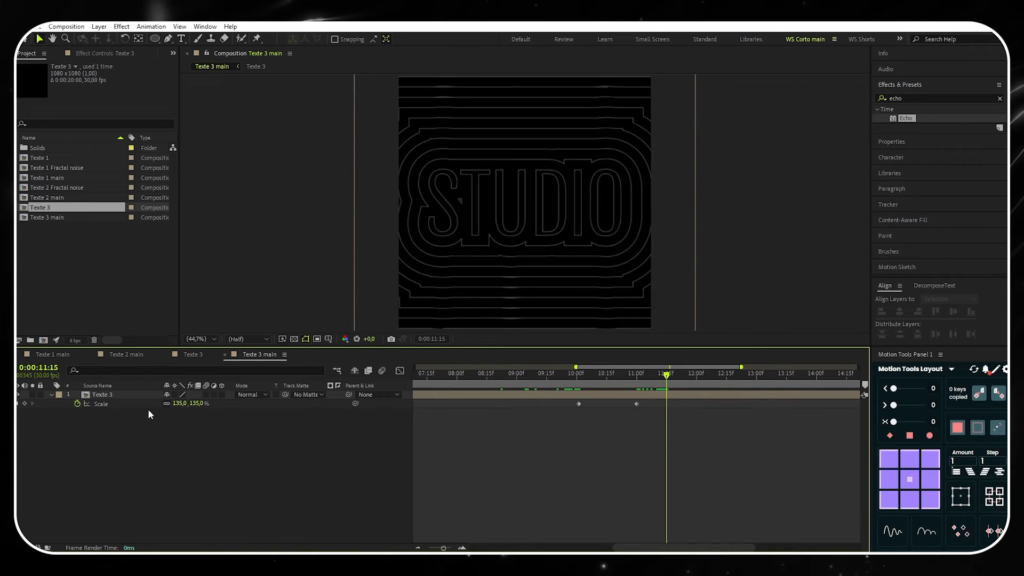
{"action": "left_click", "coordinate": [25, 403]}
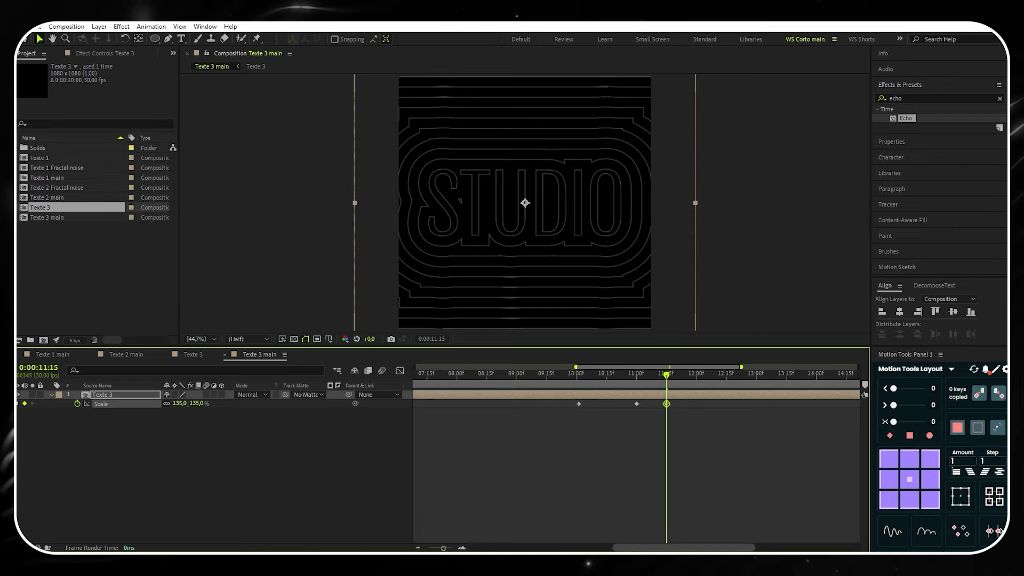
Keyframe the Scale of the Texte 3 layer at 110% at 0:00:12:15
{"action": "left_click_drag", "start_coordinate": [684, 548], "coordinate": [724, 547]}
{"action": "left_click_drag", "start_coordinate": [543, 379], "coordinate": [605, 385]}
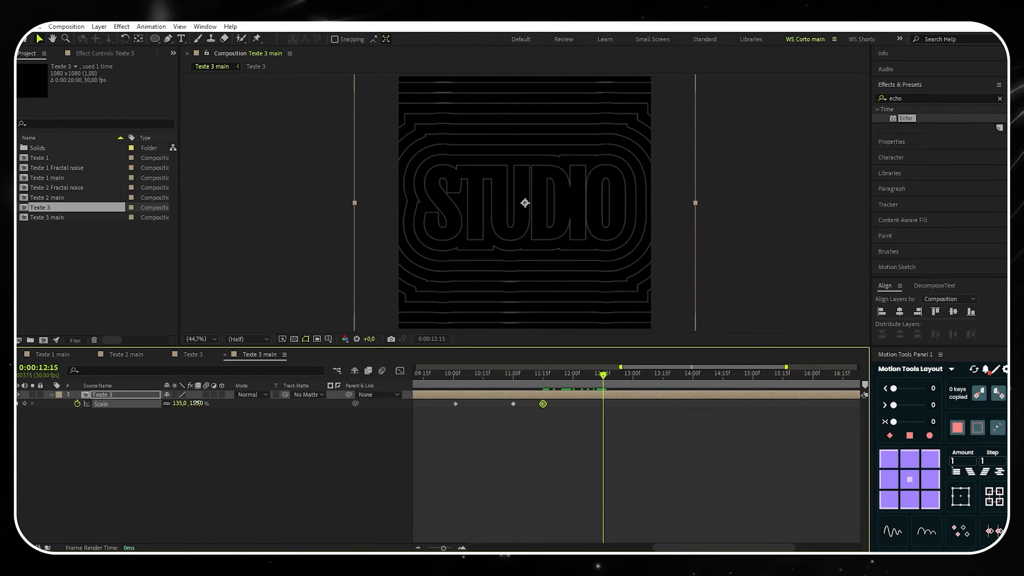
{"action": "type", "text": "110"}
{"action": "key", "text": "Return"}
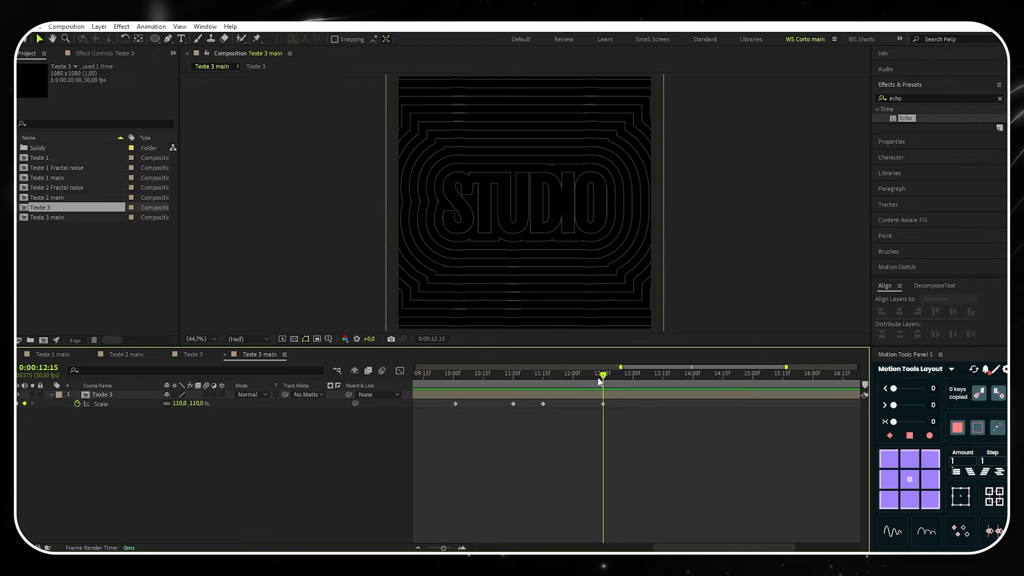
Copy the four Scale keyframes of the Texte 3 layer and paste them starting at 0:00:13:00
{"action": "left_click_drag", "start_coordinate": [603, 377], "coordinate": [634, 382]}
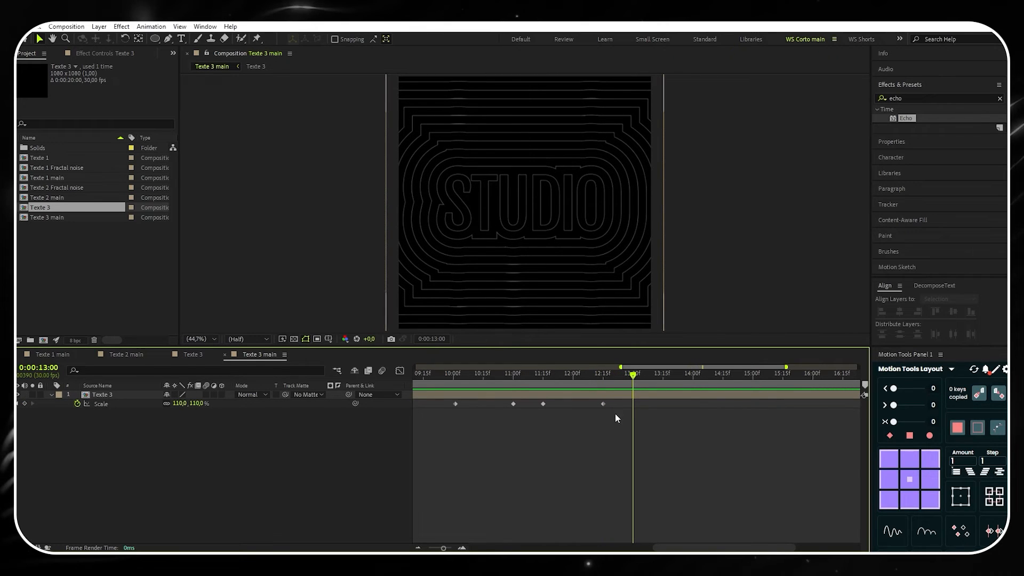
{"action": "left_click_drag", "start_coordinate": [621, 426], "coordinate": [448, 404]}
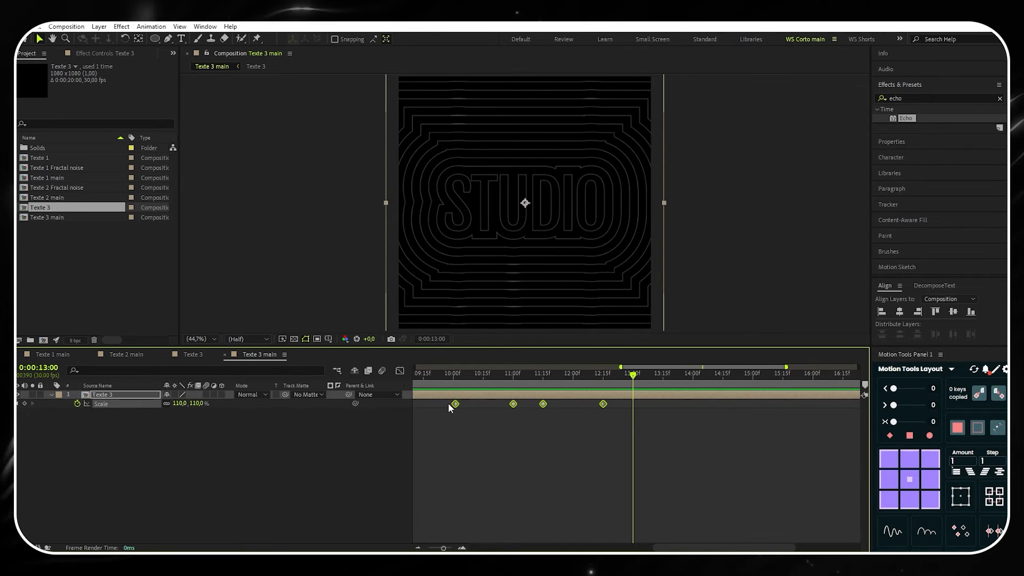
{"action": "key", "text": "ctrl+c"}
{"action": "key", "text": "ctrl+v"}
{"action": "left_click", "coordinate": [748, 447]}
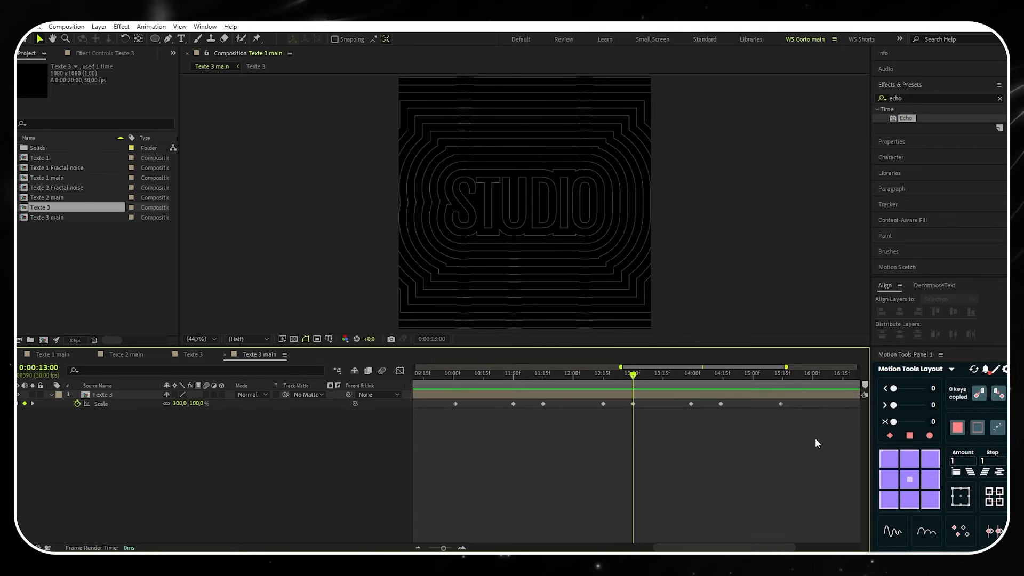
Apply Easy Ease to all Scale keyframes of the Texte 3 layer and show their curves in the Graph Editor
{"action": "left_click_drag", "start_coordinate": [815, 439], "coordinate": [447, 399]}
{"action": "key", "text": "F9"}
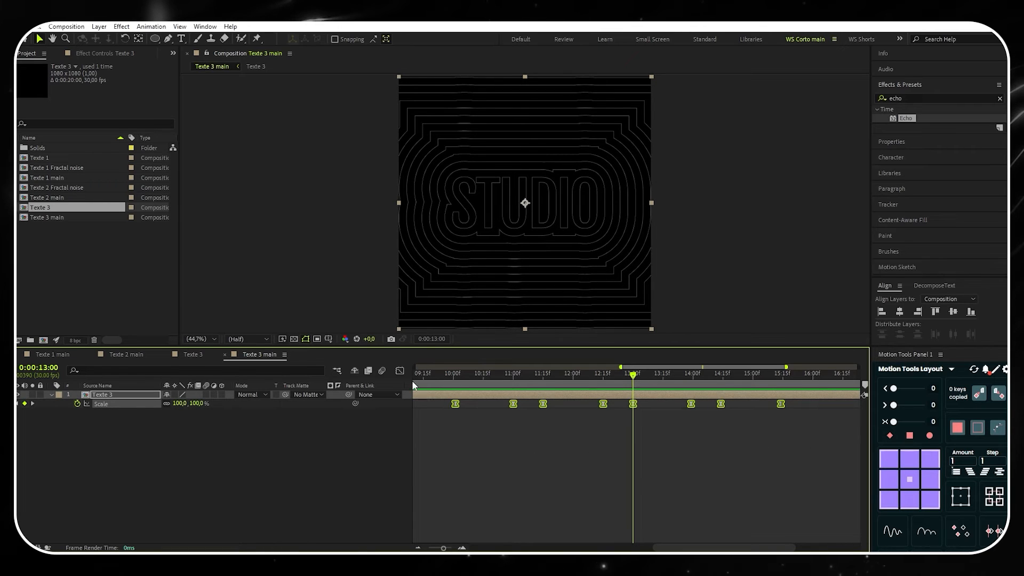
{"action": "left_click", "coordinate": [400, 371]}
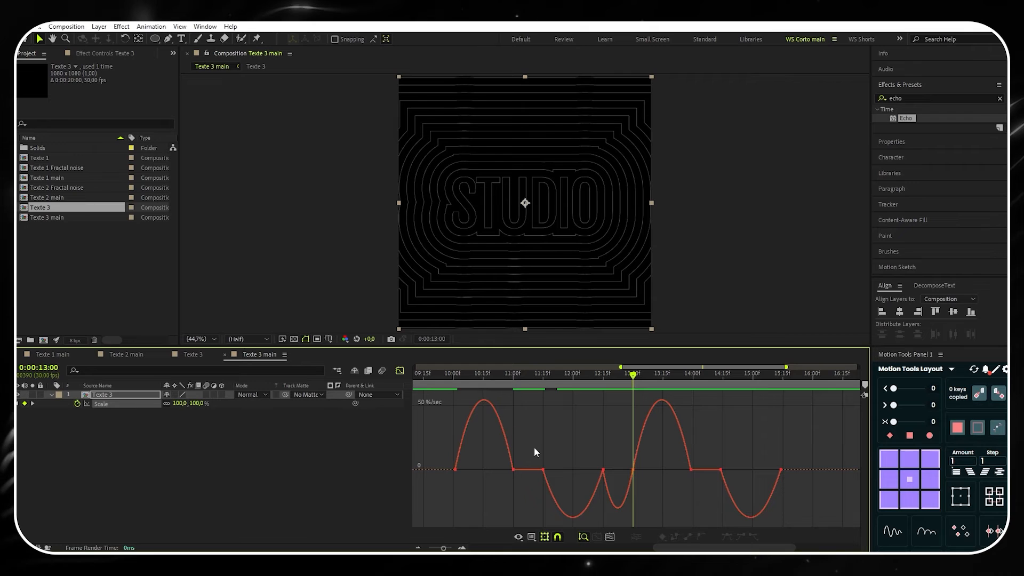
Check the Scale animation as a value graph and return to the speed graph
{"action": "left_click", "coordinate": [518, 537]}
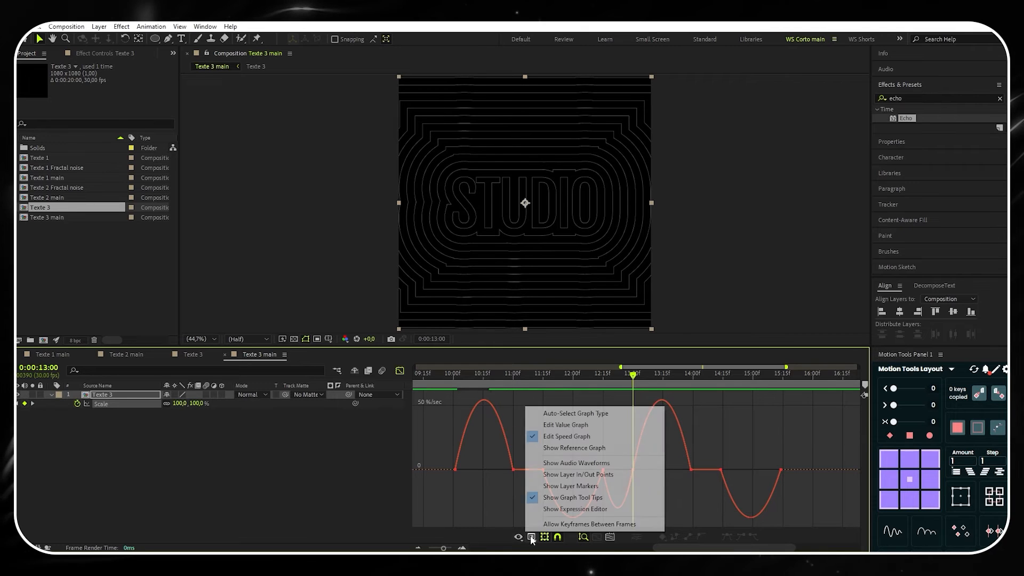
{"action": "left_click", "coordinate": [571, 424]}
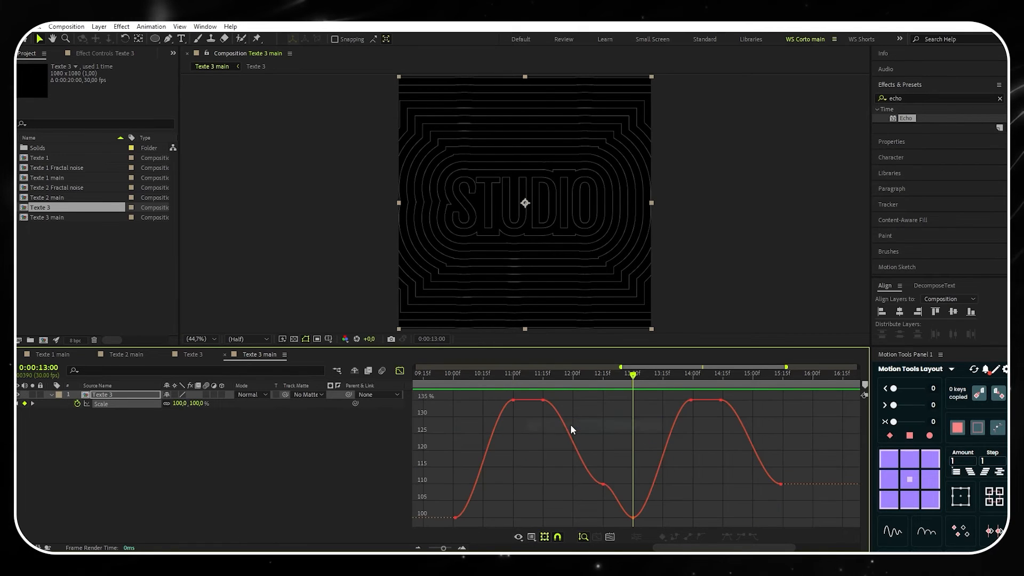
{"action": "left_click", "coordinate": [531, 537]}
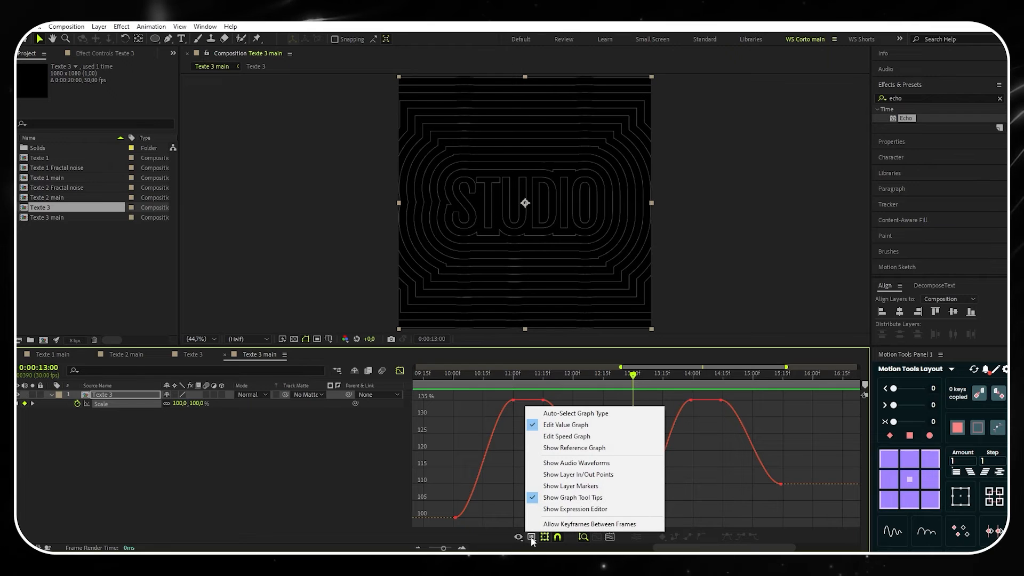
{"action": "left_click", "coordinate": [563, 437]}
Extend the influence handles of all Scale keyframes to form narrow, steep speed peaks, and close the Graph Editor
{"action": "left_click_drag", "start_coordinate": [810, 450], "coordinate": [484, 472]}
{"action": "left_click_drag", "start_coordinate": [770, 471], "coordinate": [759, 470]}
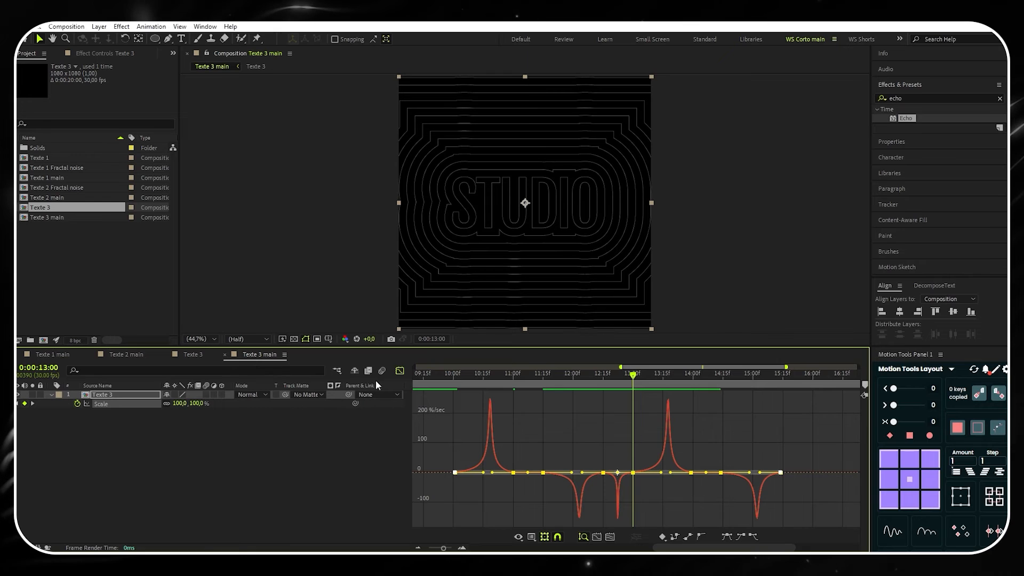
{"action": "left_click", "coordinate": [399, 371]}
Preview the eased Scale animation in Texte 3 main from about 0:00:10:01
{"action": "left_click", "coordinate": [456, 373]}
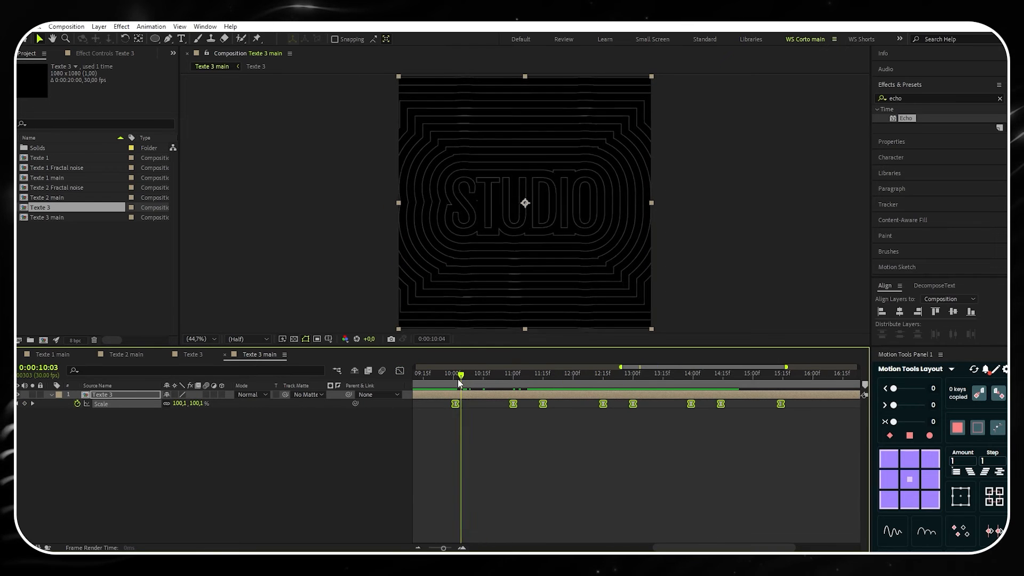
{"action": "left_click", "coordinate": [440, 453]}
{"action": "key", "text": "space"}
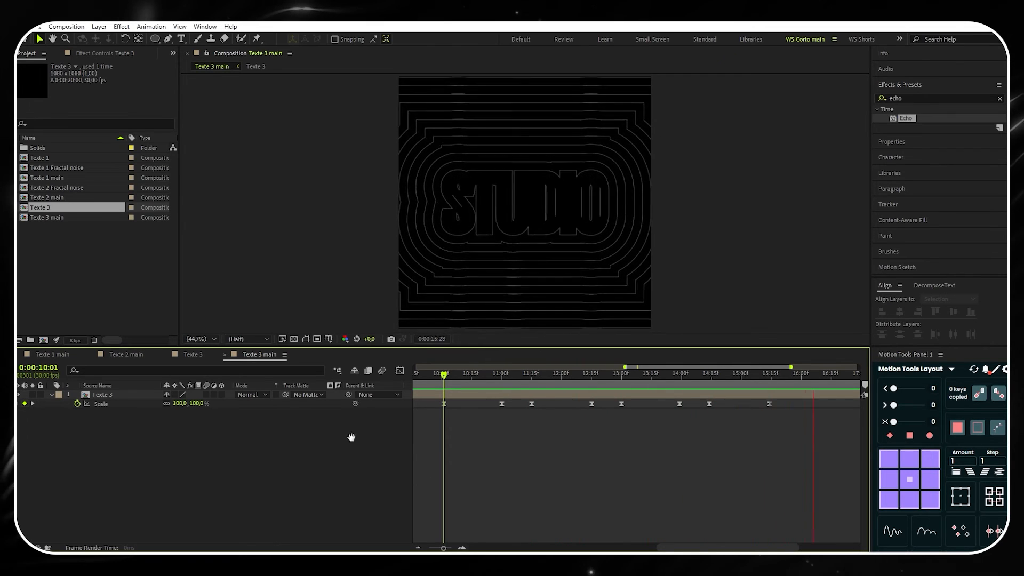
{"action": "key", "text": "space"}
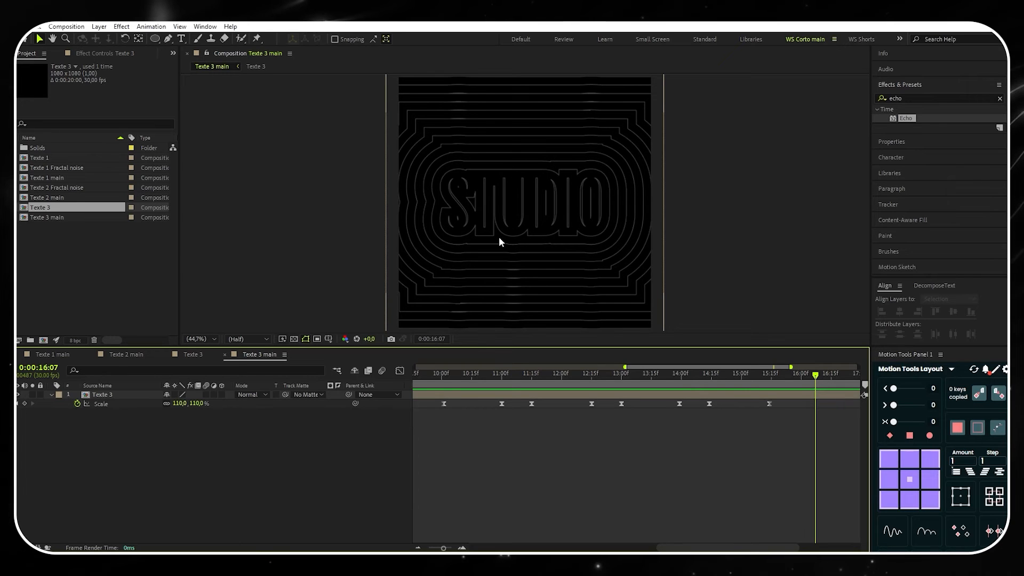
In the Texte 3 composition, set the stroke of the STUDIO Outlines layer to white (FFFFFF) and 3 px wide
{"action": "left_click", "coordinate": [193, 354]}
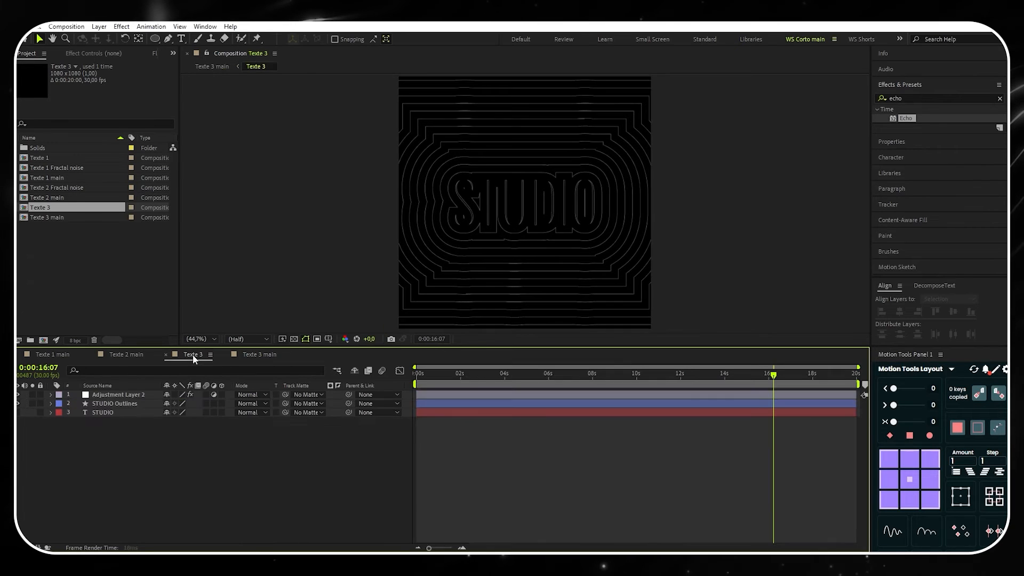
{"action": "left_click", "coordinate": [125, 404]}
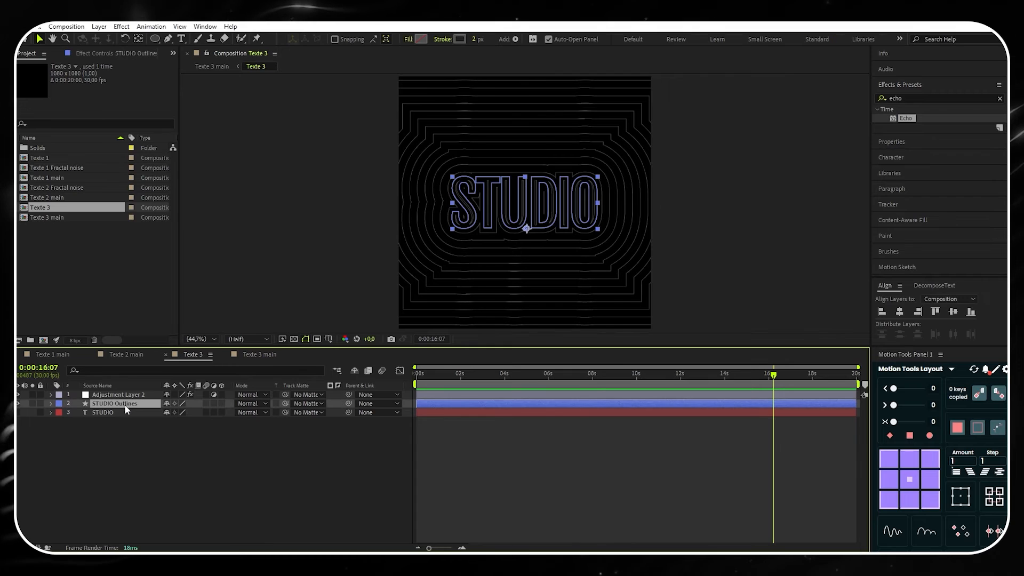
{"action": "left_click", "coordinate": [457, 40]}
{"action": "left_click", "coordinate": [414, 222]}
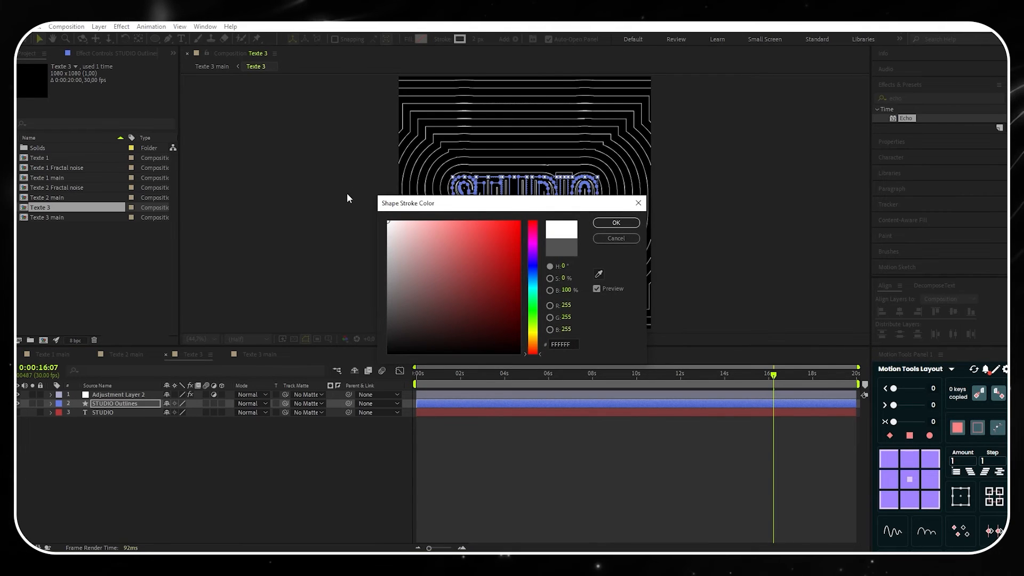
{"action": "key", "text": "Return"}
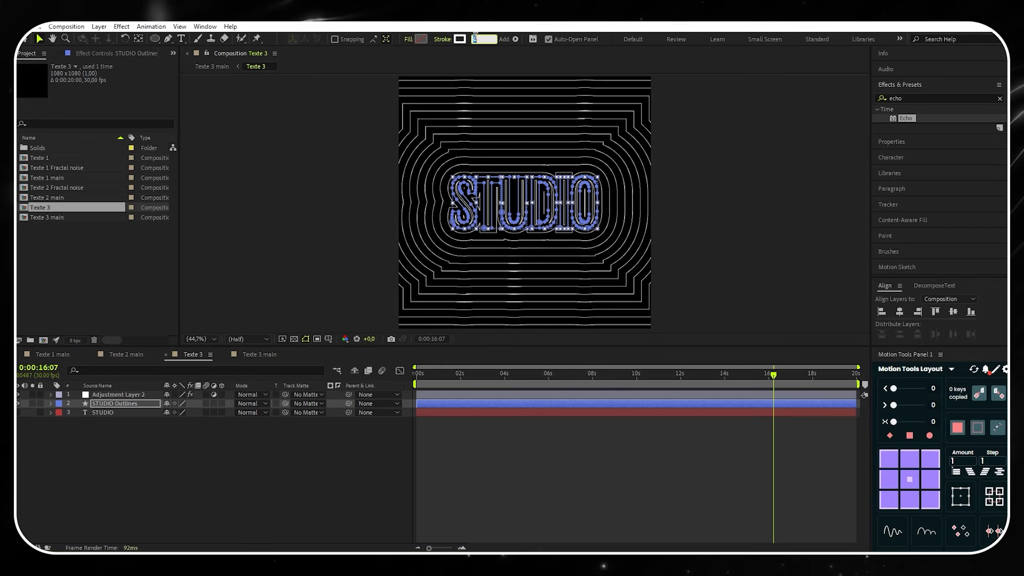
{"action": "type", "text": "3"}
{"action": "key", "text": "Return"}
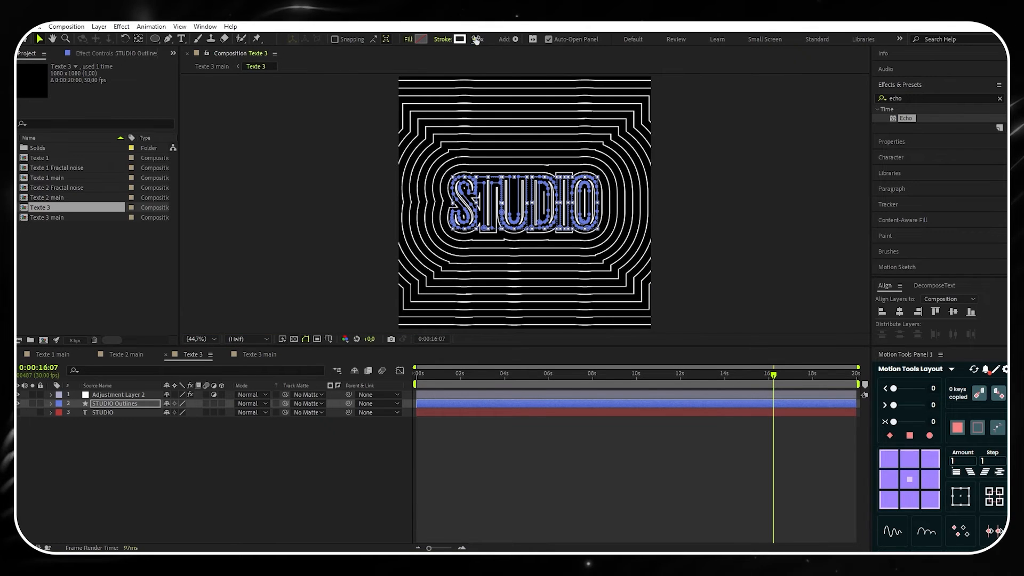
Review the Texte 3 main animation from 0:00:10:01 and close the Texte 3 composition's timeline
{"action": "left_click", "coordinate": [255, 354]}
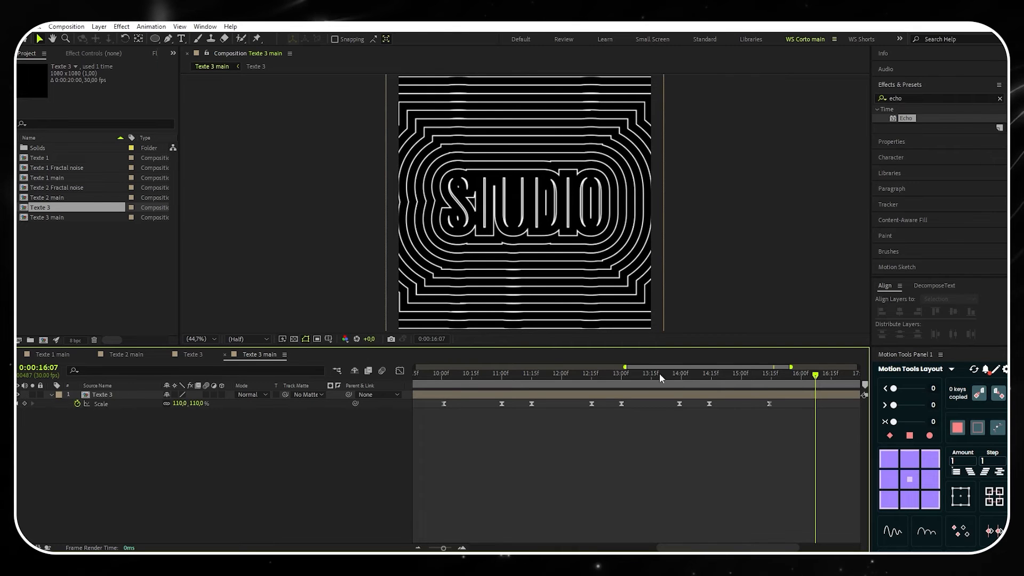
{"action": "left_click_drag", "start_coordinate": [814, 374], "coordinate": [443, 375]}
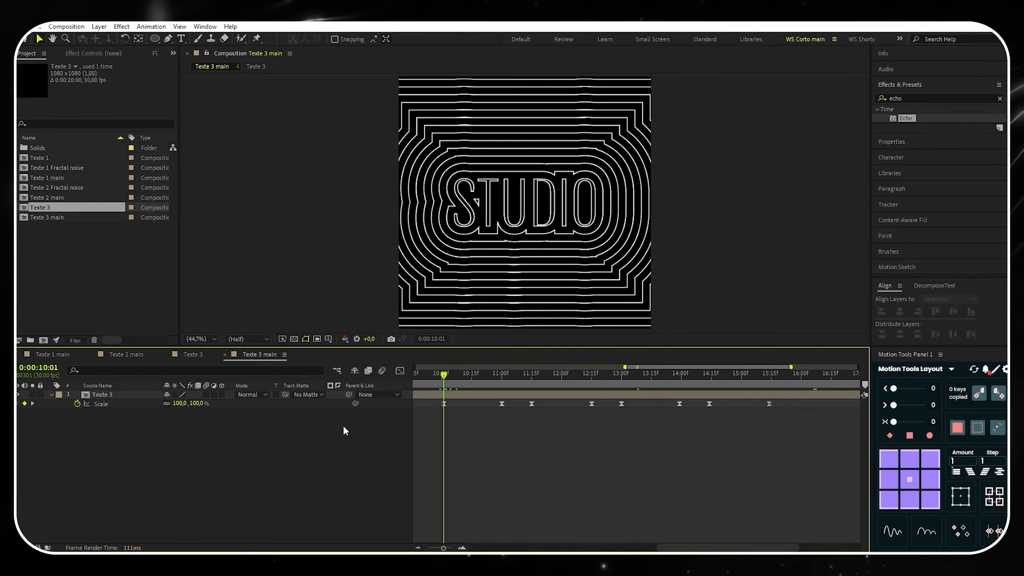
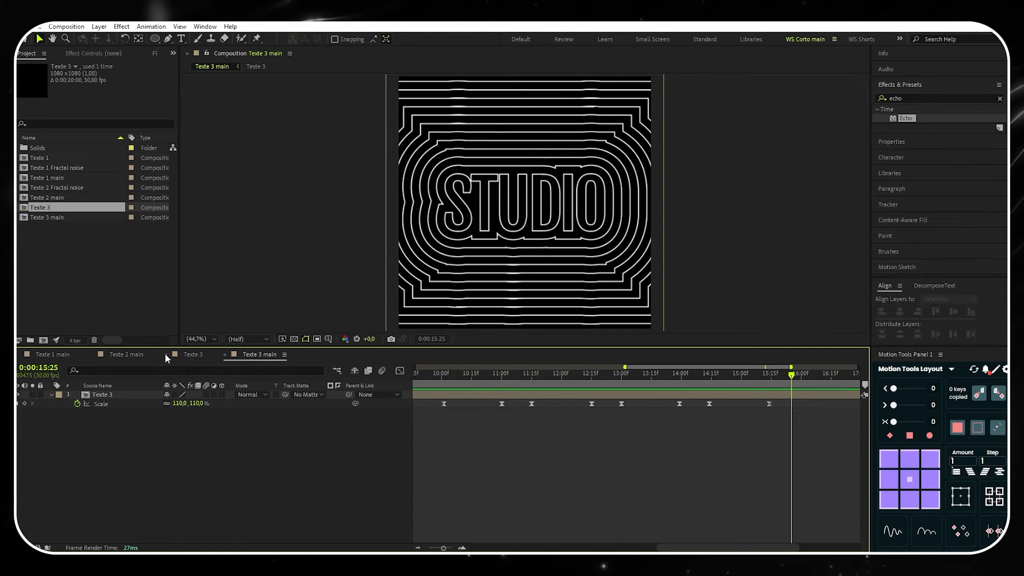
{"action": "left_click", "coordinate": [165, 354]}
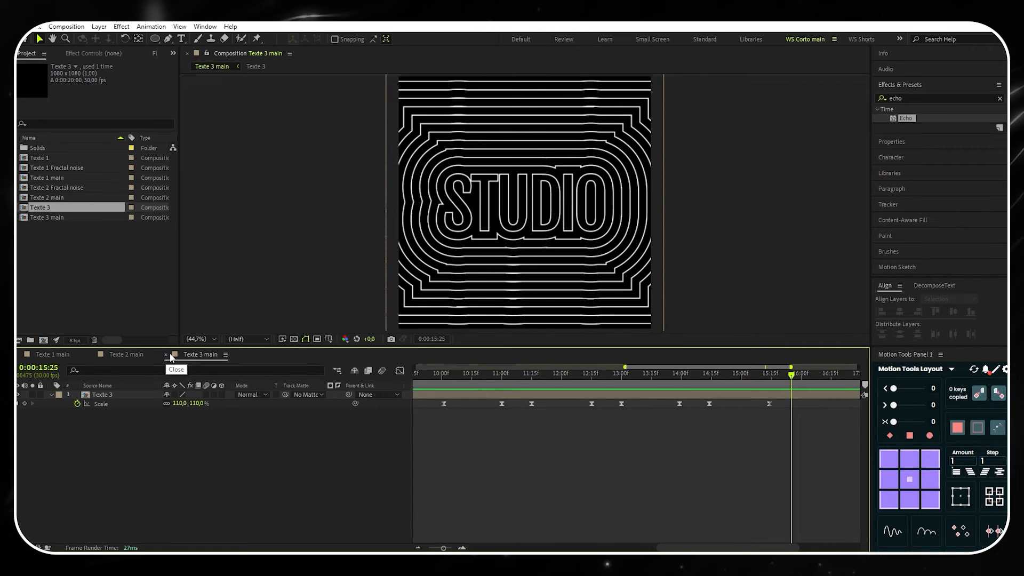
Create a 1080 x 1080 px, 30 fps composition named Texte 4 with a duration of 0:00:10:00
{"action": "left_click", "coordinate": [66, 26]}
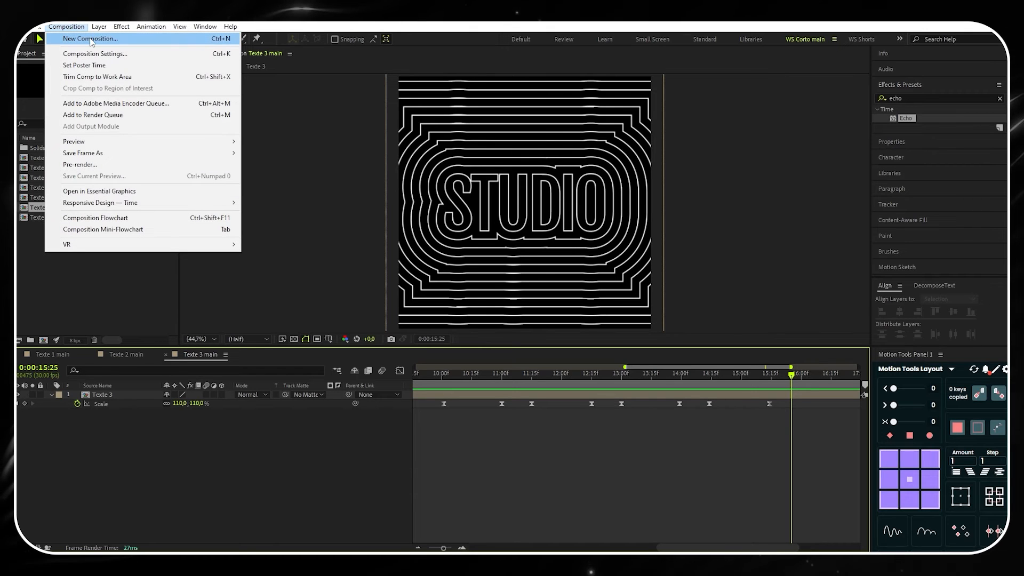
{"action": "left_click", "coordinate": [90, 39]}
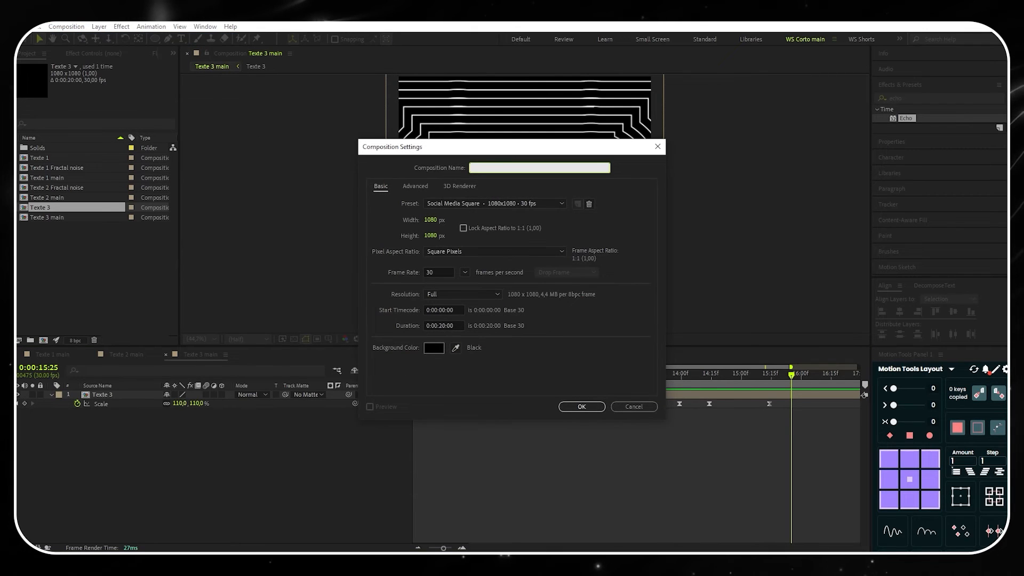
{"action": "left_click", "coordinate": [444, 325]}
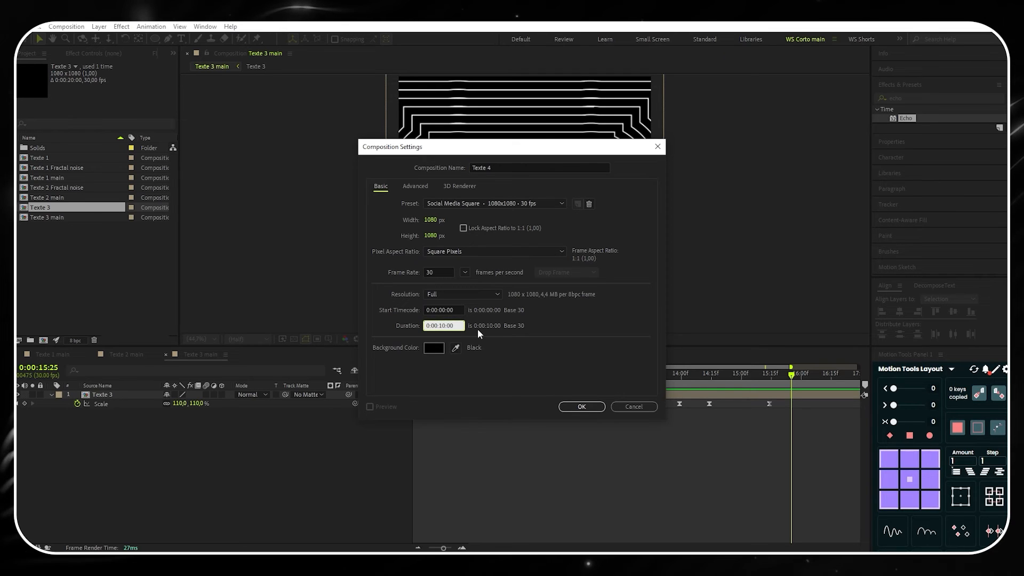
{"action": "left_click", "coordinate": [581, 406]}
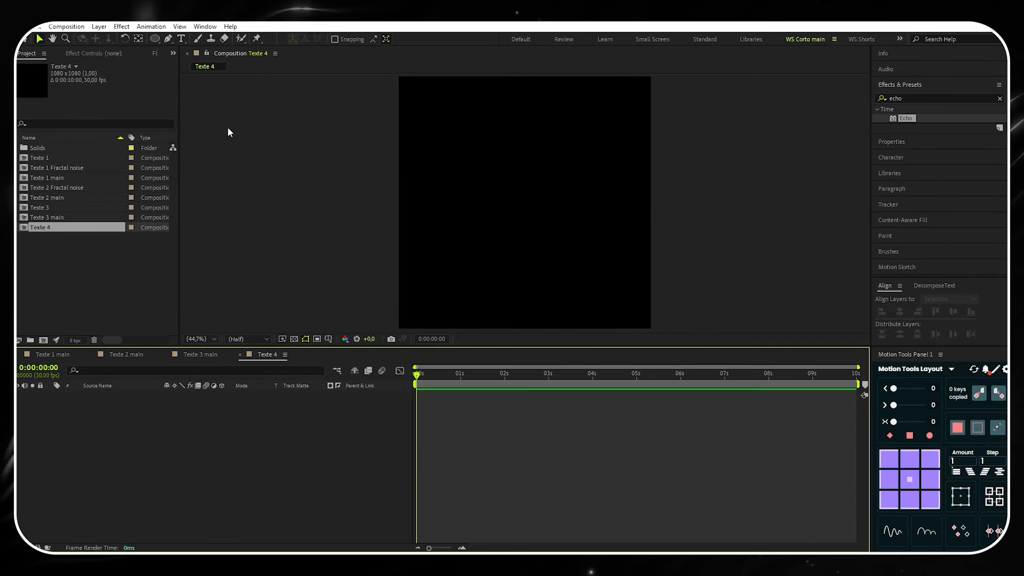
Add a text layer reading STUDIO and centre it horizontally and vertically in the Texte 4 composition
{"action": "left_click", "coordinate": [182, 40]}
{"action": "left_click", "coordinate": [462, 204]}
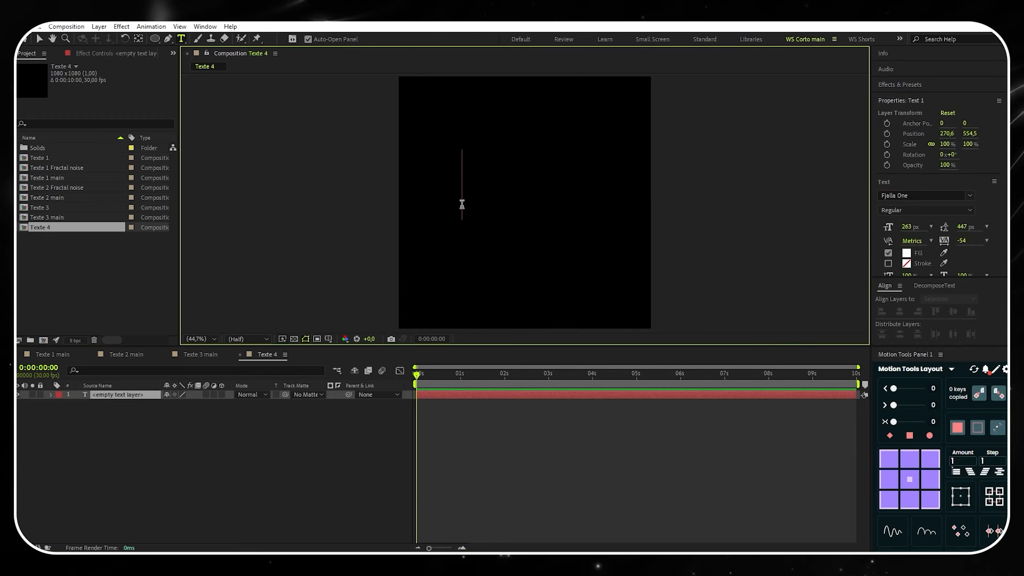
{"action": "type", "text": "STUDIO"}
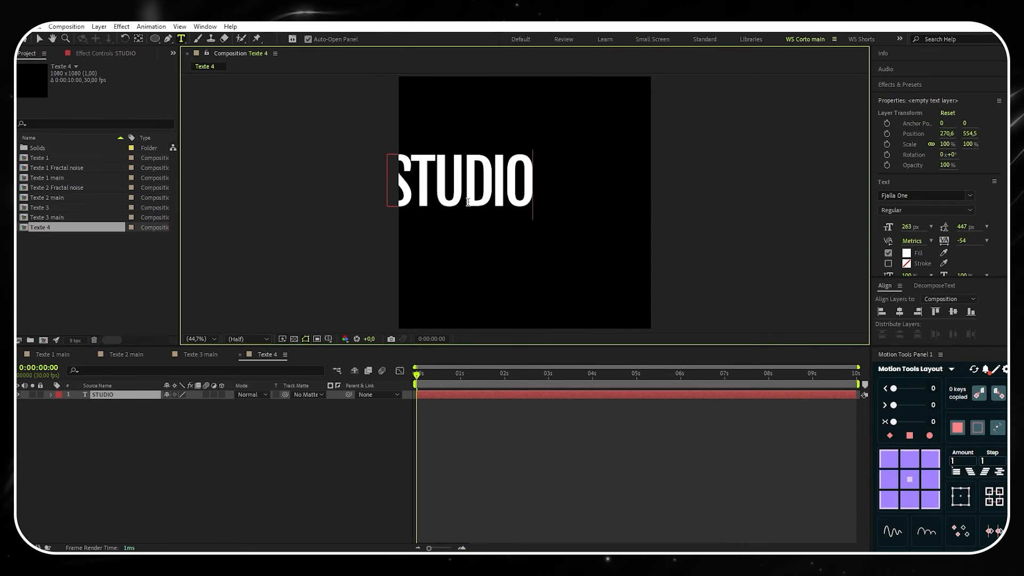
{"action": "key", "text": "ctrl+a"}
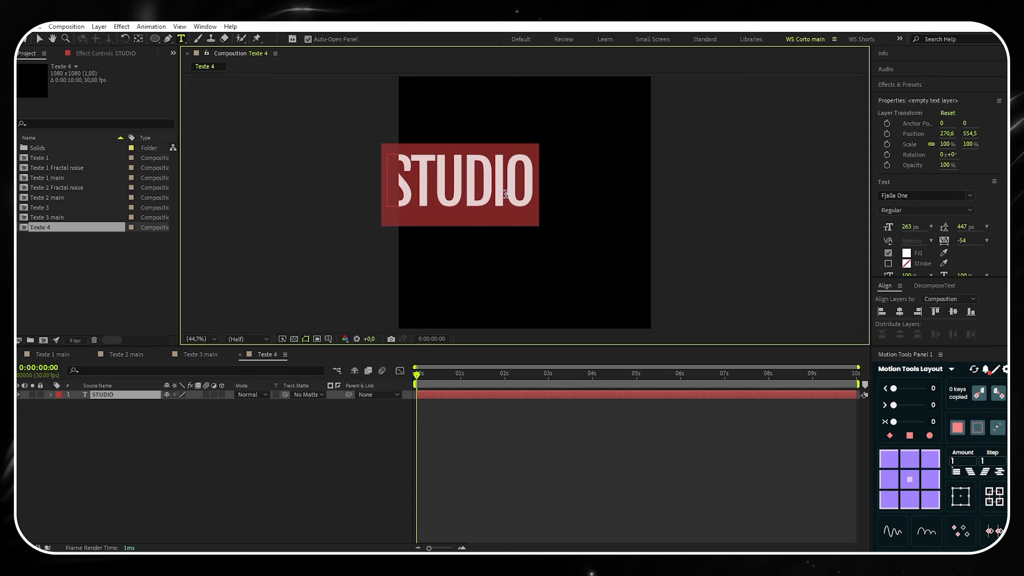
{"action": "left_click", "coordinate": [900, 312]}
{"action": "key", "text": "Caps_Lock"}
{"action": "key", "text": "Caps_Lock"}
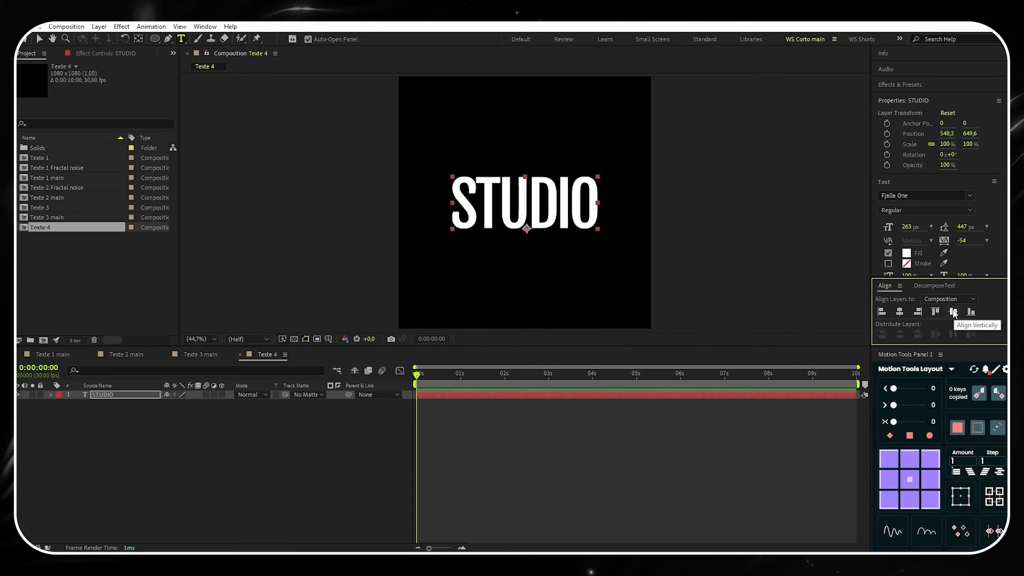
Change the font of the STUDIO text to Abastina
{"action": "left_click", "coordinate": [968, 195]}
{"action": "key", "text": "BackSpace"}
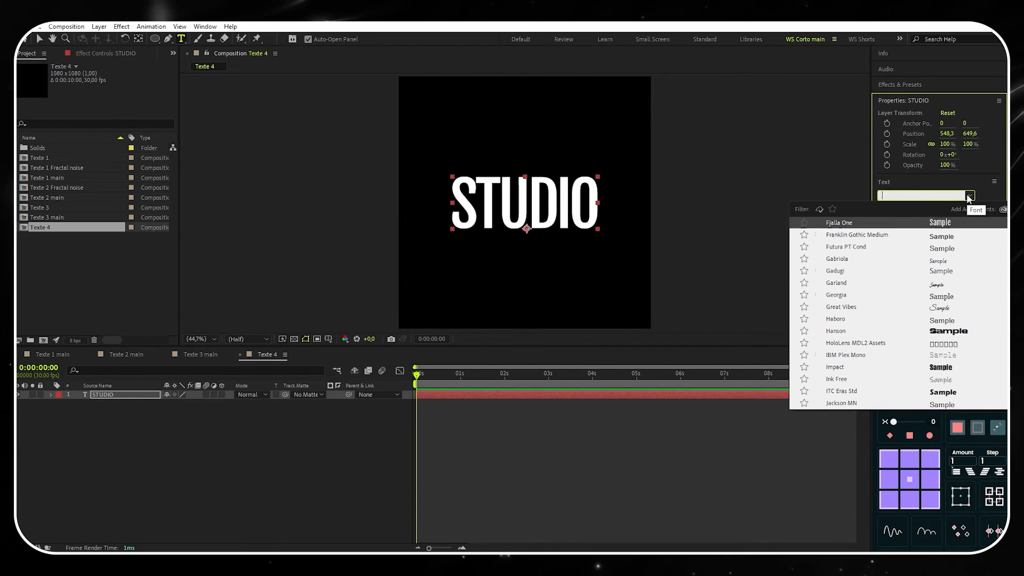
{"action": "type", "text": "abastina"}
{"action": "key", "text": "Return"}
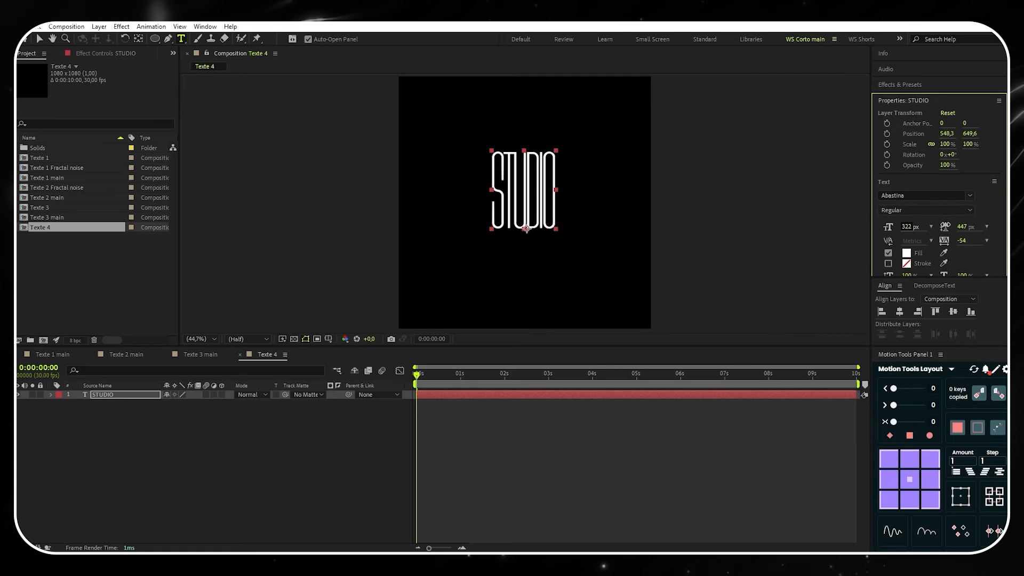
Set the STUDIO text size to 900 px and centre the layer vertically in the composition
{"action": "left_click_drag", "start_coordinate": [1001, 223], "coordinate": [1006, 223]}
{"action": "left_click", "coordinate": [953, 312]}
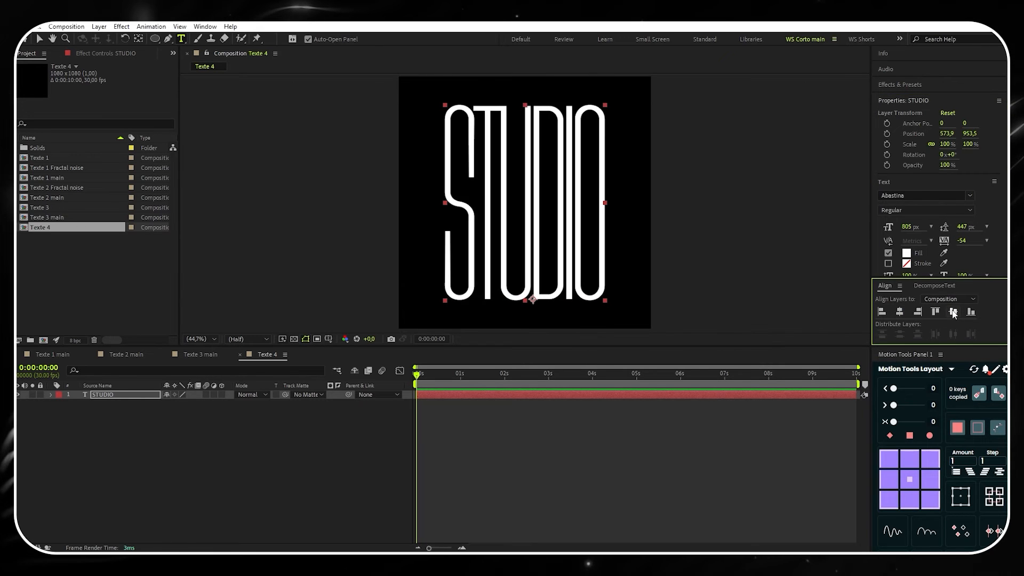
{"action": "left_click", "coordinate": [908, 225]}
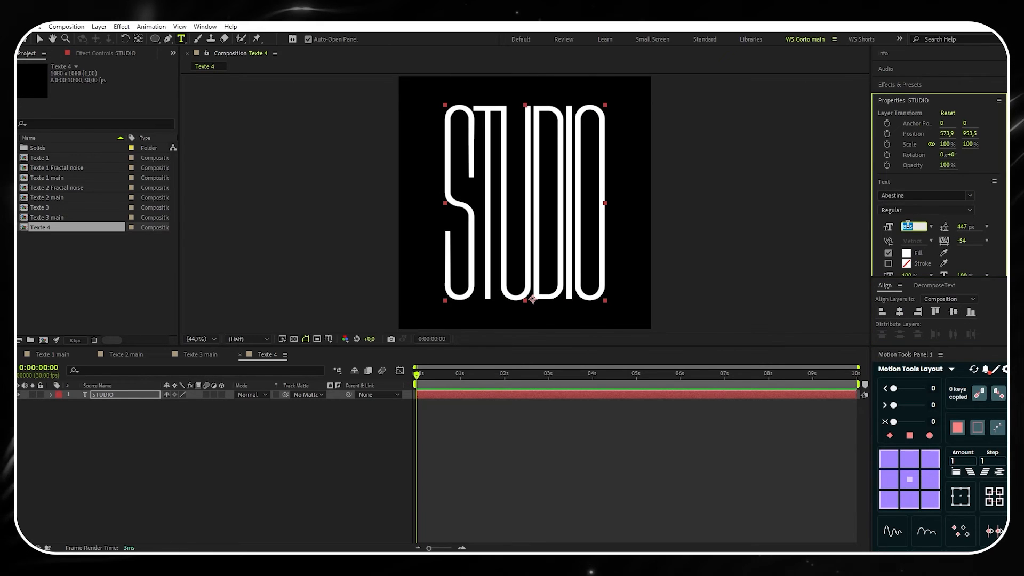
{"action": "type", "text": "900"}
{"action": "key", "text": "Return"}
{"action": "left_click", "coordinate": [953, 312]}
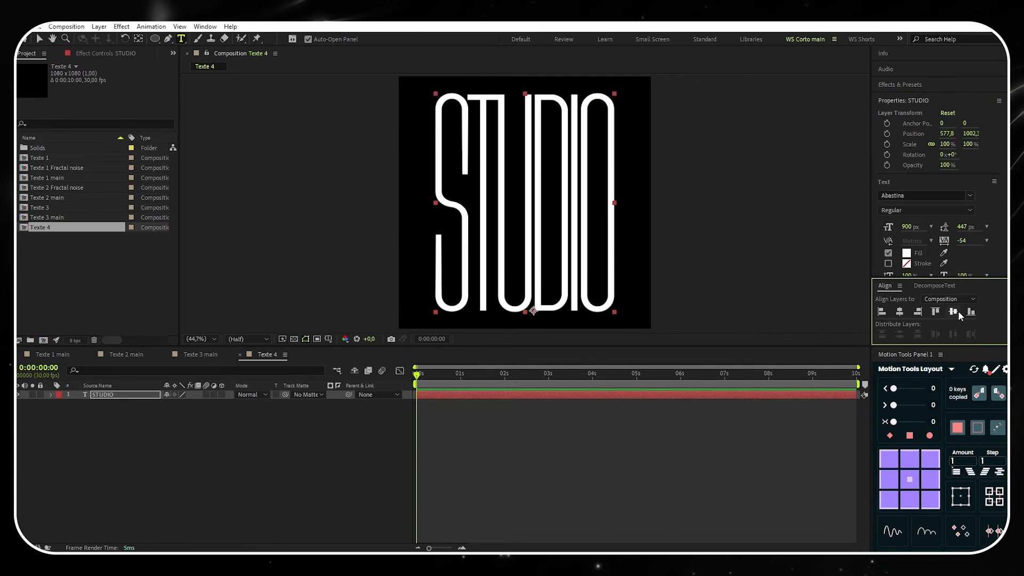
Set the STUDIO tracking to -44 and keyframe its X position from 1537.8 at 0:00:00:00 to 577.8 at 0:00:00:20
{"action": "left_click_drag", "start_coordinate": [964, 240], "coordinate": [973, 240]}
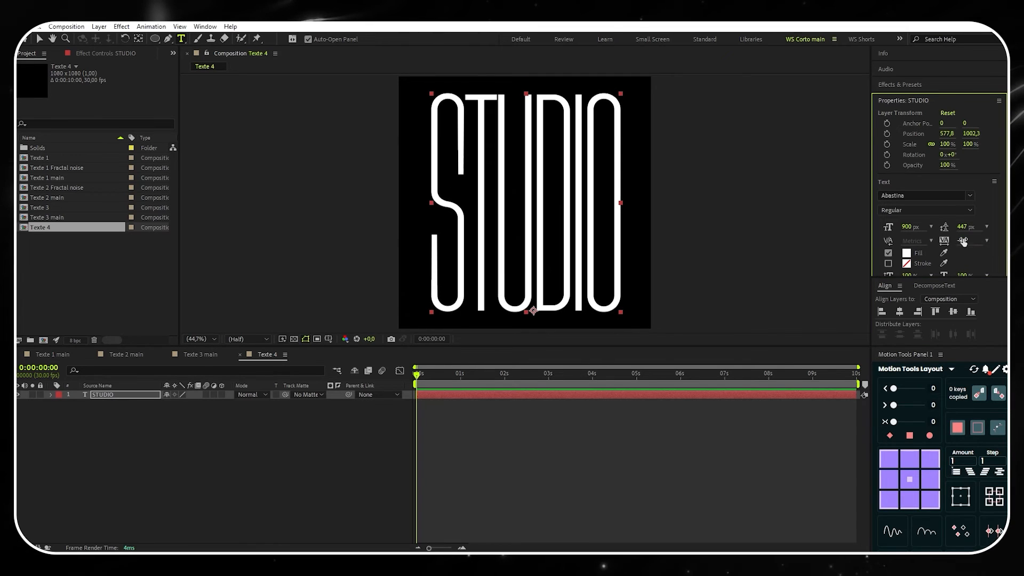
{"action": "left_click", "coordinate": [126, 400]}
{"action": "key", "text": "p"}
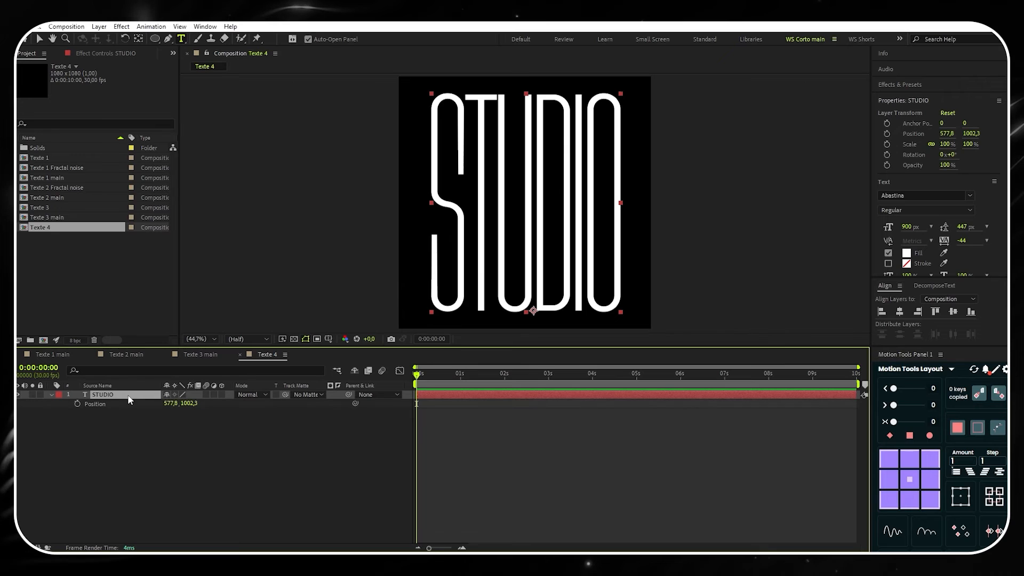
{"action": "left_click", "coordinate": [77, 404]}
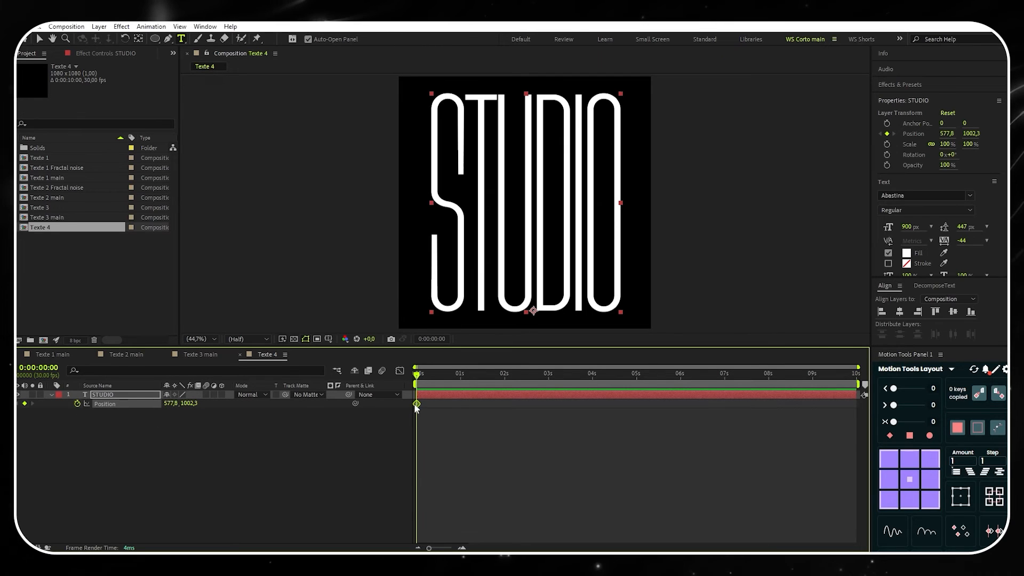
{"action": "left_click_drag", "start_coordinate": [417, 404], "coordinate": [488, 406]}
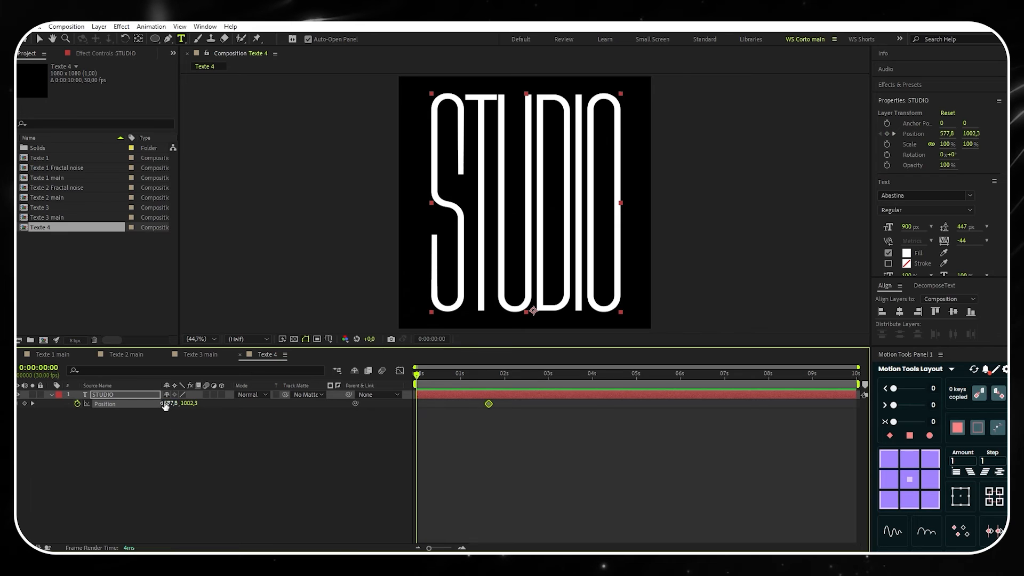
{"action": "left_click_drag", "start_coordinate": [166, 406], "coordinate": [663, 421]}
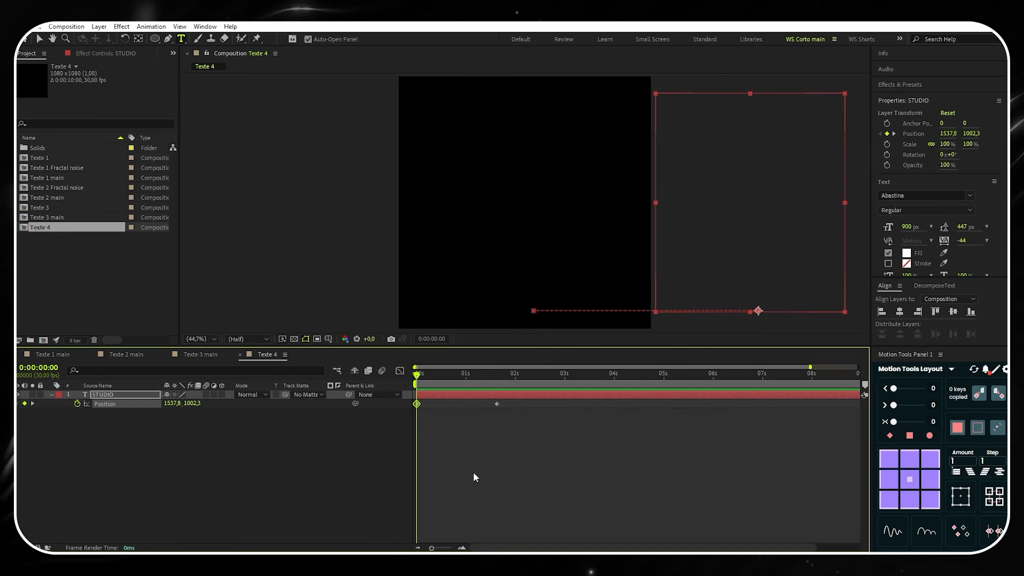
{"action": "left_click_drag", "start_coordinate": [431, 548], "coordinate": [443, 548]}
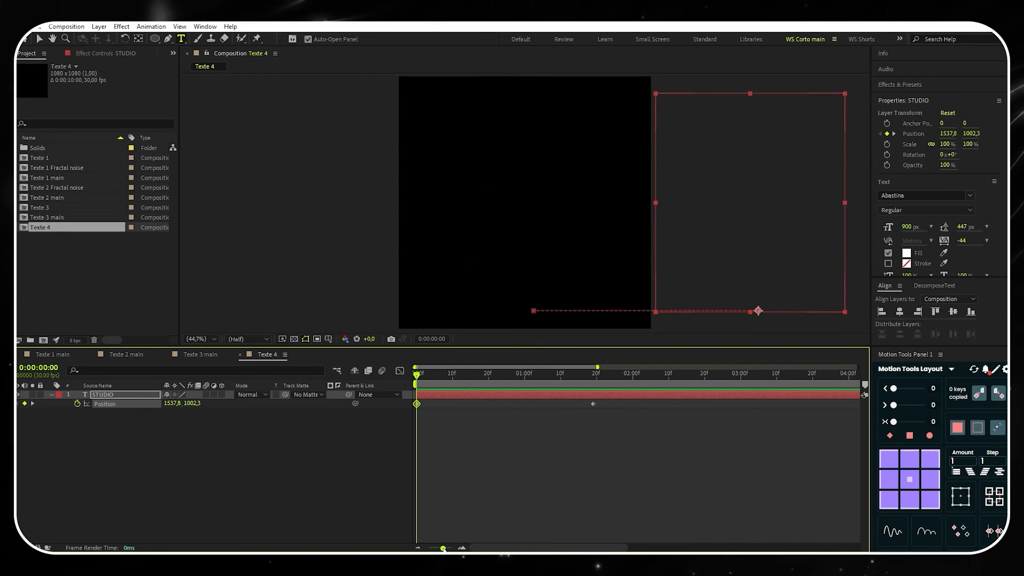
{"action": "left_click_drag", "start_coordinate": [593, 404], "coordinate": [562, 380]}
Add a Position keyframe holding STUDIO centred at 0:00:01:10 and keyframe its X position to -395.2 at 0:00:02:00
{"action": "left_click", "coordinate": [489, 378]}
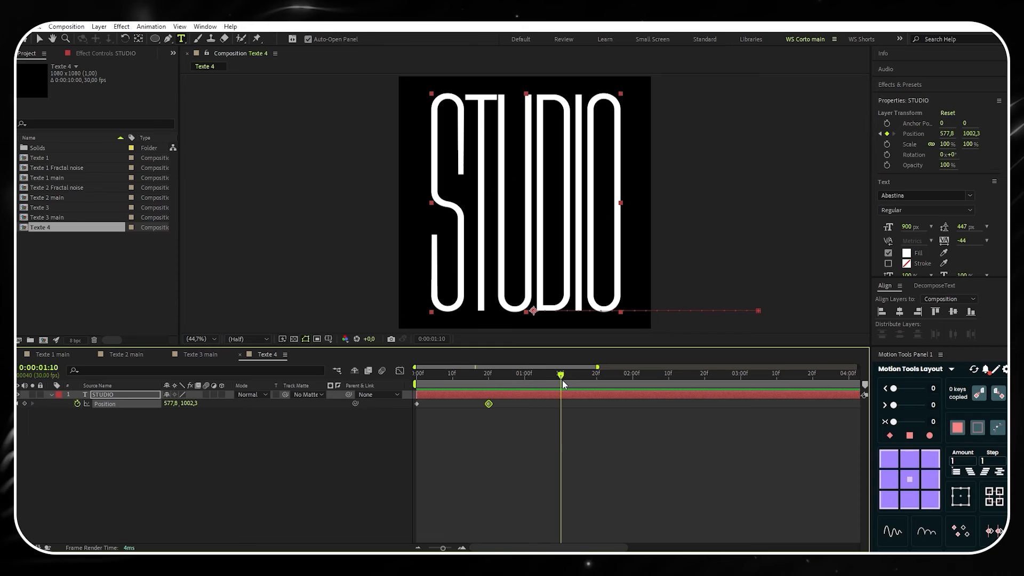
{"action": "left_click", "coordinate": [25, 404]}
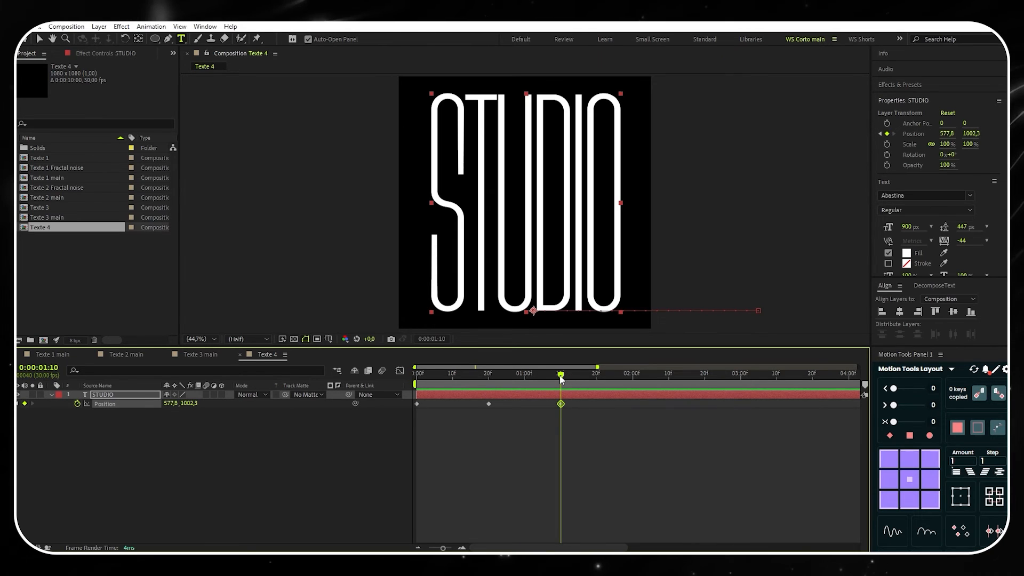
{"action": "left_click_drag", "start_coordinate": [561, 376], "coordinate": [632, 380]}
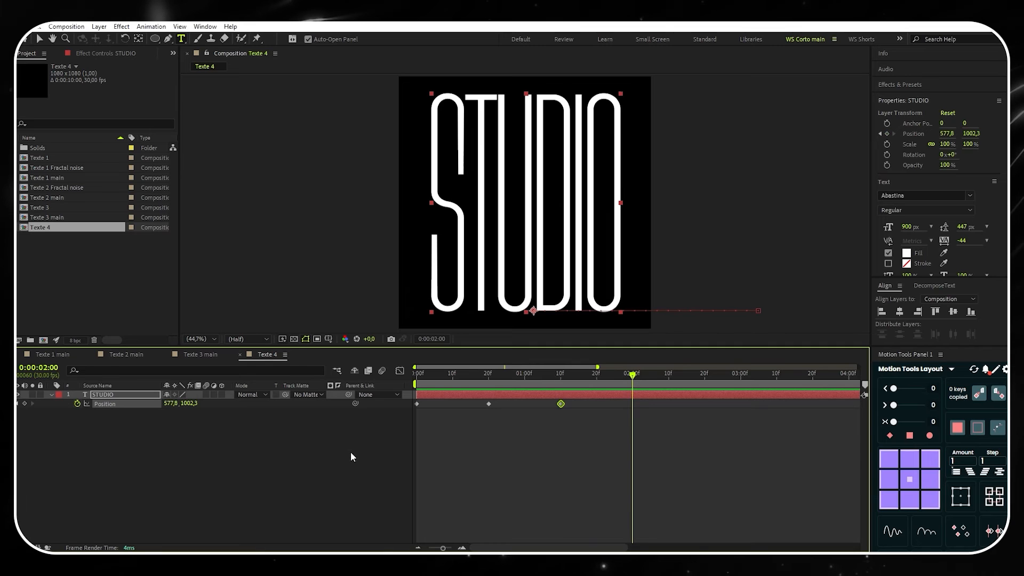
{"action": "left_click_drag", "start_coordinate": [170, 408], "coordinate": [48, 408]}
Apply Easy Ease to all four STUDIO Position keyframes, steepen their speed curves into sharp peaks and preview the motion
{"action": "left_click_drag", "start_coordinate": [686, 448], "coordinate": [397, 403]}
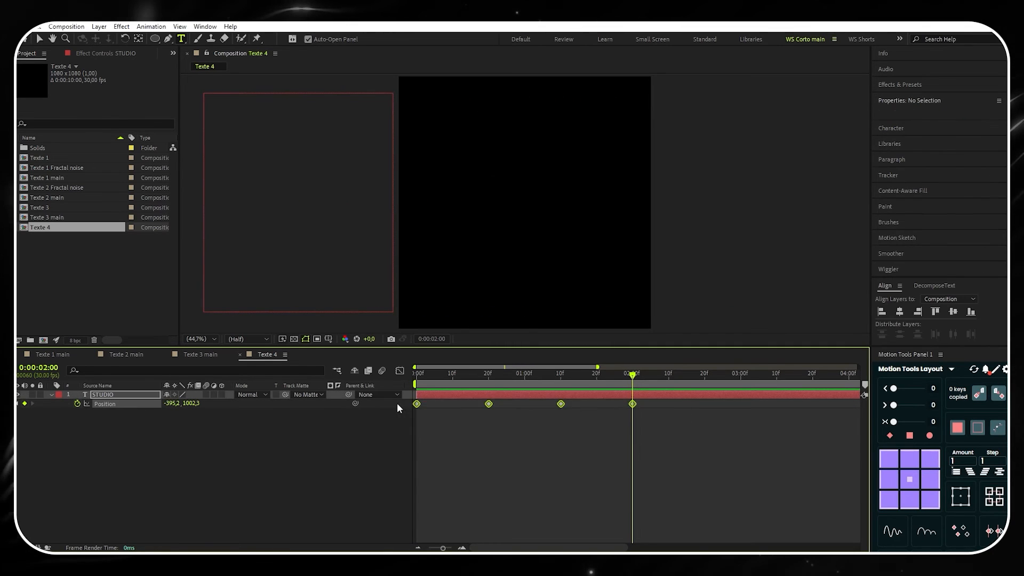
{"action": "key", "text": "F9"}
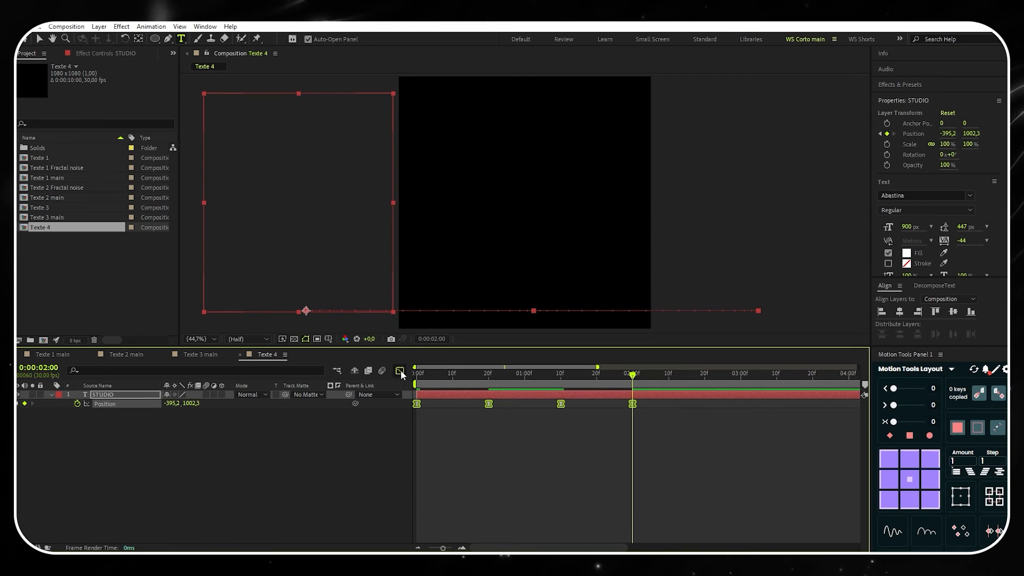
{"action": "left_click", "coordinate": [400, 370]}
{"action": "left_click_drag", "start_coordinate": [696, 478], "coordinate": [443, 520]}
{"action": "left_click_drag", "start_coordinate": [620, 515], "coordinate": [606, 515]}
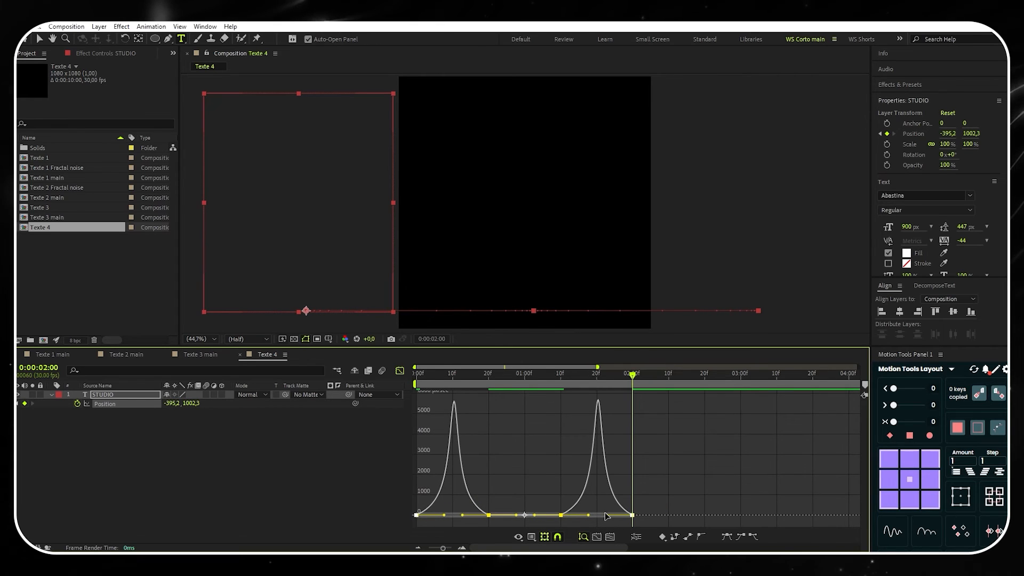
{"action": "left_click", "coordinate": [400, 371]}
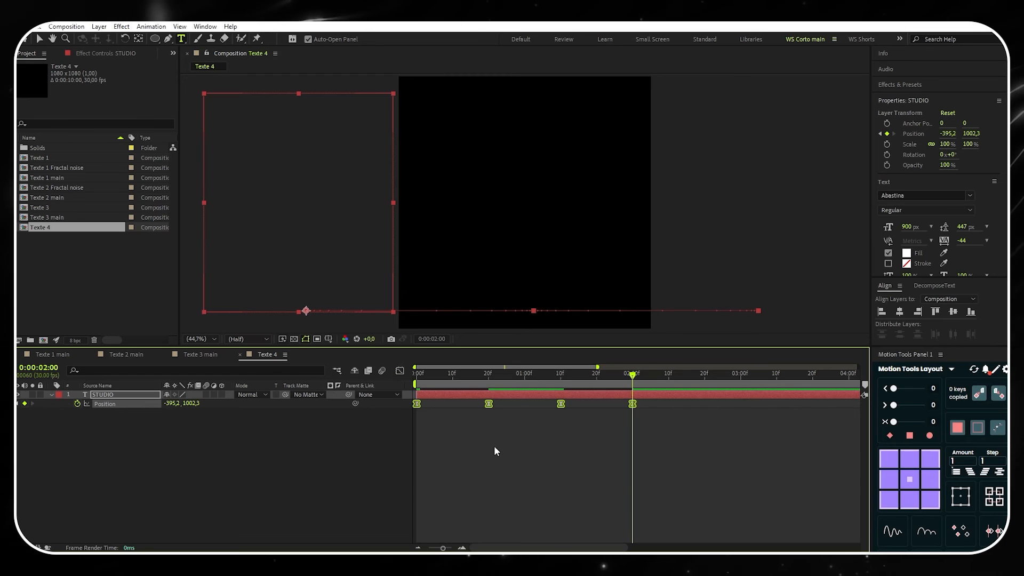
{"action": "left_click_drag", "start_coordinate": [632, 374], "coordinate": [368, 395]}
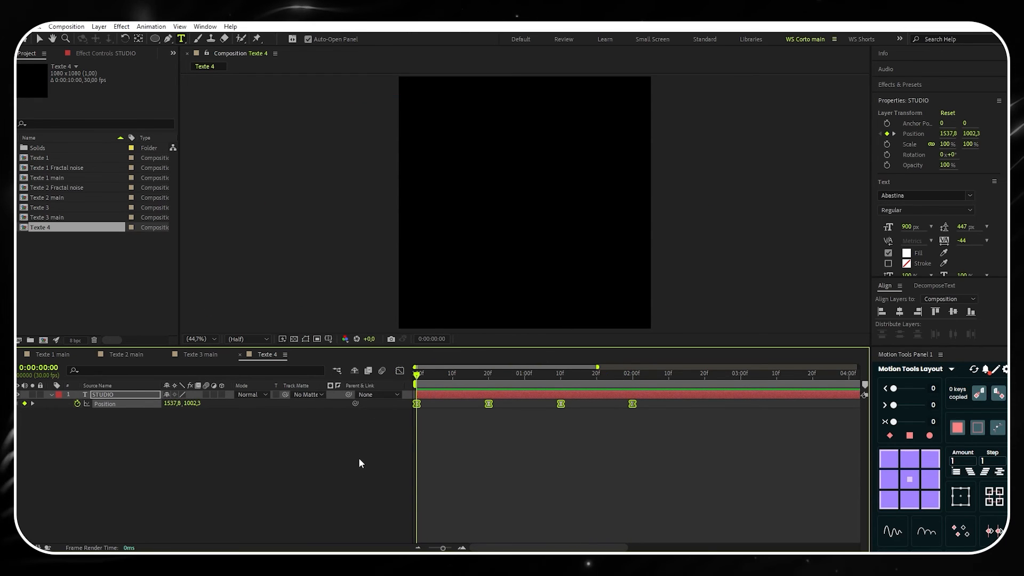
{"action": "key", "text": "space"}
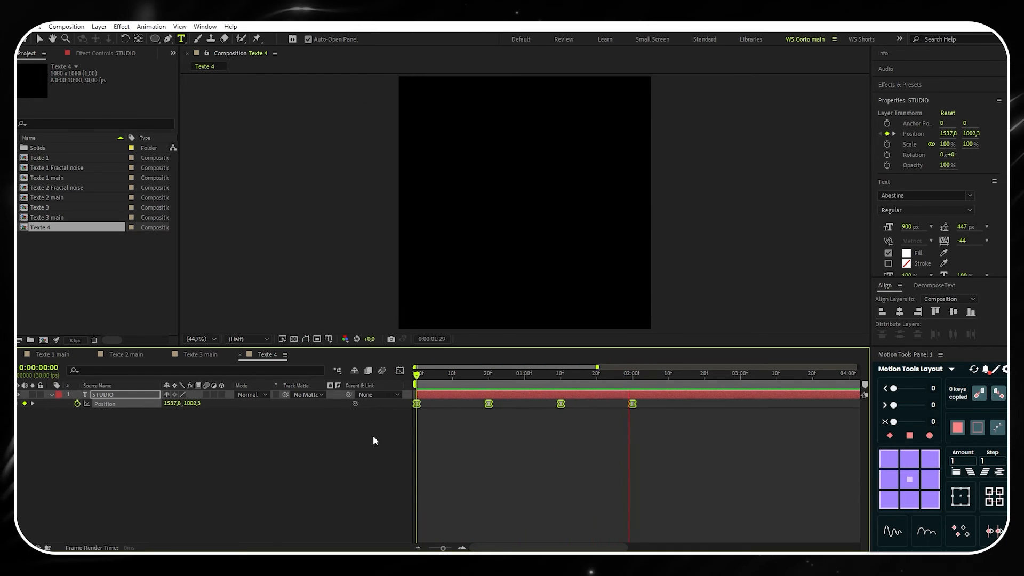
{"action": "key", "text": "space"}
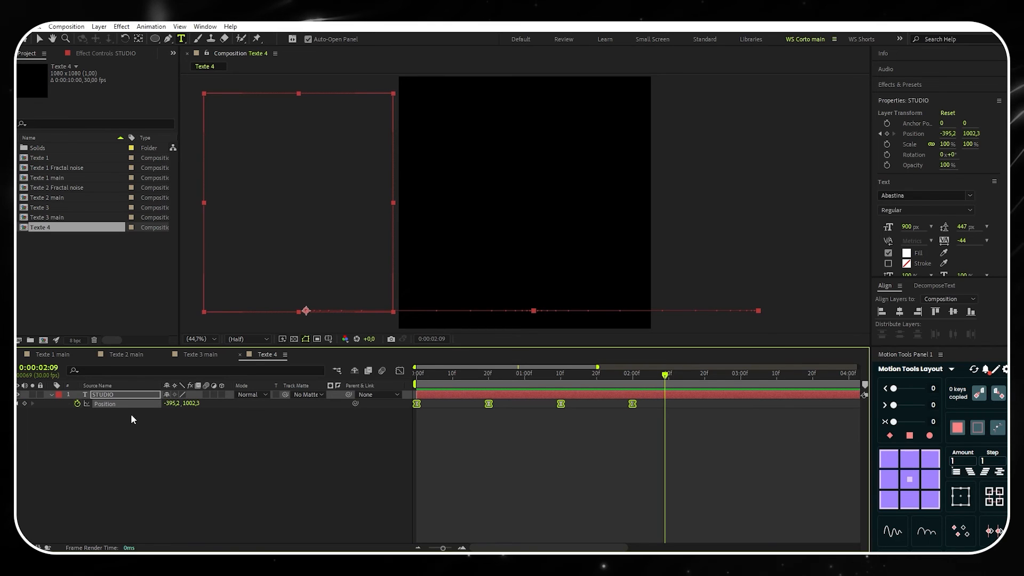
Loop the STUDIO position animation with the expression loopOut() and preview the result in Texte 4
{"action": "left_click", "coordinate": [78, 404], "text": "alt"}
{"action": "type", "text": "loo"}
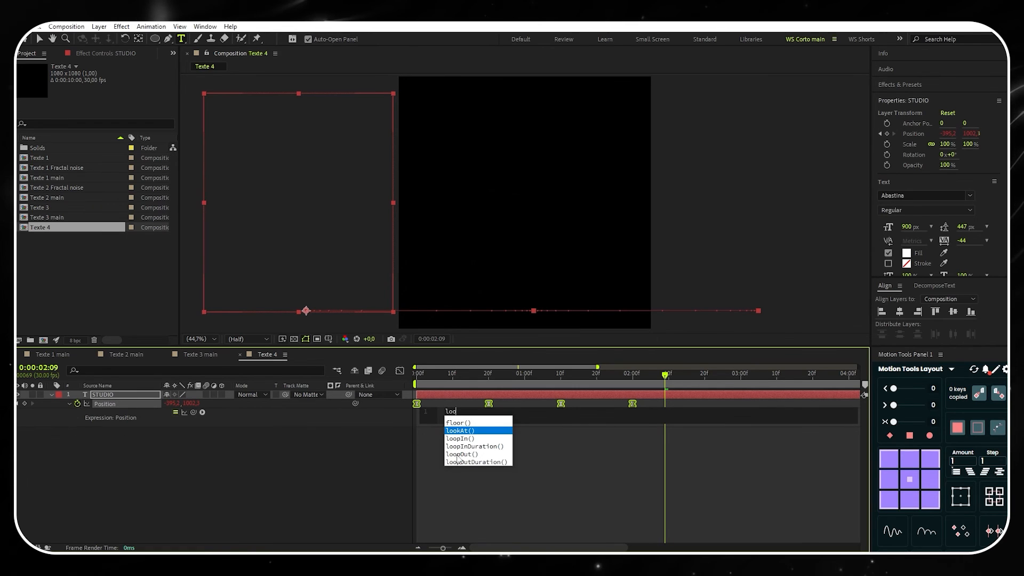
{"action": "left_click", "coordinate": [463, 455]}
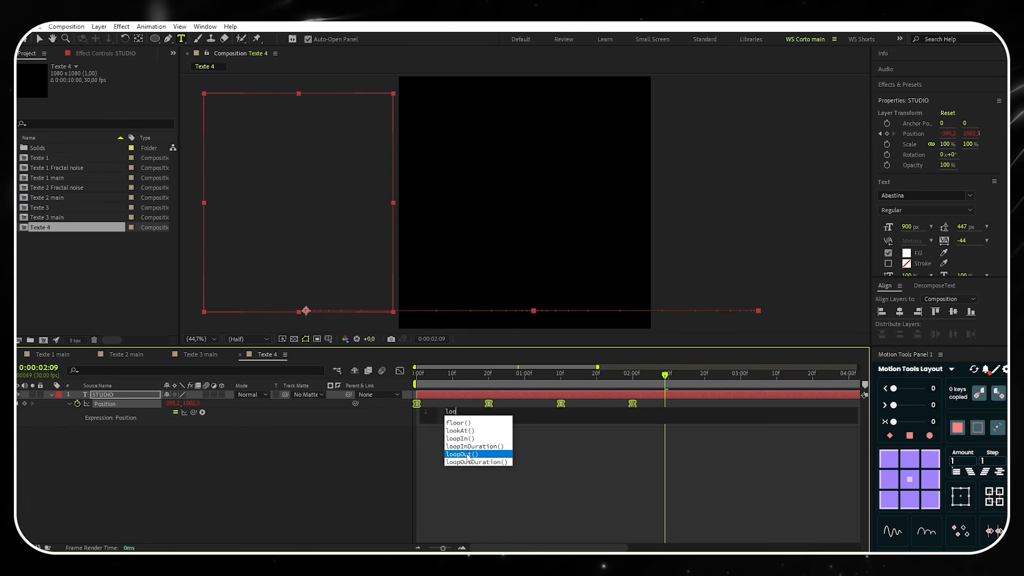
{"action": "double_click", "coordinate": [467, 455]}
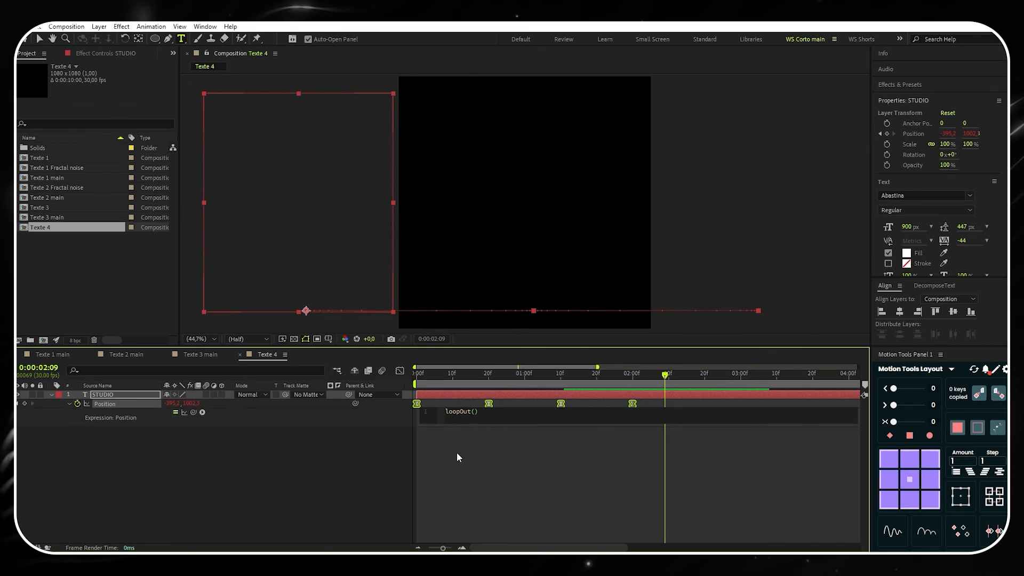
{"action": "left_click", "coordinate": [343, 451]}
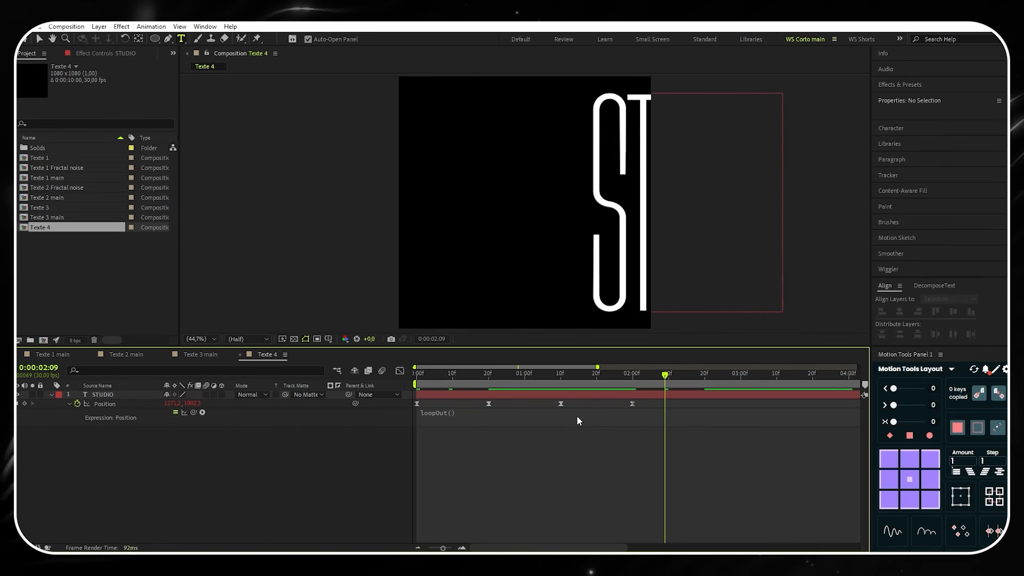
{"action": "key", "text": "space"}
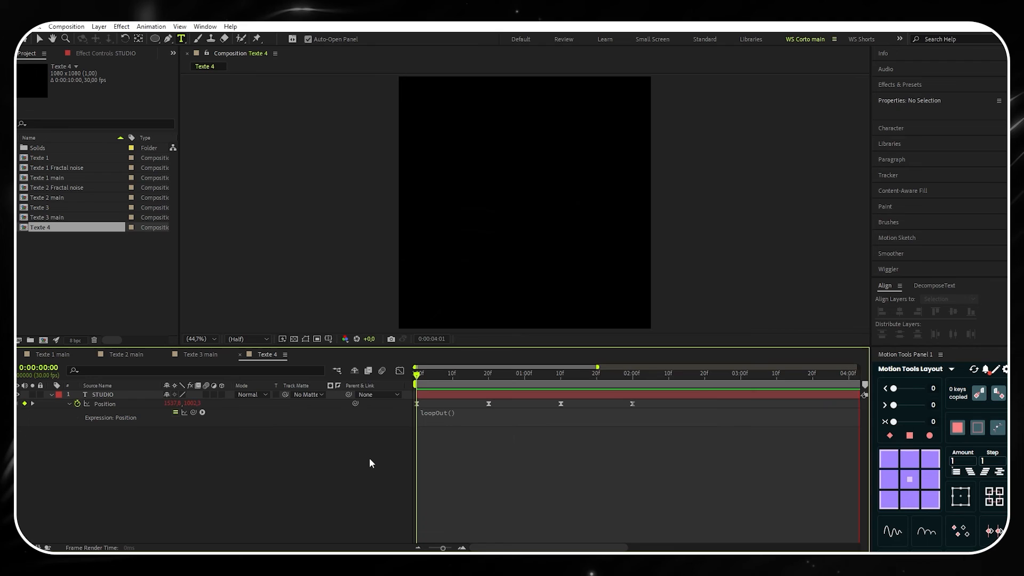
{"action": "key", "text": "space"}
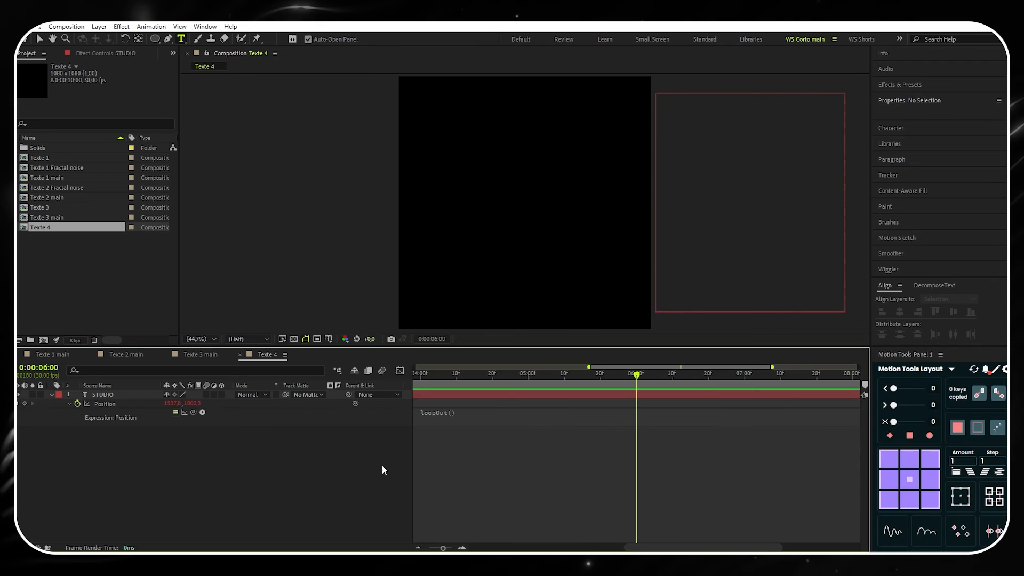
{"action": "left_click_drag", "start_coordinate": [442, 547], "coordinate": [428, 547]}
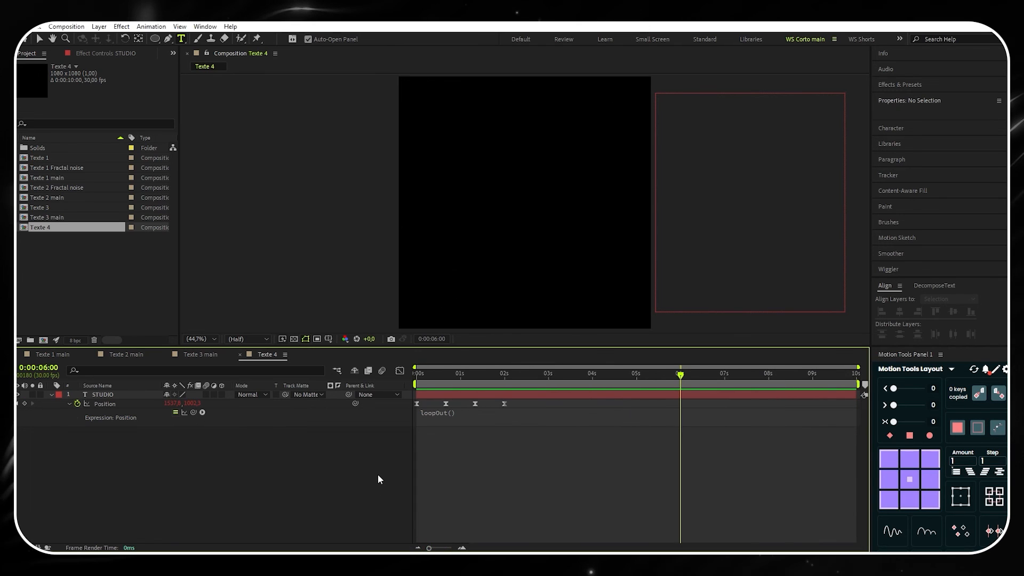
{"action": "left_click", "coordinate": [51, 394]}
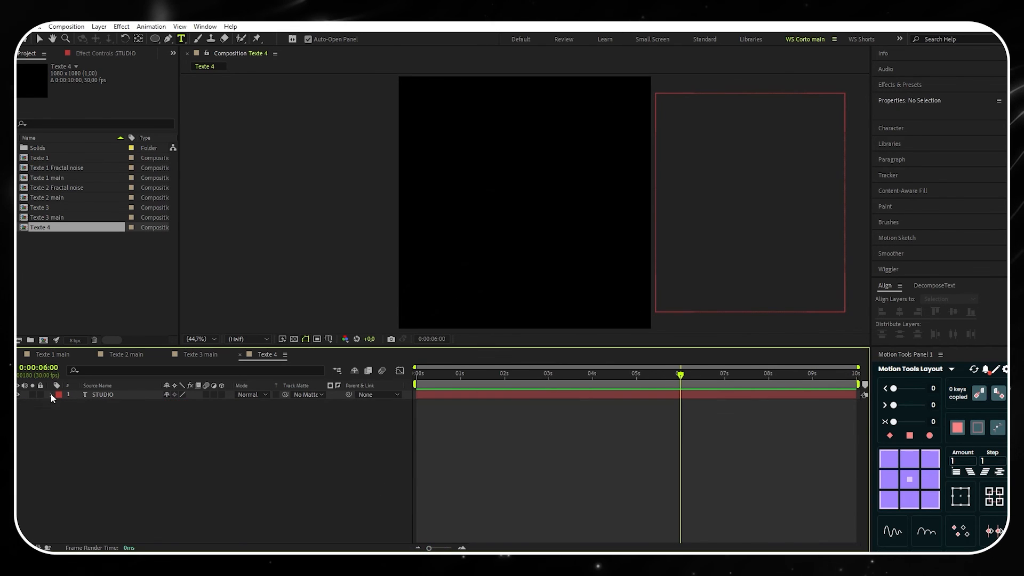
Create a 1080 x 1080 px, 30 fps composition named Texte 4 gradient with a duration of 0:00:10:00
{"action": "left_click", "coordinate": [64, 28]}
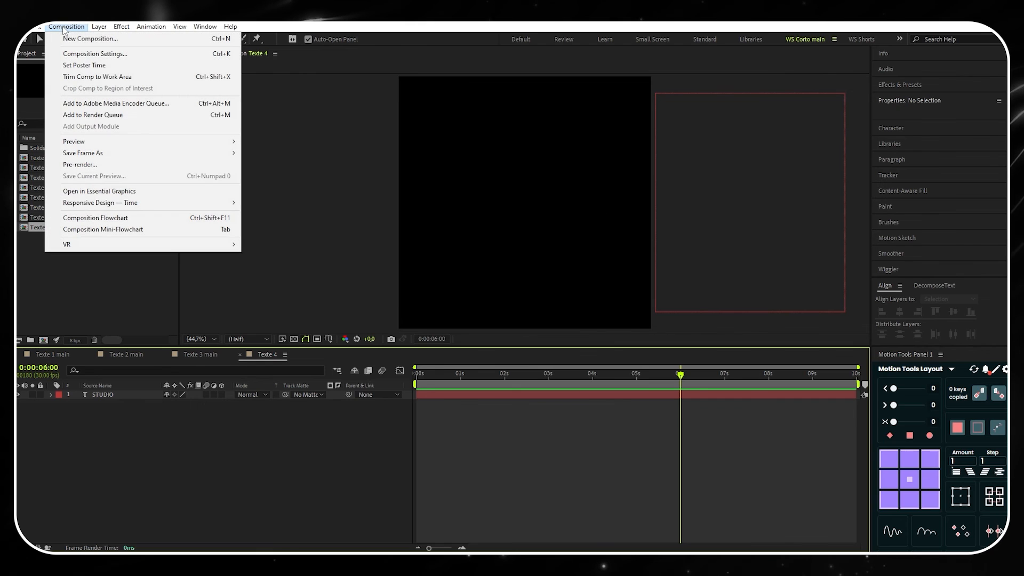
{"action": "left_click", "coordinate": [79, 39]}
{"action": "type", "text": "T"}
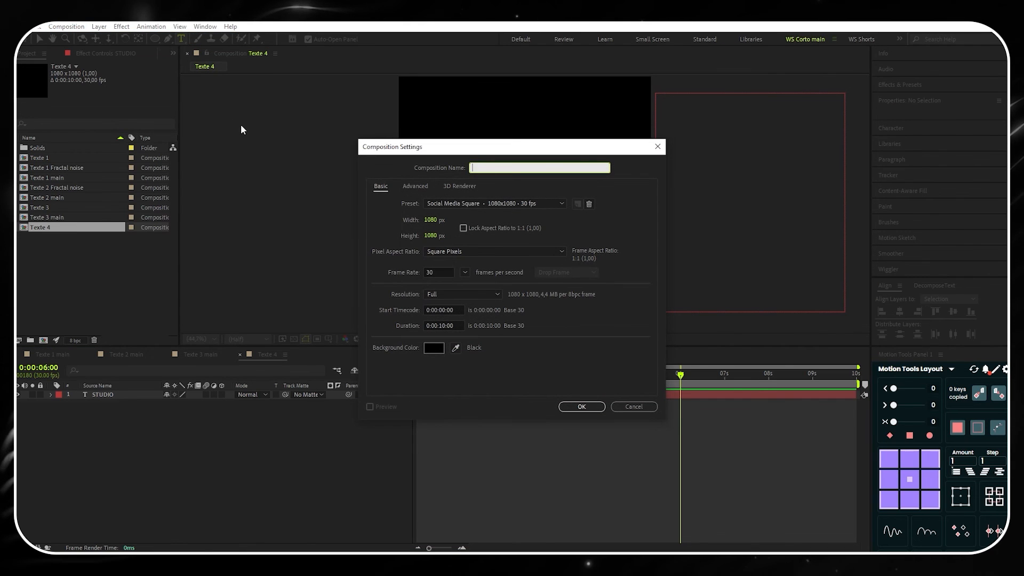
{"action": "type", "text": "exte 4 gra"}
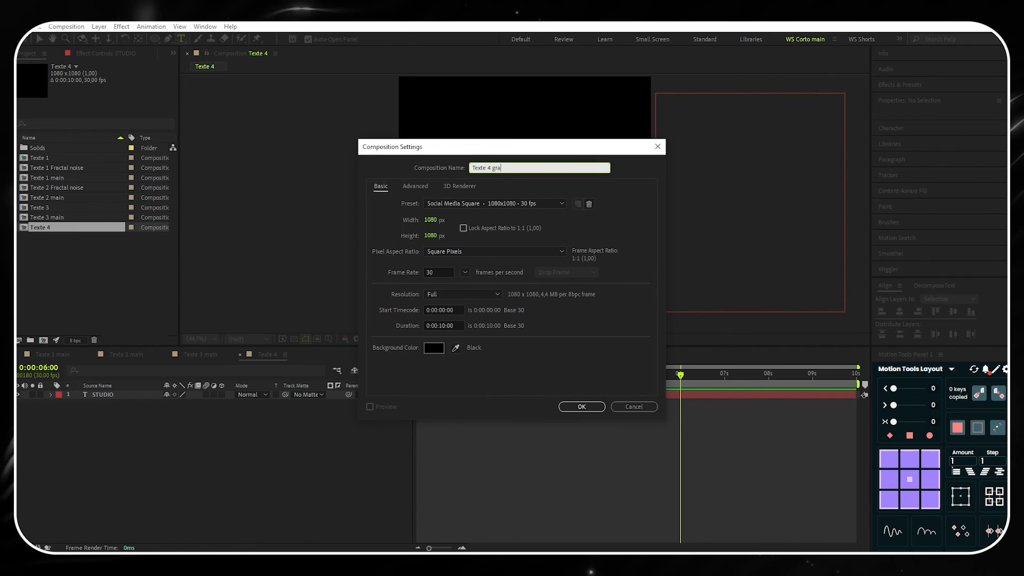
{"action": "type", "text": "dient"}
{"action": "left_click", "coordinate": [582, 406]}
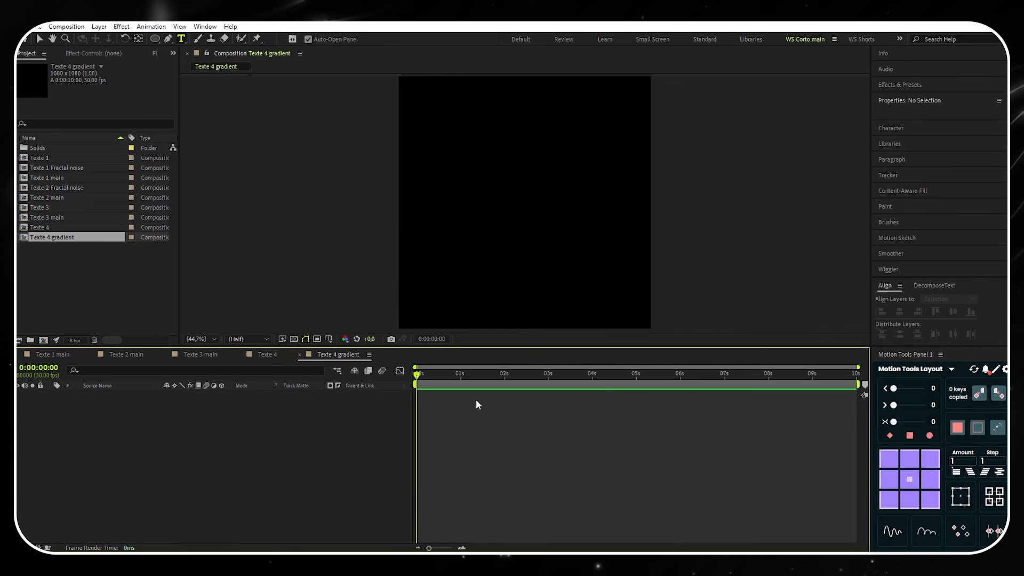
Add a 1080 x 1080 px black solid to the Texte 4 gradient composition
{"action": "right_click", "coordinate": [182, 411]}
{"action": "mouse_move", "coordinate": [225, 417]}
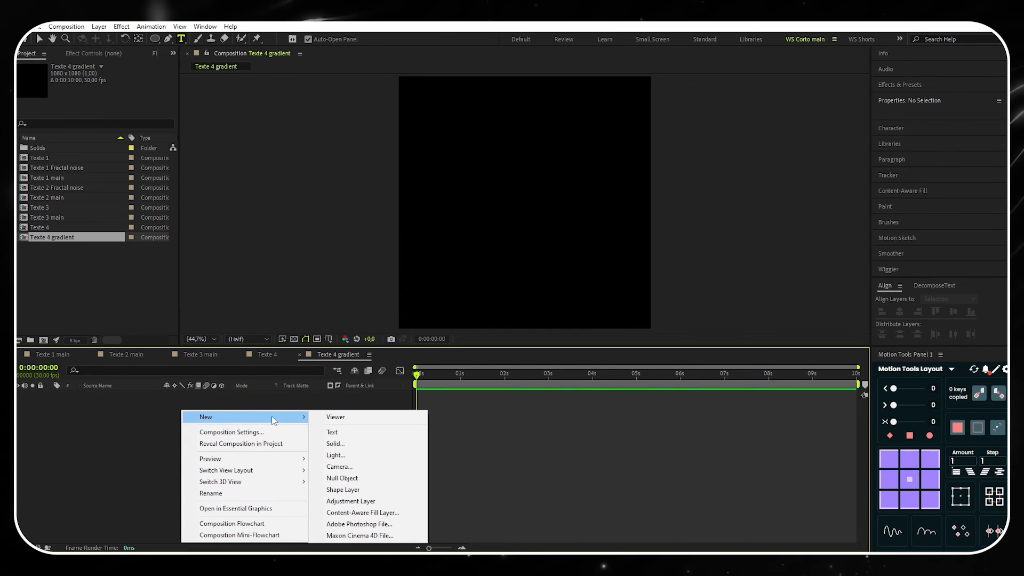
{"action": "left_click", "coordinate": [344, 443]}
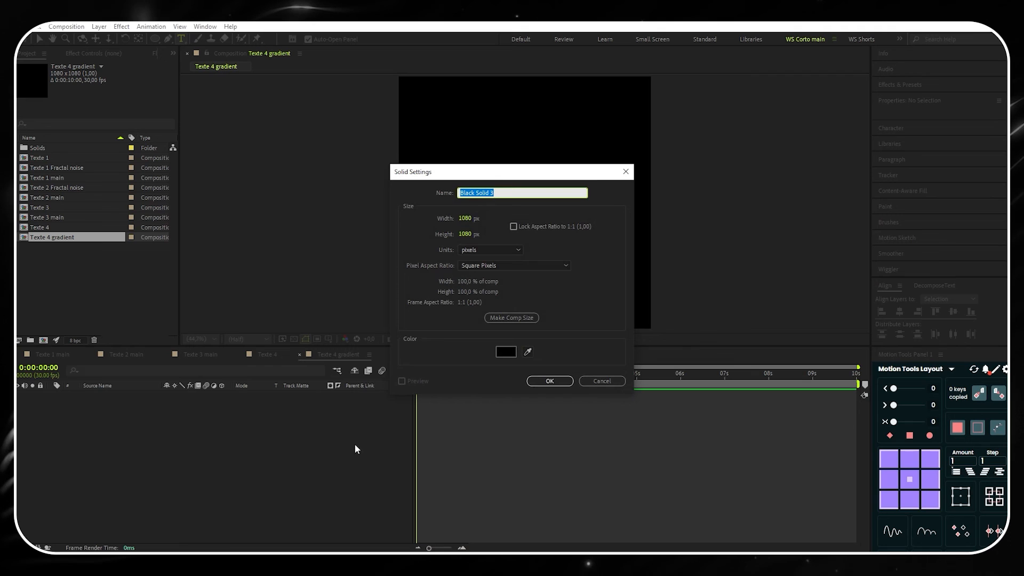
{"action": "left_click", "coordinate": [546, 382]}
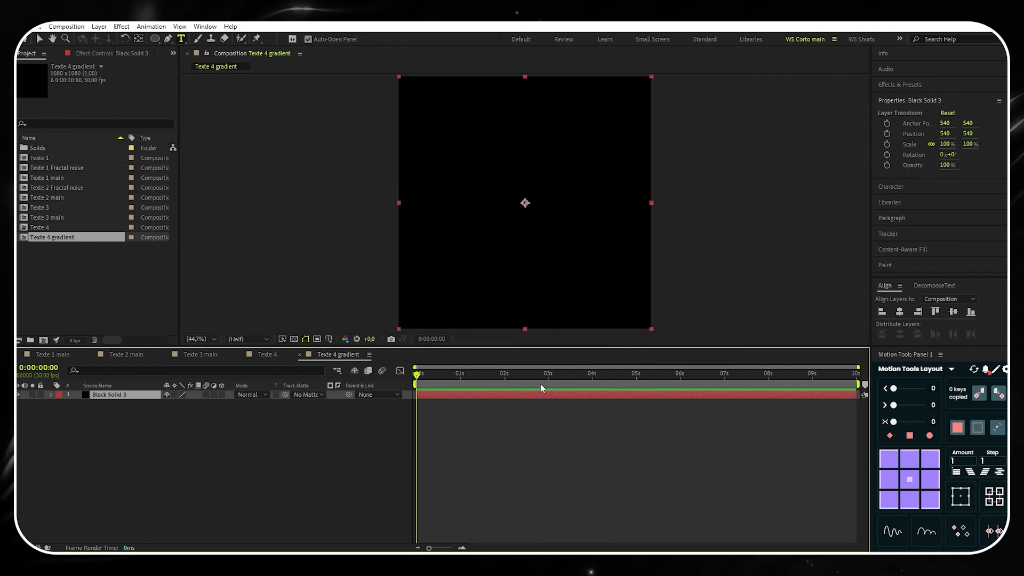
Find the 4-Color Gradient effect and apply it to the black solid in Texte 4 gradient
{"action": "left_click", "coordinate": [903, 84]}
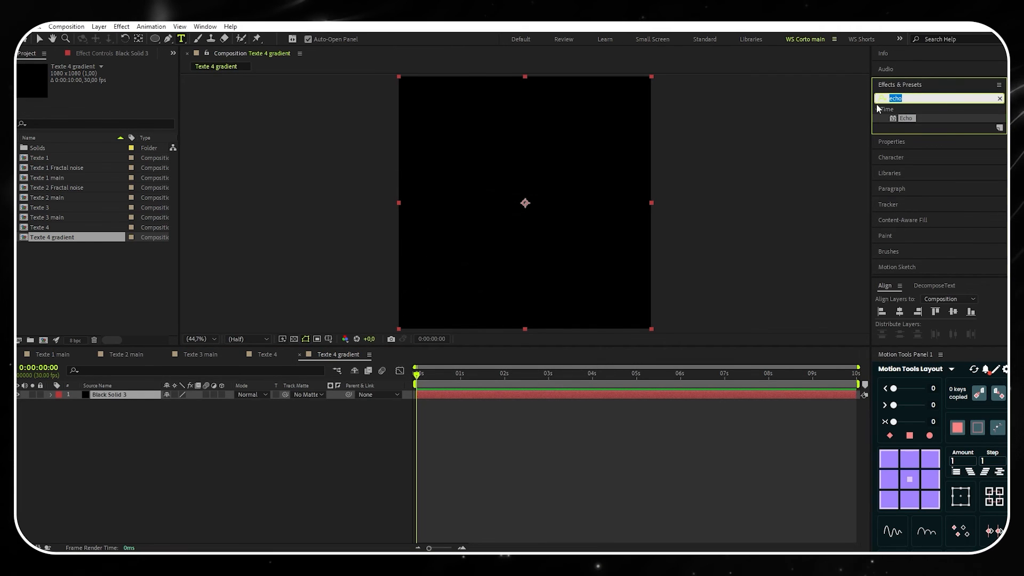
{"action": "left_click", "coordinate": [879, 100]}
{"action": "type", "text": "4-color"}
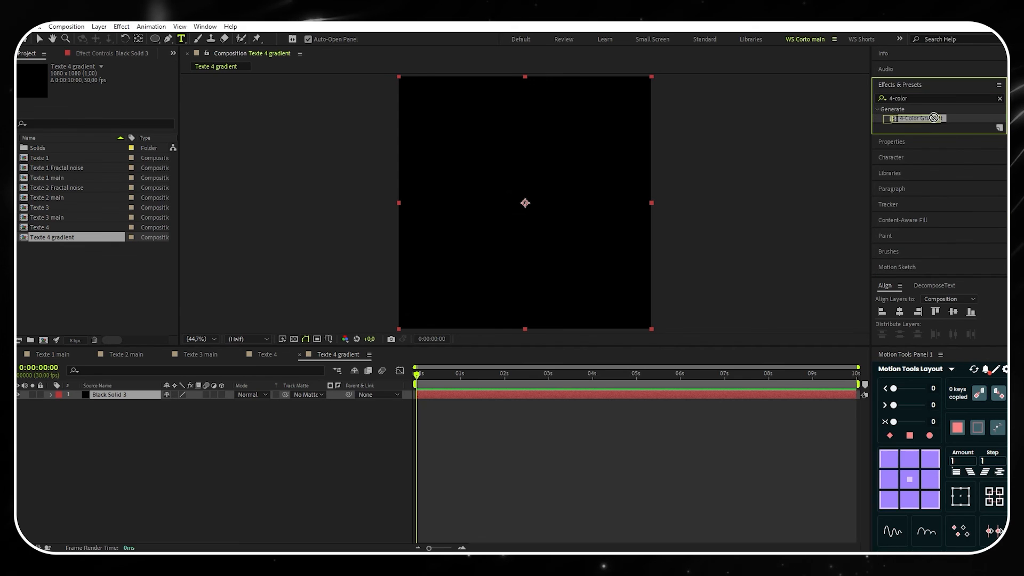
{"action": "left_click_drag", "start_coordinate": [921, 118], "coordinate": [140, 394]}
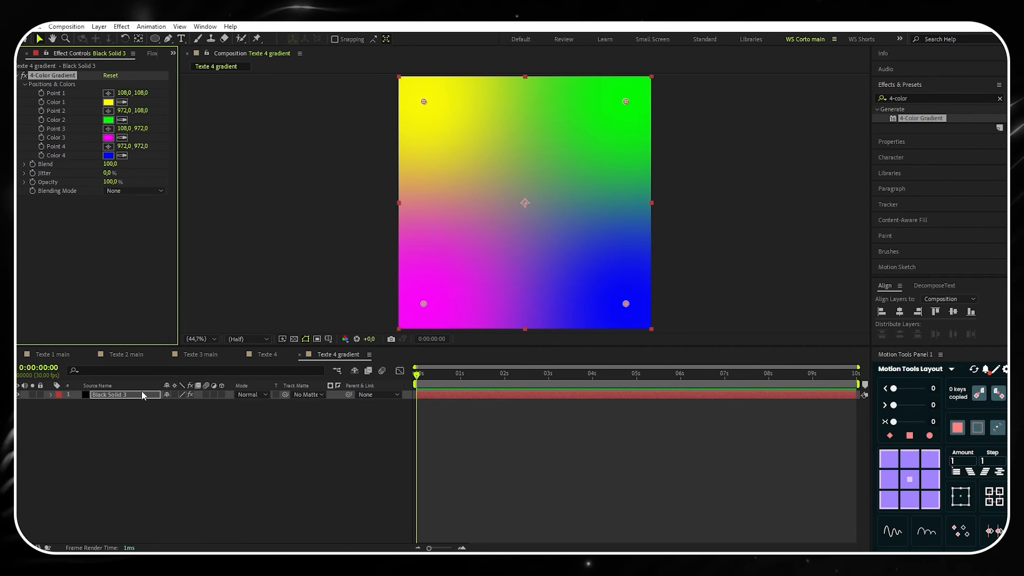
Create a 1080 x 1080 px, 30 fps composition named Texte 4 main with a duration of 0:00:10:00
{"action": "left_click", "coordinate": [66, 26]}
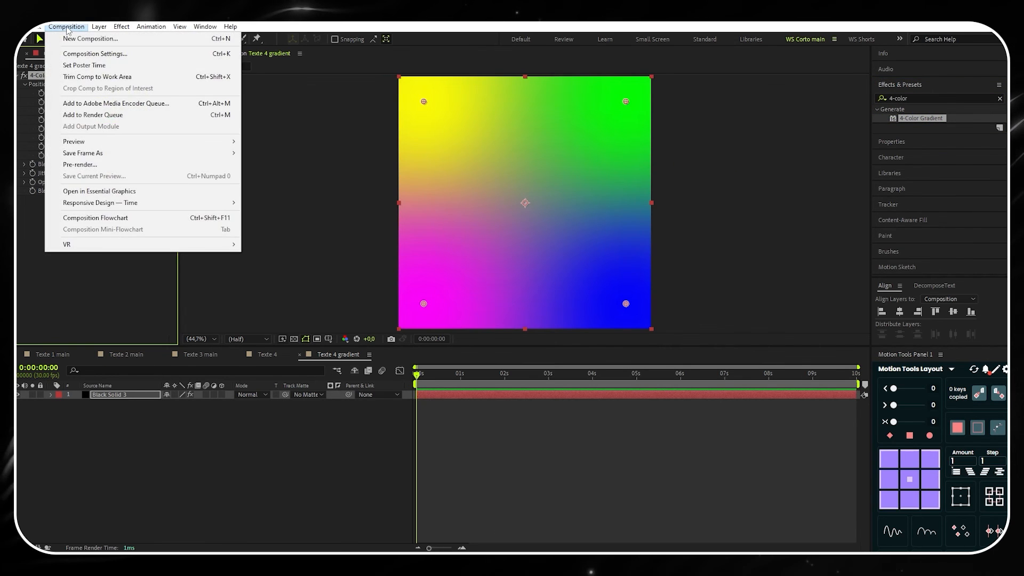
{"action": "left_click", "coordinate": [98, 39]}
{"action": "type", "text": "Te"}
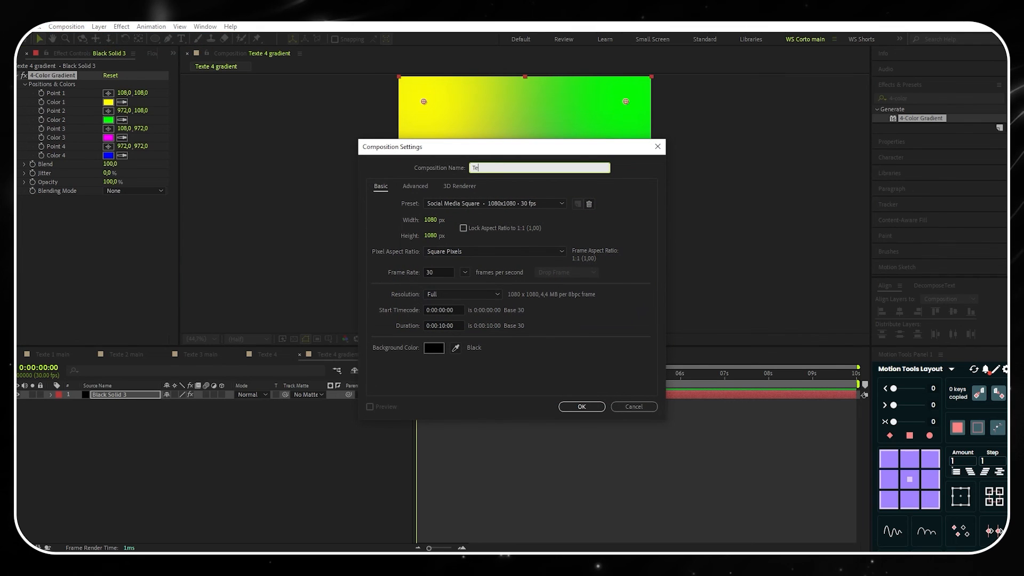
{"action": "type", "text": "xte 4 main"}
{"action": "left_click", "coordinate": [589, 406]}
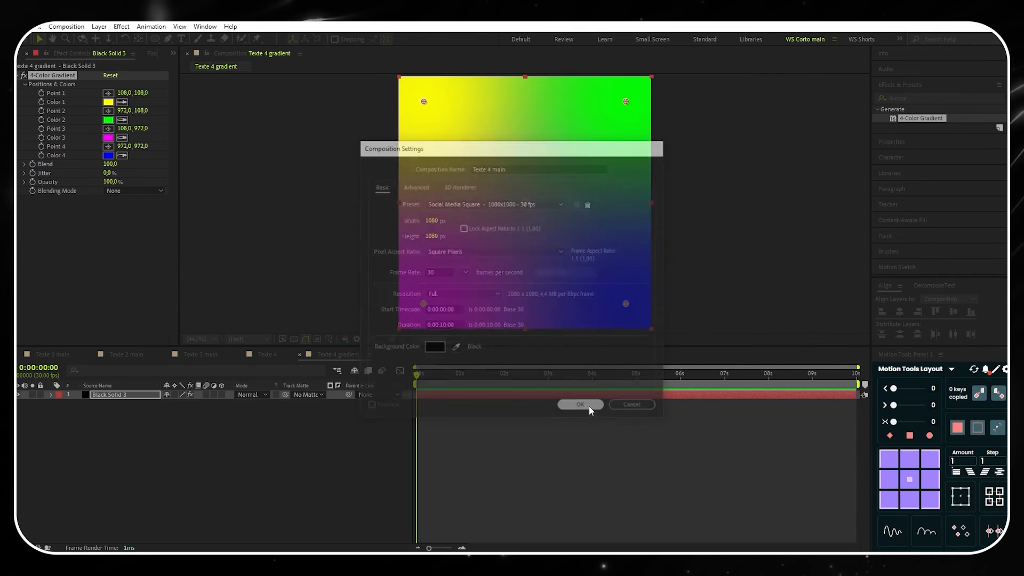
Add the Texte 4 and Texte 4 gradient compositions to Texte 4 main, with Texte 4 above, and hide the gradient layer
{"action": "left_click", "coordinate": [173, 53]}
{"action": "left_click", "coordinate": [175, 65]}
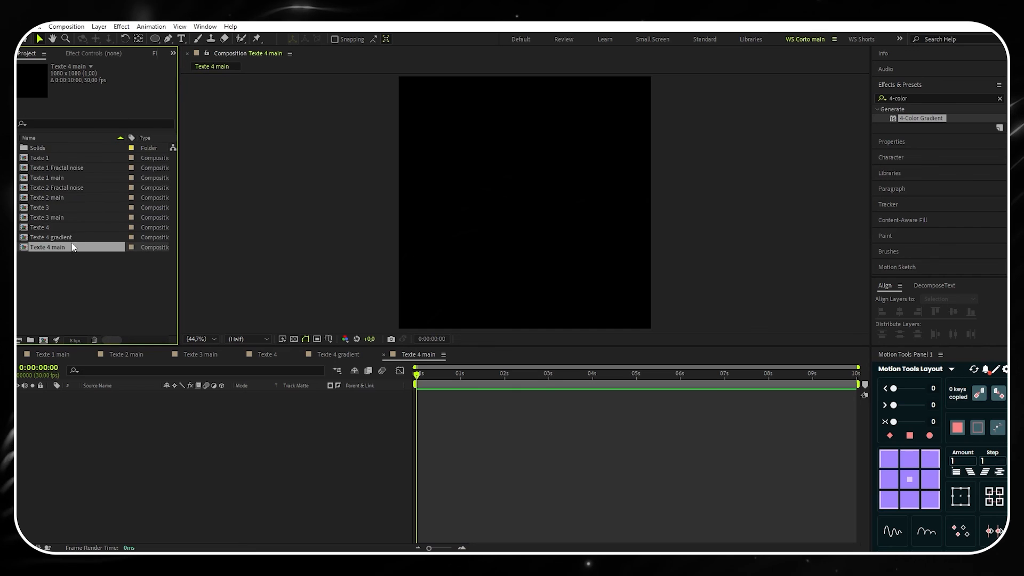
{"action": "left_click", "coordinate": [55, 237]}
{"action": "left_click", "coordinate": [59, 227], "text": "ctrl"}
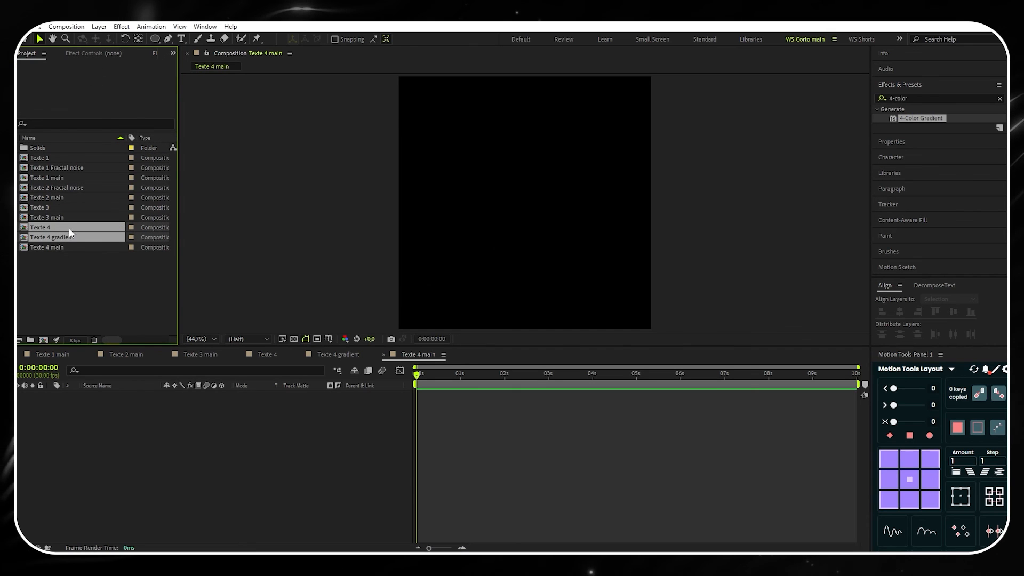
{"action": "left_click_drag", "start_coordinate": [69, 228], "coordinate": [118, 412]}
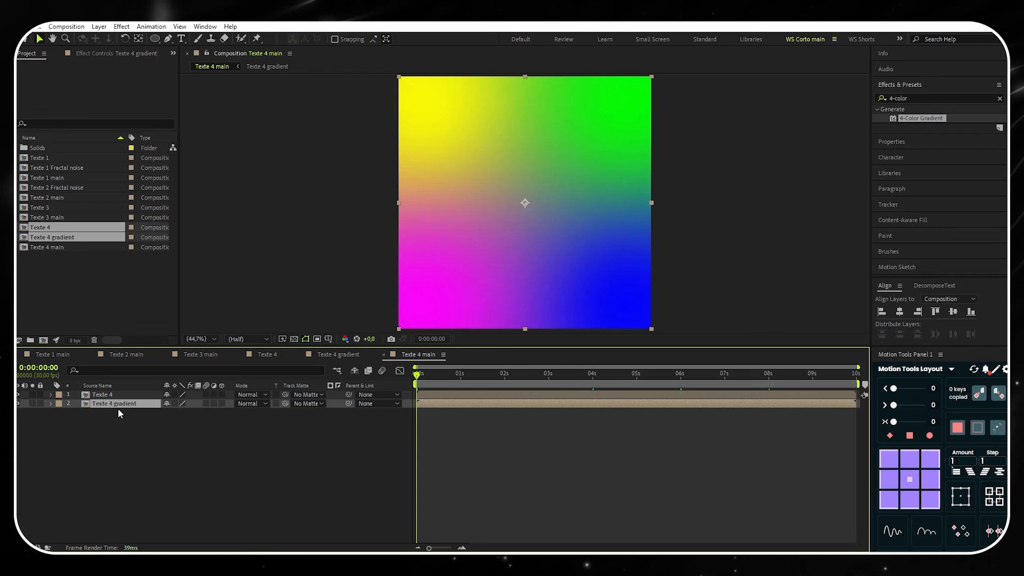
{"action": "left_click", "coordinate": [18, 404]}
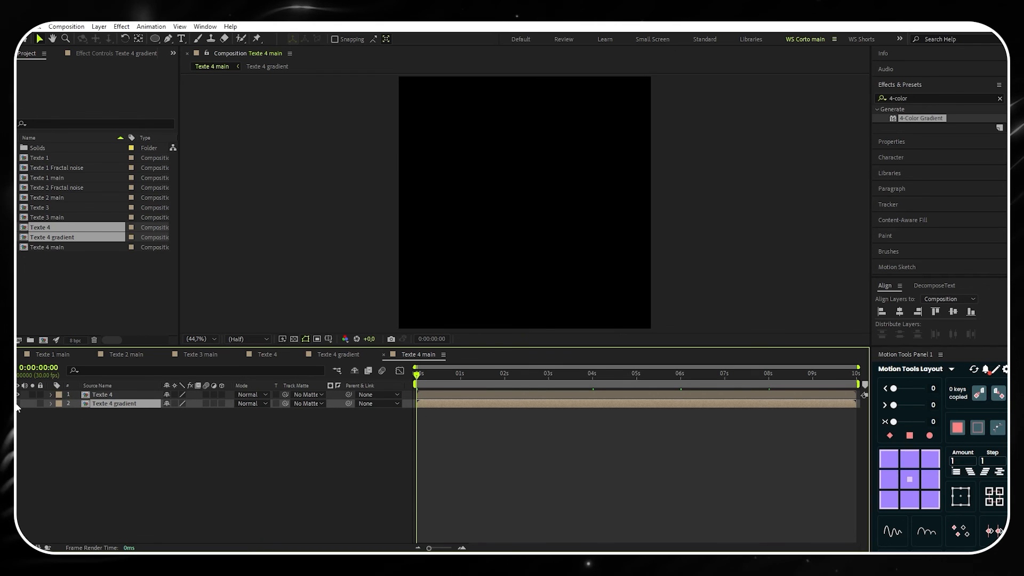
Find the Time Displacement effect and apply it to the Texte 4 layer
{"action": "left_click", "coordinate": [915, 98]}
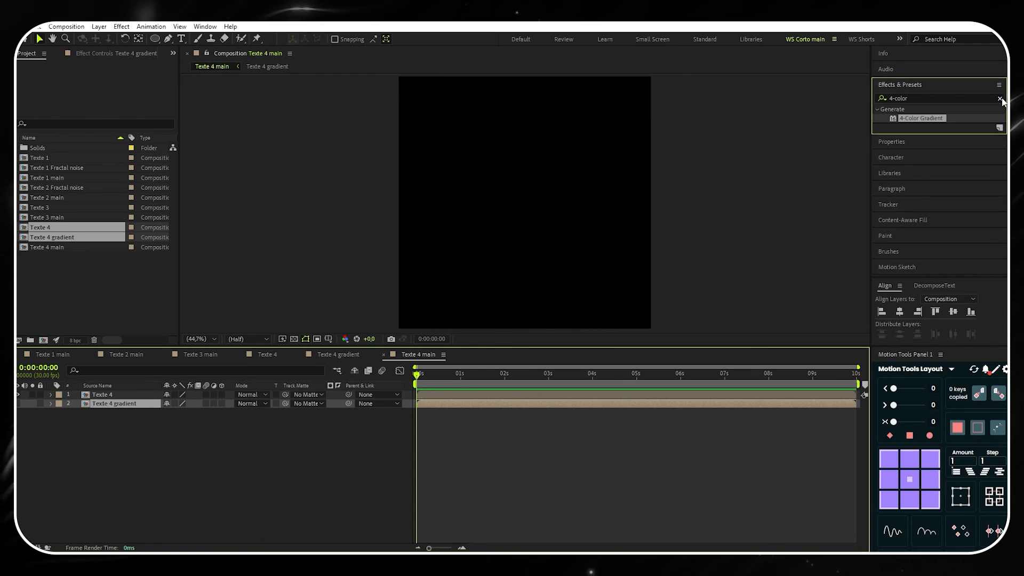
{"action": "key", "text": "BackSpace"}
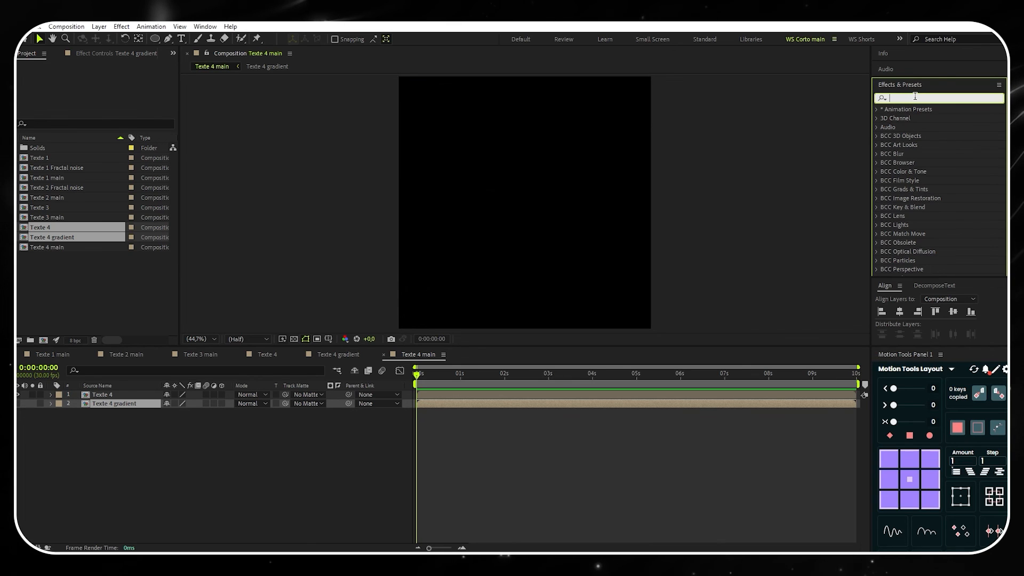
{"action": "type", "text": "time d"}
{"action": "left_click_drag", "start_coordinate": [925, 145], "coordinate": [132, 393]}
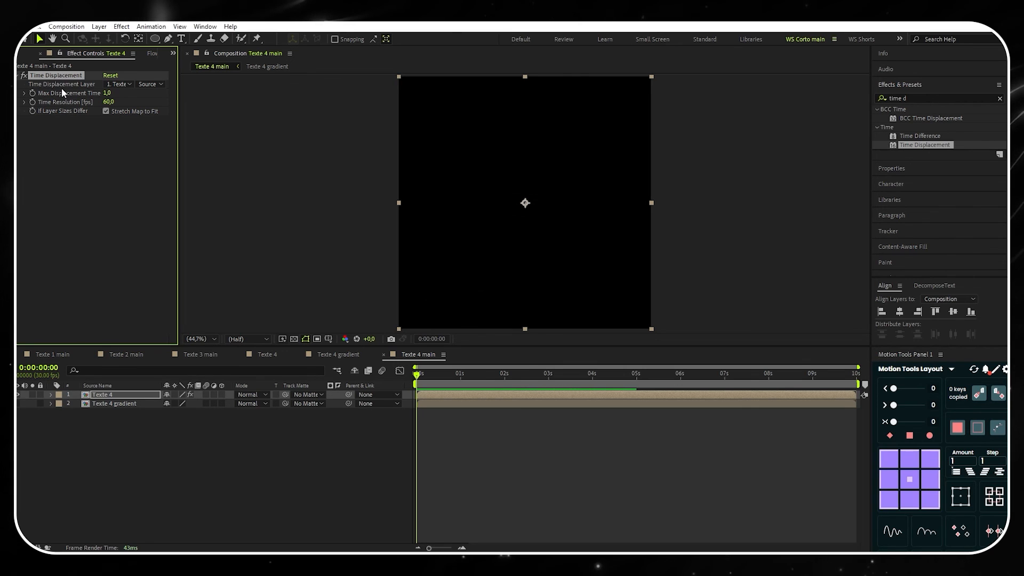
Use the Texte 4 gradient layer as the Time Displacement layer and set Max Displacement Time to 1,2
{"action": "left_click", "coordinate": [118, 84]}
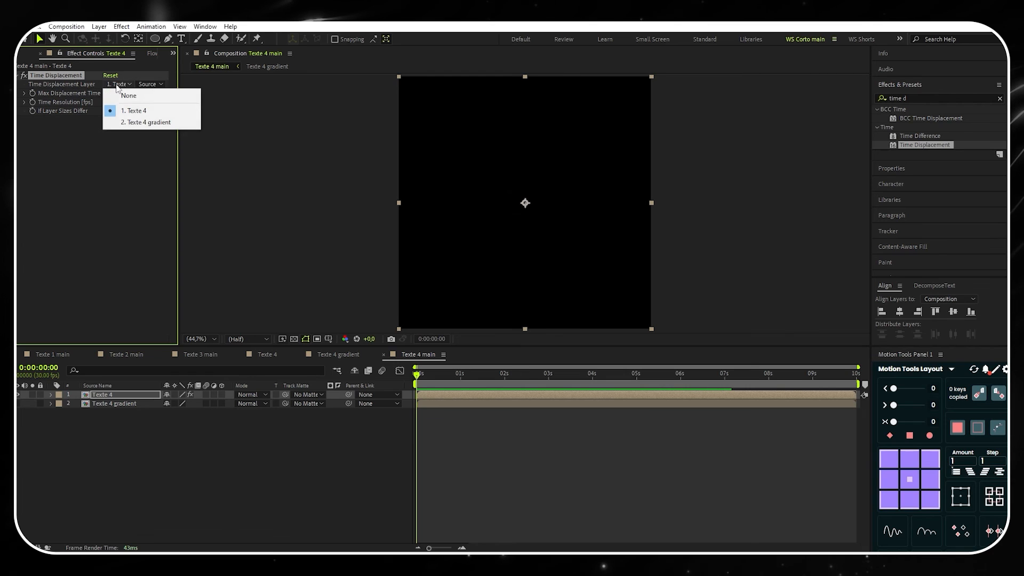
{"action": "left_click", "coordinate": [137, 123]}
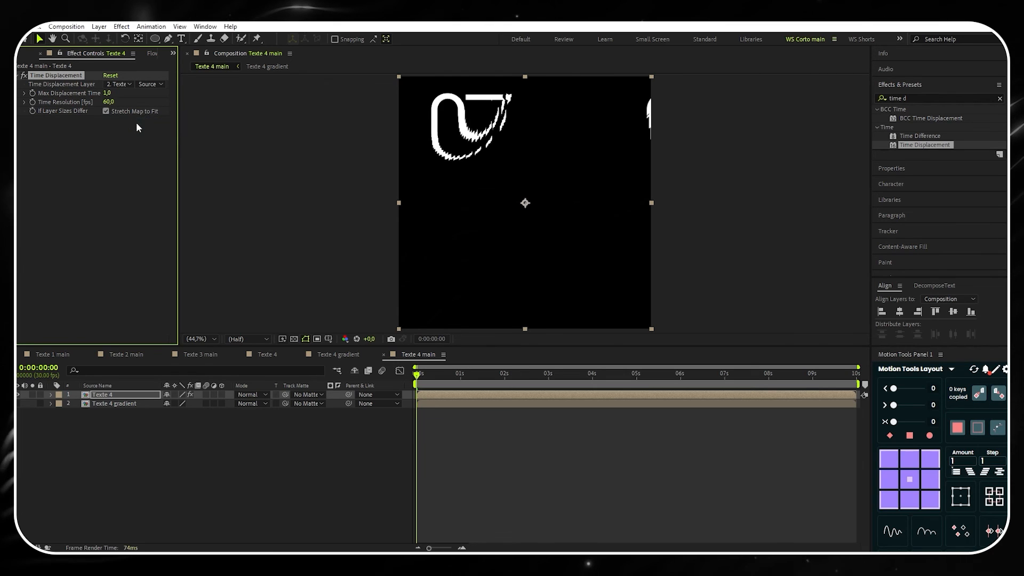
{"action": "left_click", "coordinate": [106, 93]}
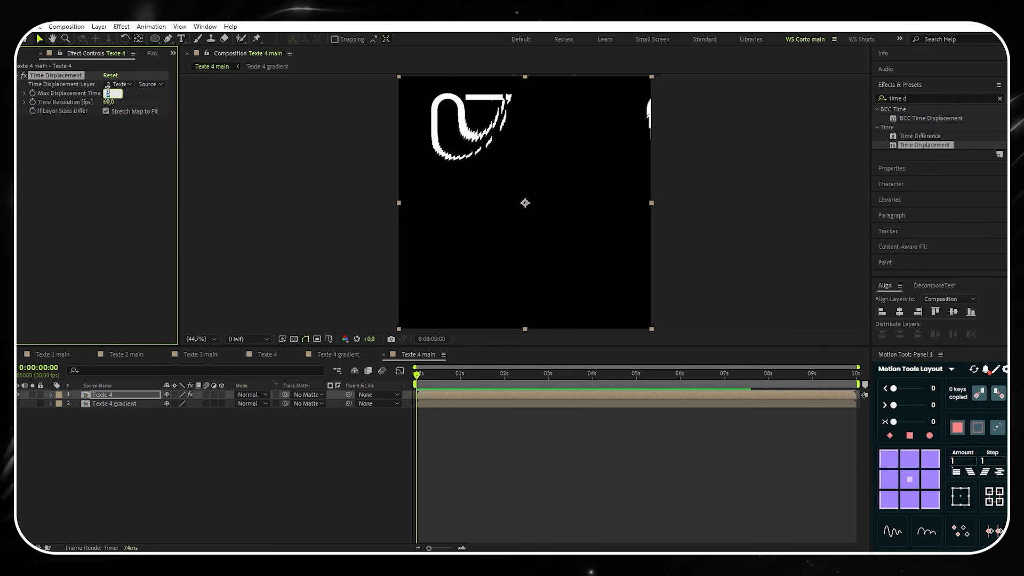
{"action": "key", "text": "Return"}
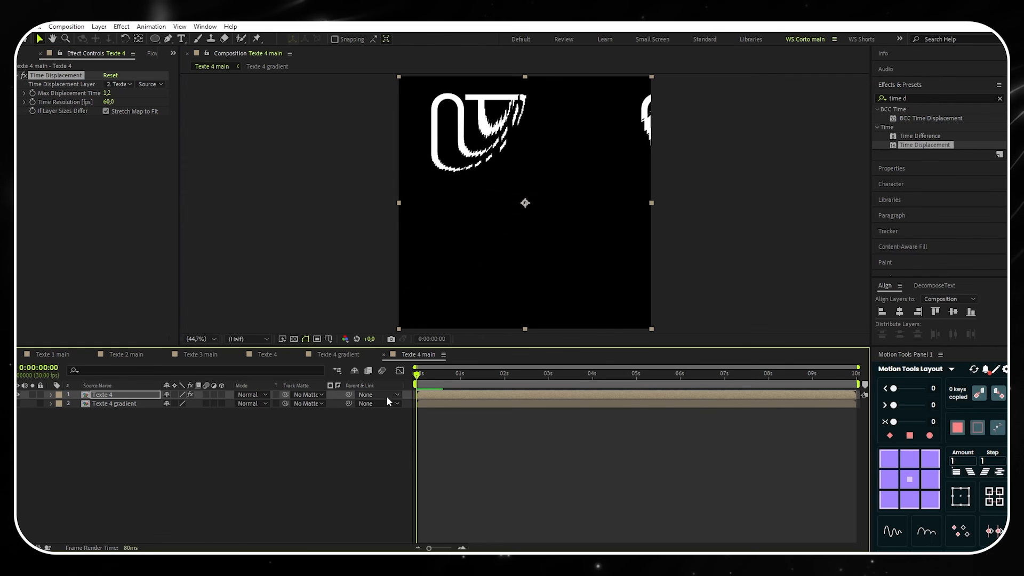